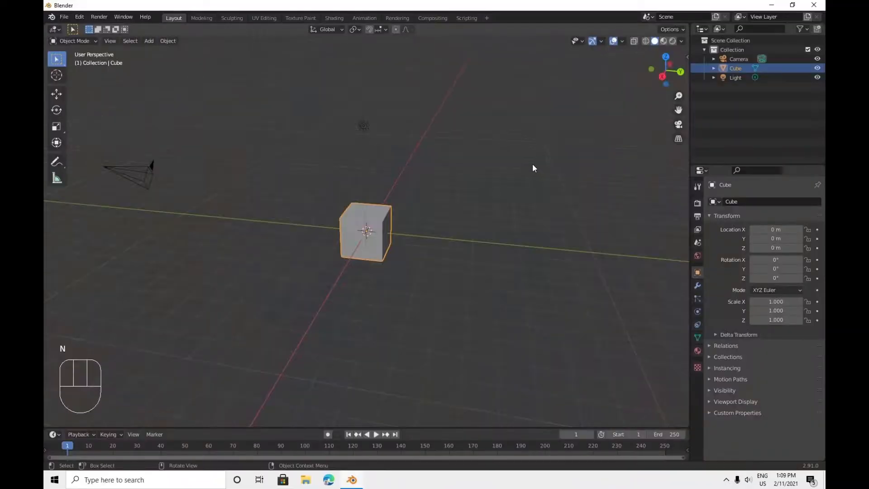
Stretch the cube along the X axis to a scale of about 8.59.
{"action": "middle_click_drag", "start_coordinate": [532, 164], "coordinate": [413, 175]}
{"action": "middle_click", "coordinate": [413, 175]}
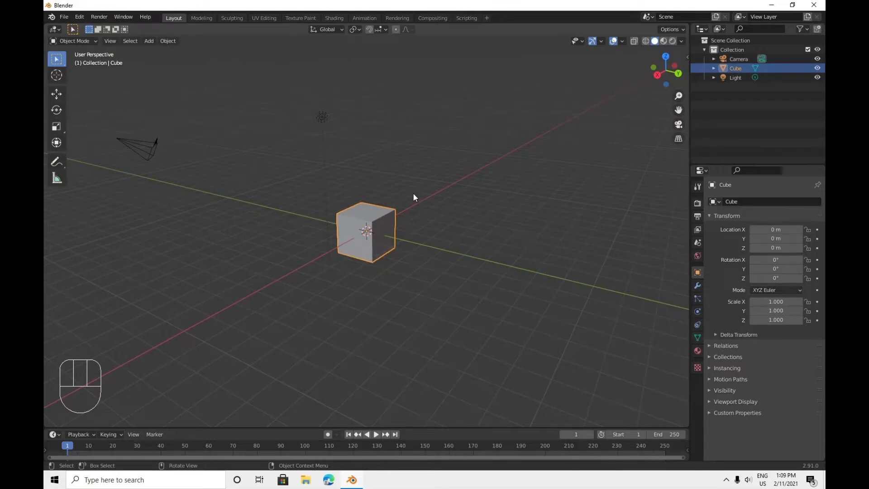
{"action": "middle_click_drag", "start_coordinate": [413, 198], "coordinate": [369, 210]}
{"action": "key", "text": "s"}
{"action": "key", "text": "x"}
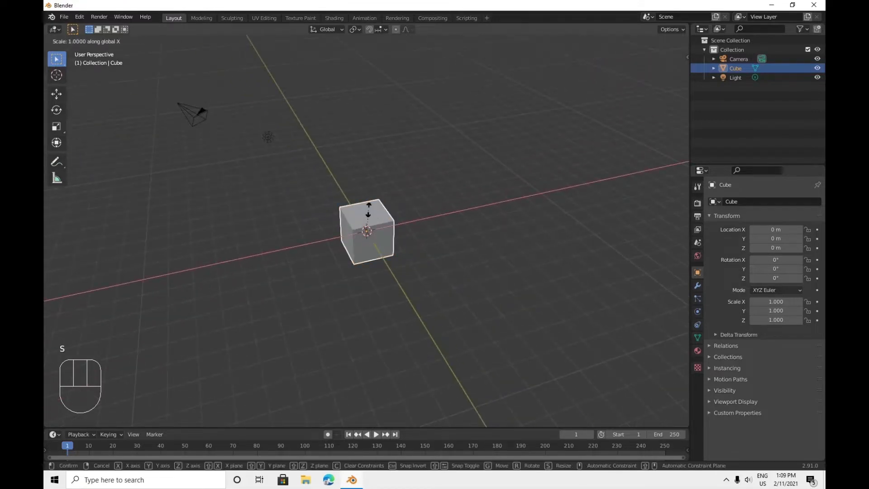
{"action": "left_click", "coordinate": [552, 177]}
Scale the stretched bar up uniformly by a factor of about 2.89.
{"action": "middle_click_drag", "start_coordinate": [552, 178], "coordinate": [384, 230]}
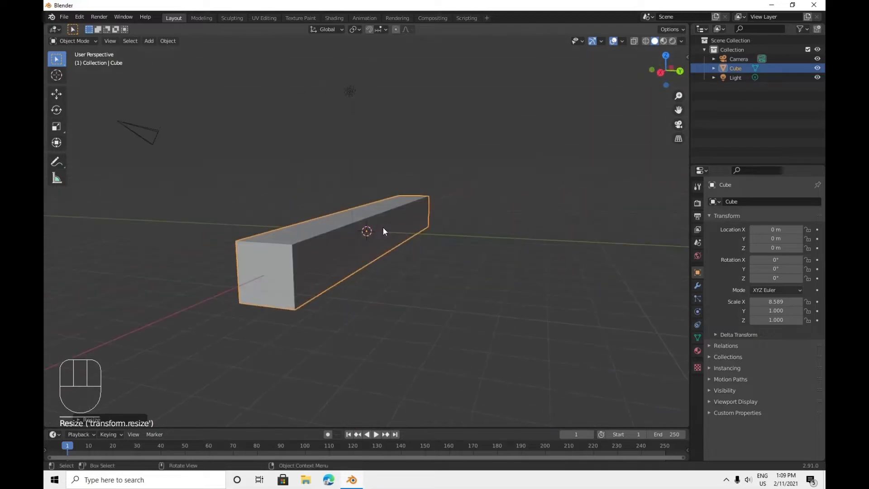
{"action": "key", "text": "s"}
{"action": "left_click", "coordinate": [411, 218]}
{"action": "scroll", "coordinate": [411, 218], "scroll_direction": "down", "scroll_amount": 5}
Delete the square face at the near end of the bar in Edit Mode.
{"action": "key", "text": "Tab"}
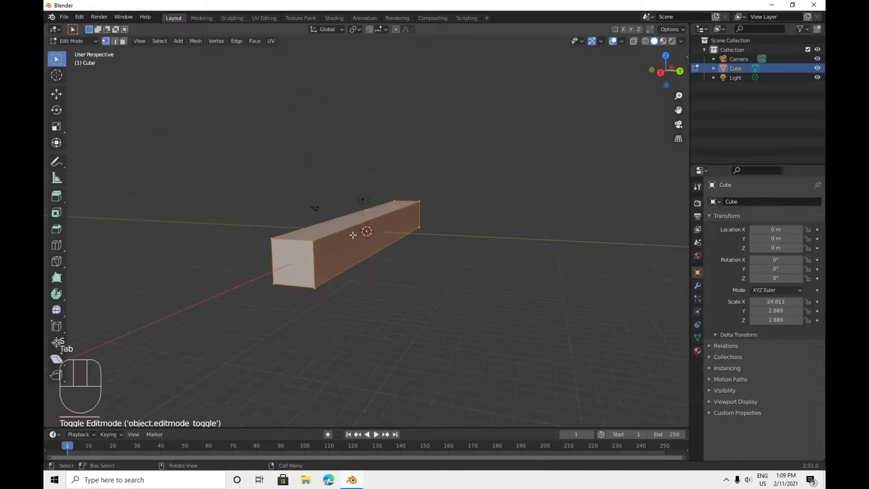
{"action": "key", "text": "3"}
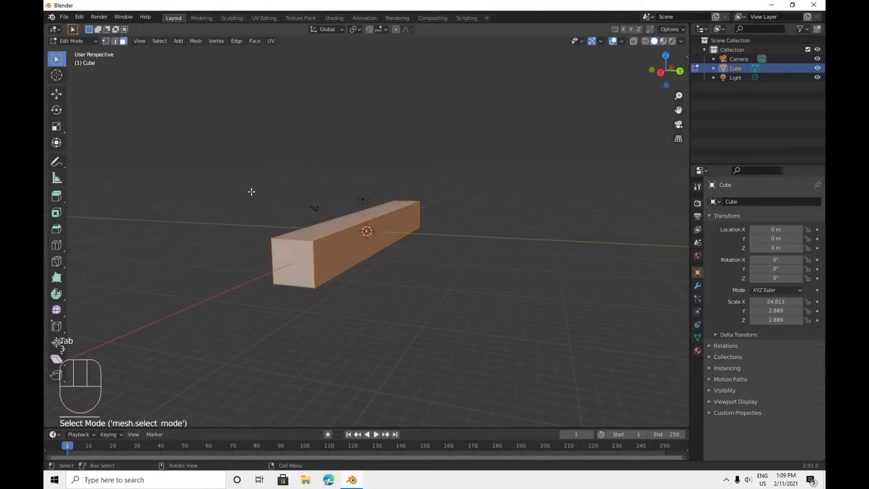
{"action": "left_click", "coordinate": [292, 264]}
{"action": "key", "text": "x"}
{"action": "key", "text": "x"}
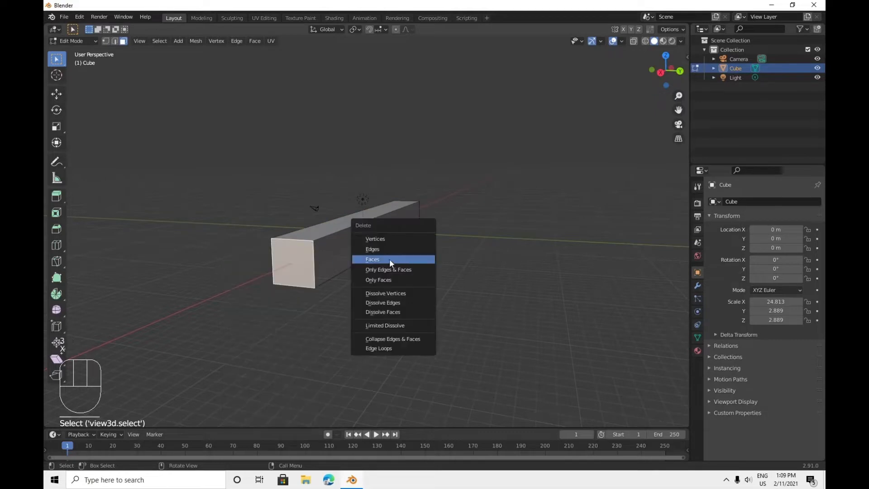
{"action": "left_click", "coordinate": [389, 259]}
Delete the opposite end face so the bar is an open tunnel, and return to Object Mode.
{"action": "middle_click_drag", "start_coordinate": [510, 246], "coordinate": [271, 233]}
{"action": "left_click", "coordinate": [300, 262]}
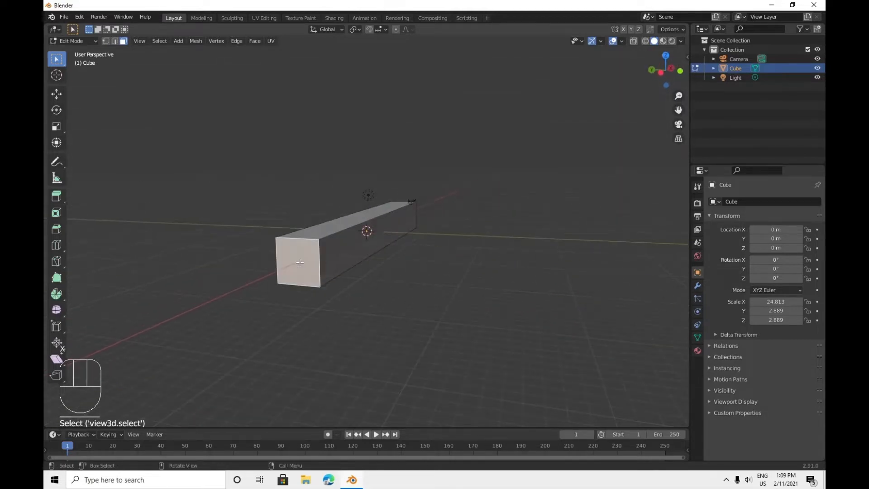
{"action": "key", "text": "x"}
{"action": "left_click", "coordinate": [296, 259]}
{"action": "middle_click_drag", "start_coordinate": [479, 260], "coordinate": [370, 262]}
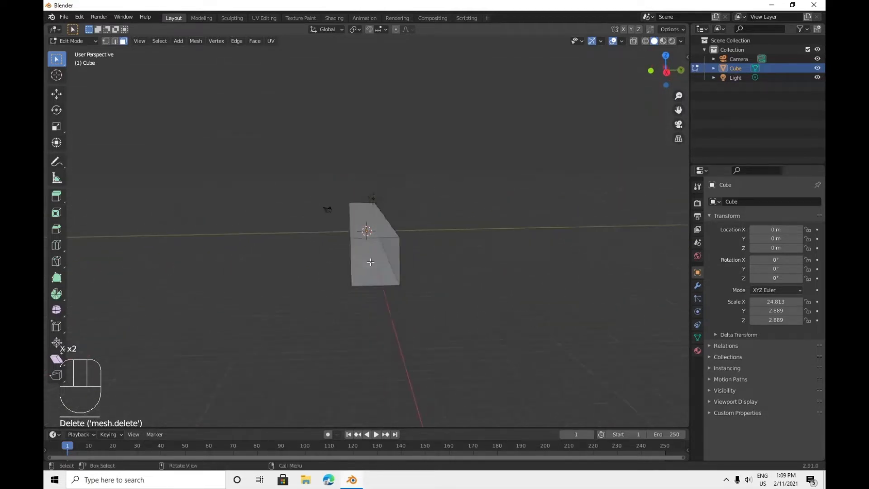
{"action": "scroll", "coordinate": [370, 262], "scroll_direction": "up", "scroll_amount": 6}
{"action": "key", "text": "Tab"}
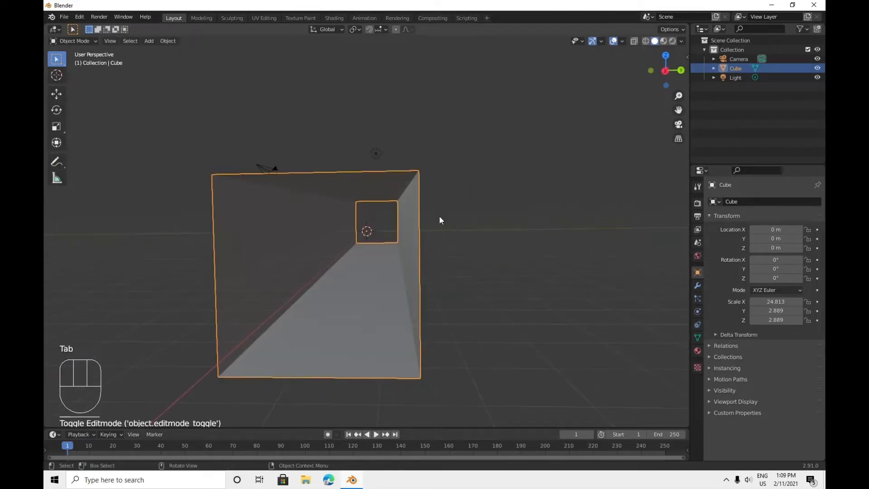
Add a new particle system to the open-ended bar.
{"action": "left_click", "coordinate": [697, 286]}
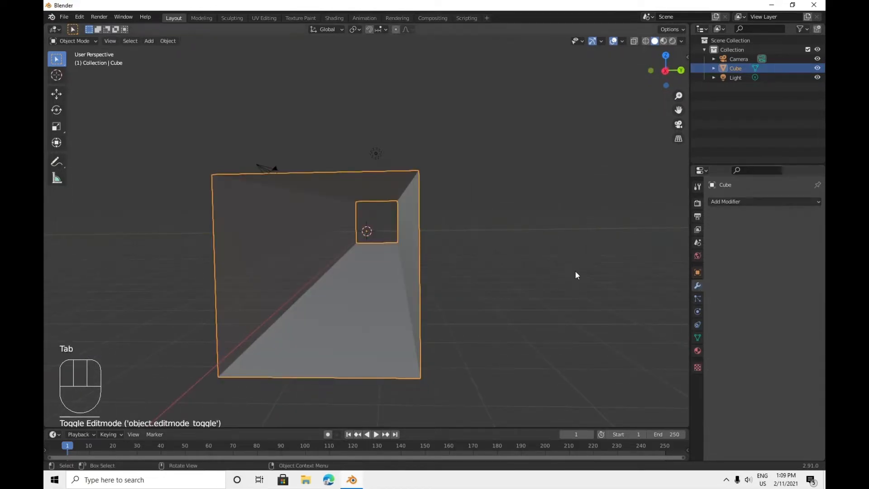
{"action": "left_click", "coordinate": [698, 298]}
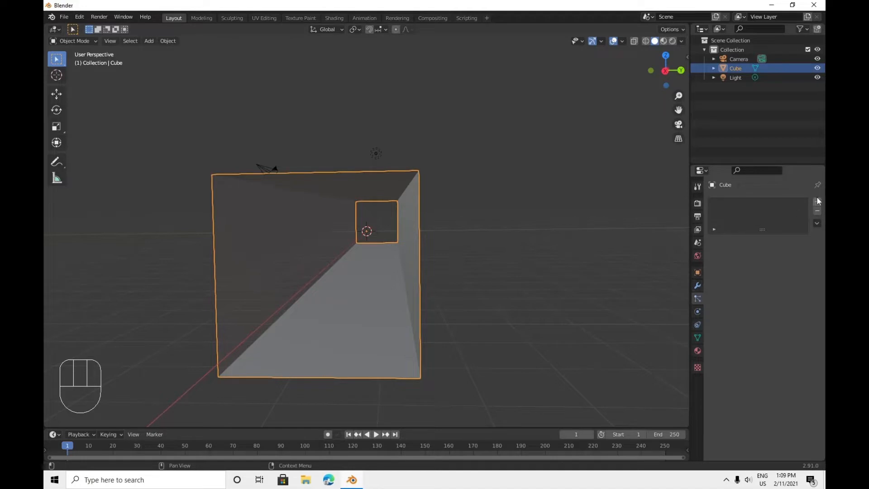
{"action": "left_click", "coordinate": [817, 201]}
Add a UV sphere at the world origin and give it smooth shading.
{"action": "middle_click_drag", "start_coordinate": [298, 256], "coordinate": [516, 287]}
{"action": "scroll", "coordinate": [515, 283], "scroll_direction": "down", "scroll_amount": 3}
{"action": "key", "text": "shift+a"}
{"action": "mouse_move", "coordinate": [468, 258]}
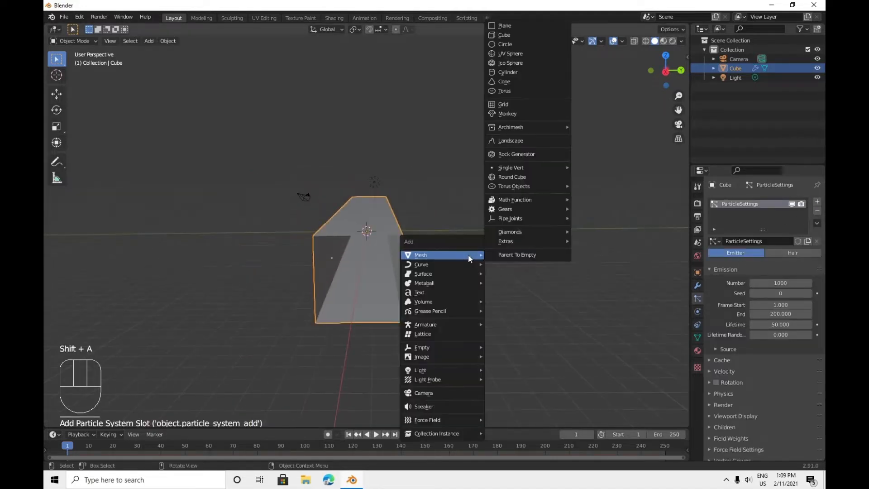
{"action": "left_click", "coordinate": [509, 53]}
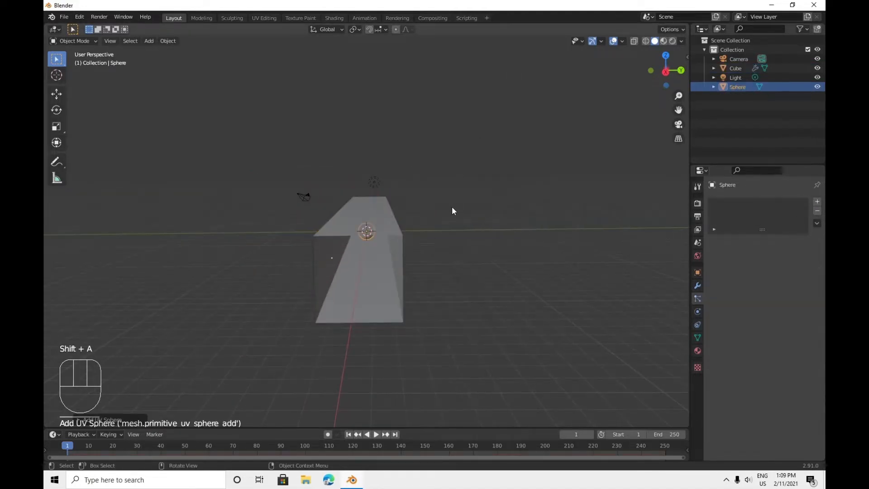
{"action": "scroll", "coordinate": [453, 212], "scroll_direction": "up", "scroll_amount": 6}
{"action": "right_click", "coordinate": [391, 175]}
{"action": "left_click", "coordinate": [393, 179]}
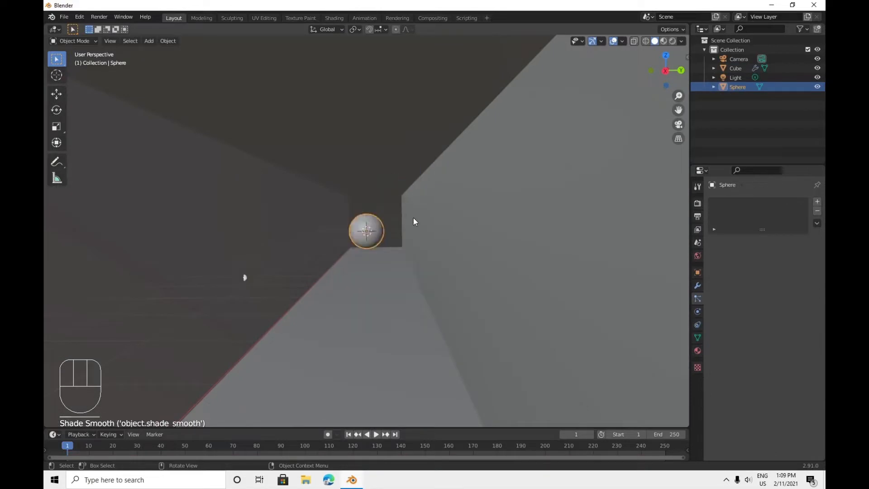
Try scaling up the sphere and undo the resize.
{"action": "scroll", "coordinate": [414, 218], "scroll_direction": "down", "scroll_amount": 6}
{"action": "key", "text": "s"}
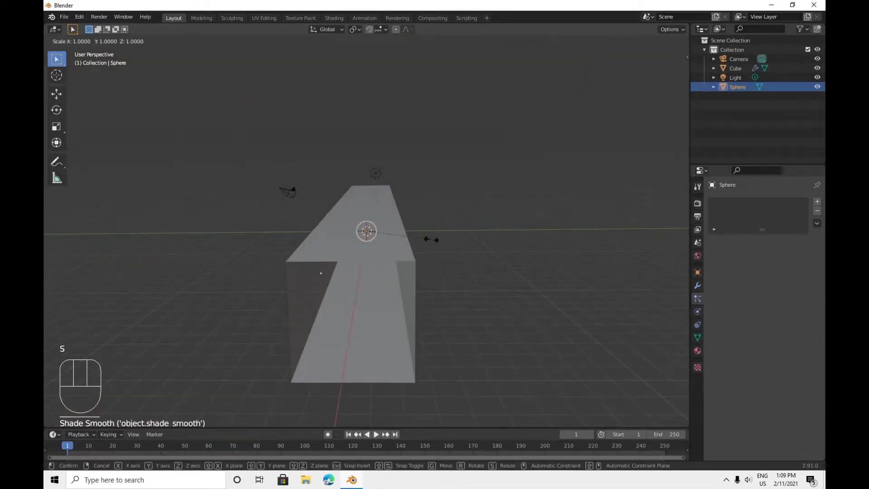
{"action": "left_click", "coordinate": [538, 233]}
{"action": "key", "text": "ctrl+z"}
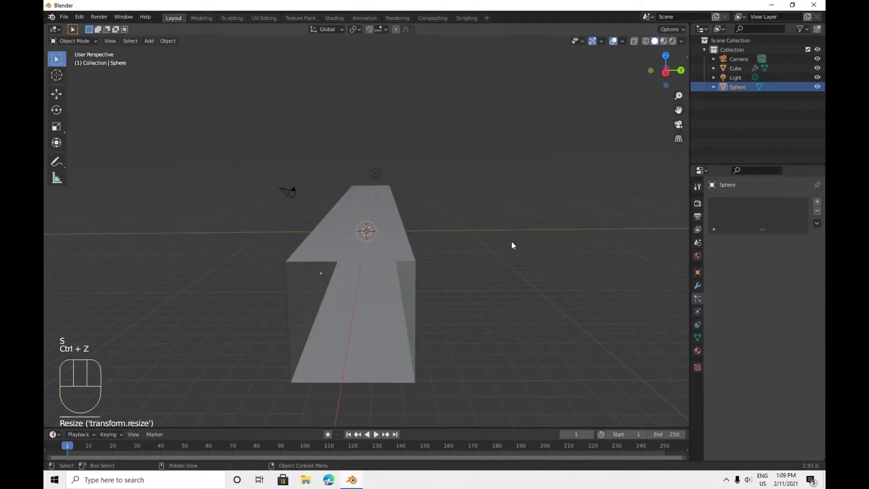
Move the sphere out of the tunnel into the empty space beside it.
{"action": "key", "text": "g"}
{"action": "left_click", "coordinate": [642, 227]}
{"action": "middle_click_drag", "start_coordinate": [643, 226], "coordinate": [429, 210]}
Switch the tunnel's particle system to Hair and set its emission source to Vertices.
{"action": "left_click", "coordinate": [430, 219]}
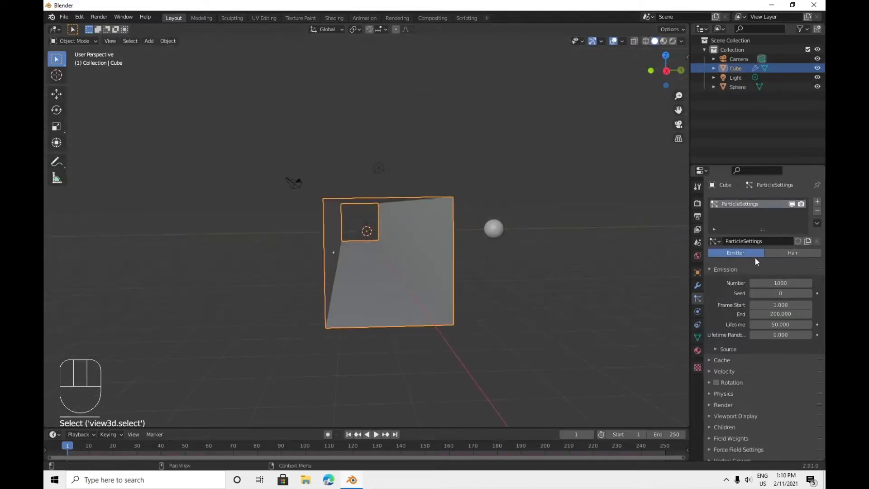
{"action": "left_click", "coordinate": [785, 253]}
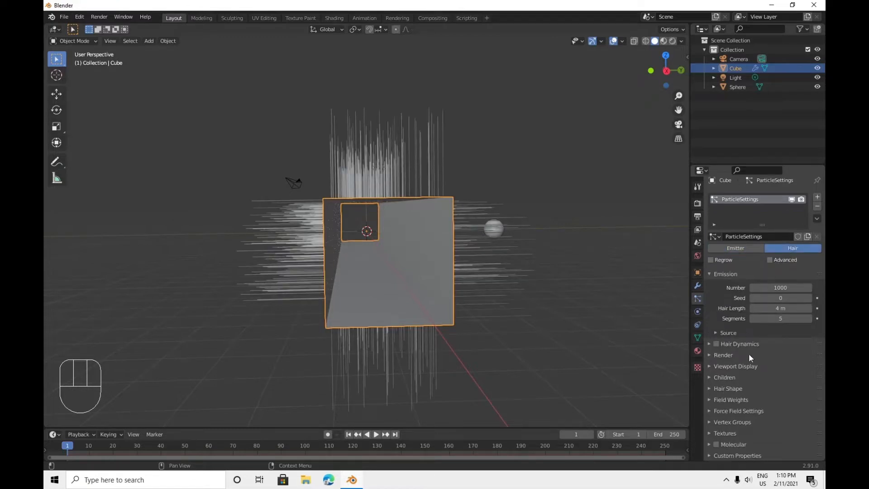
{"action": "left_click", "coordinate": [741, 335]}
{"action": "left_click", "coordinate": [777, 345]}
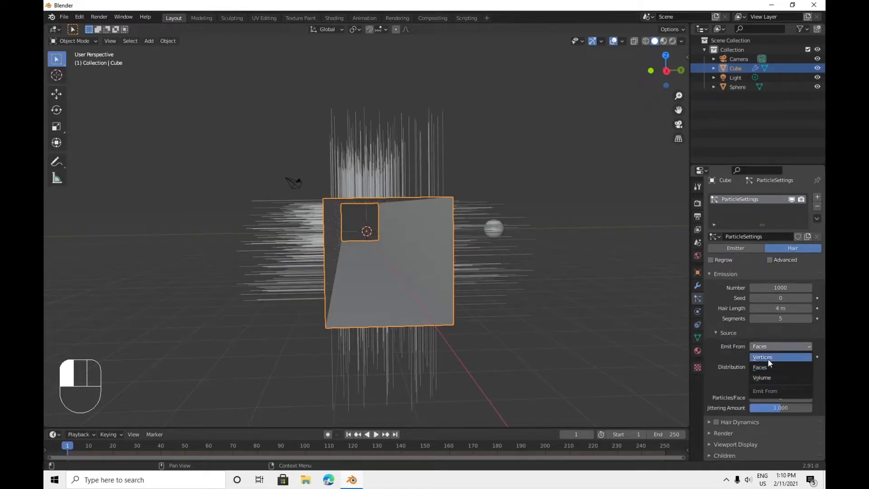
{"action": "left_click", "coordinate": [767, 358]}
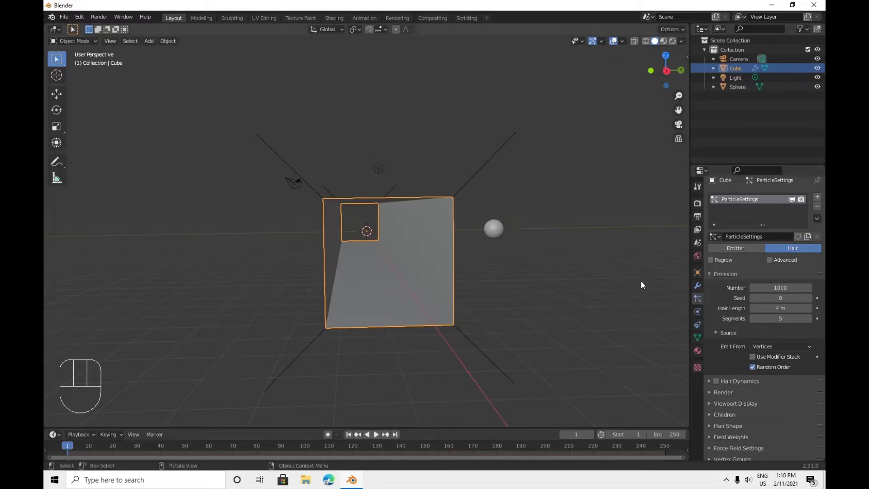
{"action": "middle_click_drag", "start_coordinate": [640, 284], "coordinate": [642, 312]}
Render the tunnel's hair particles as Object, with the sphere as the instance object.
{"action": "scroll", "coordinate": [766, 384], "scroll_direction": "down", "scroll_amount": 2}
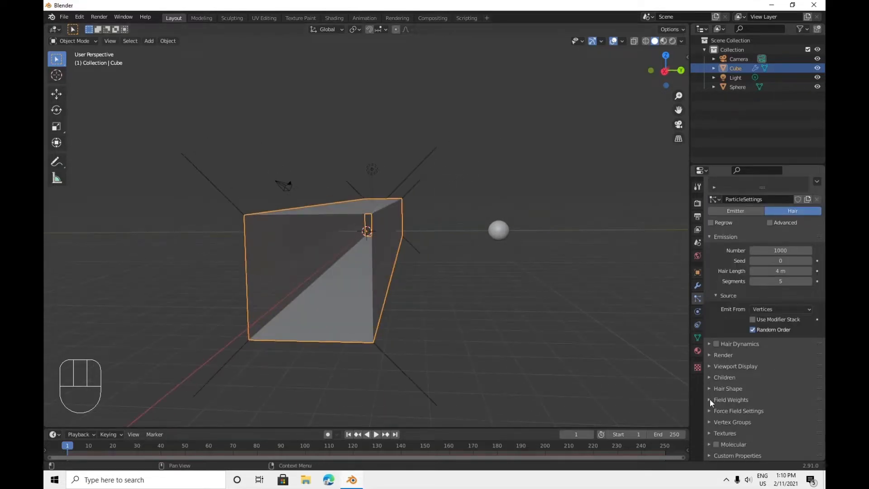
{"action": "left_click", "coordinate": [736, 357]}
{"action": "left_click", "coordinate": [800, 368]}
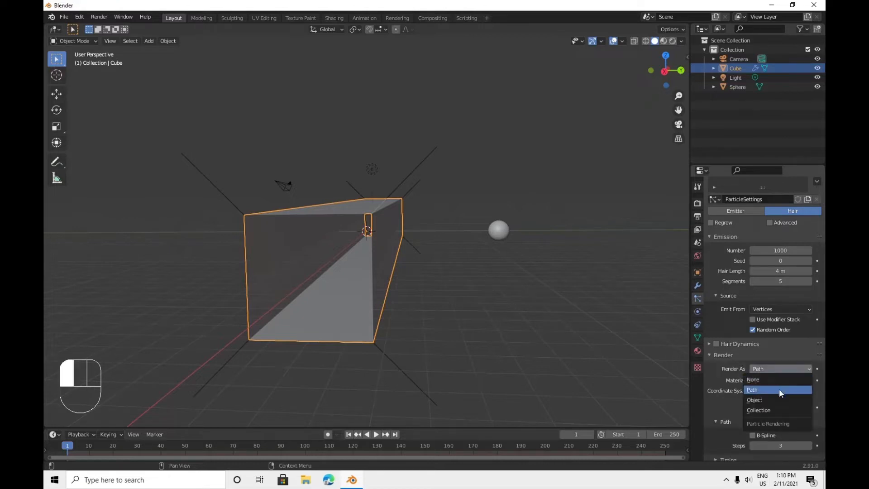
{"action": "left_click", "coordinate": [774, 399]}
{"action": "left_click", "coordinate": [809, 437]}
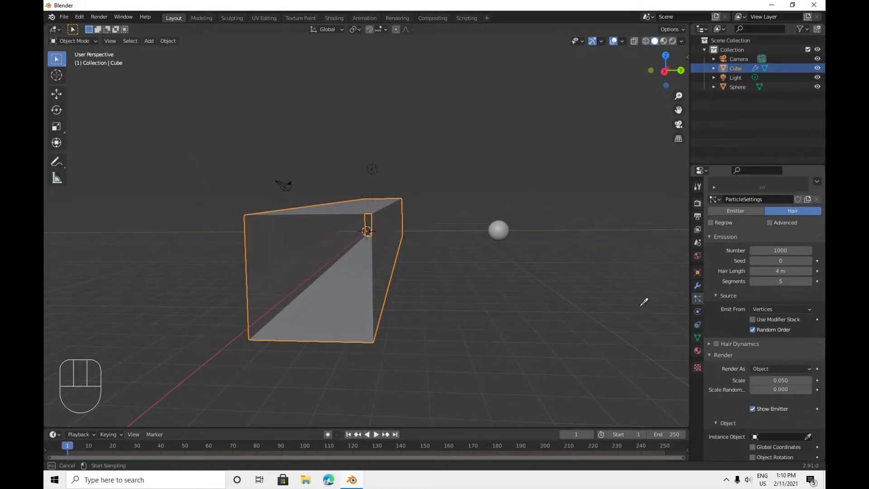
{"action": "left_click", "coordinate": [507, 235]}
{"action": "middle_click_drag", "start_coordinate": [453, 289], "coordinate": [463, 291]}
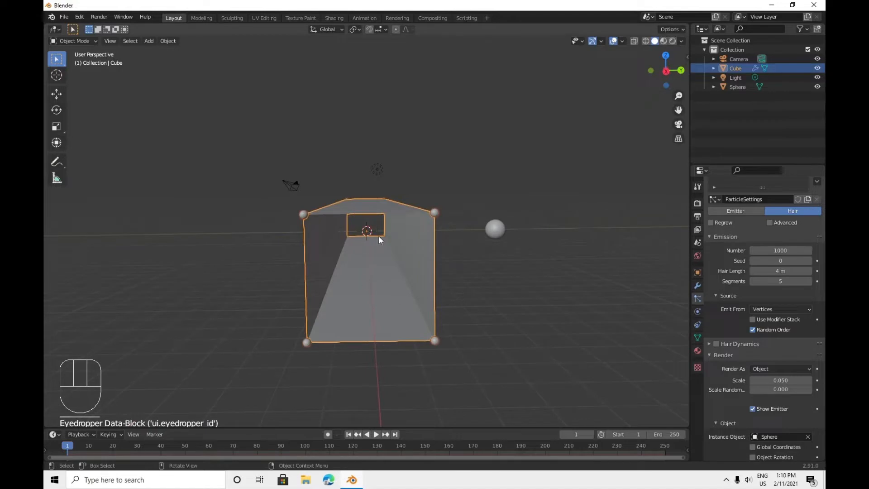
Add eight evenly spaced loop cuts across the tunnel's length in Edit Mode.
{"action": "middle_click_drag", "start_coordinate": [379, 236], "coordinate": [334, 246], "text": "alt"}
{"action": "key", "text": "Tab"}
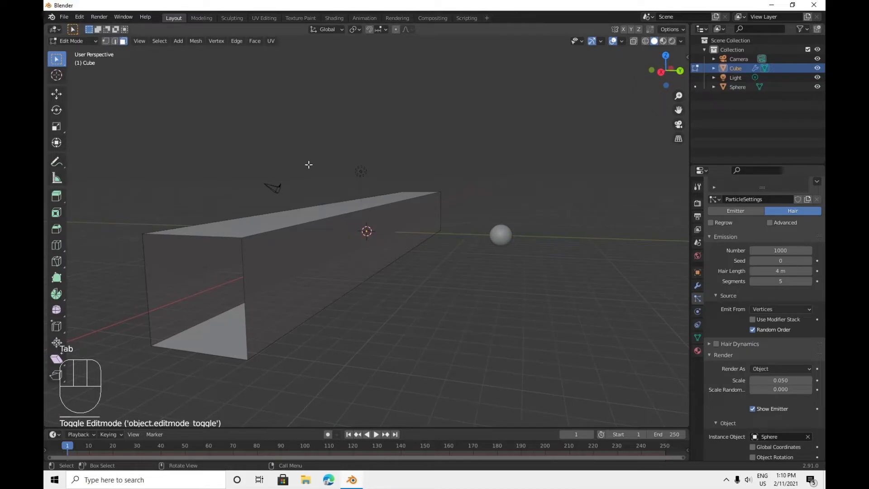
{"action": "key", "text": "1"}
{"action": "key", "text": "a"}
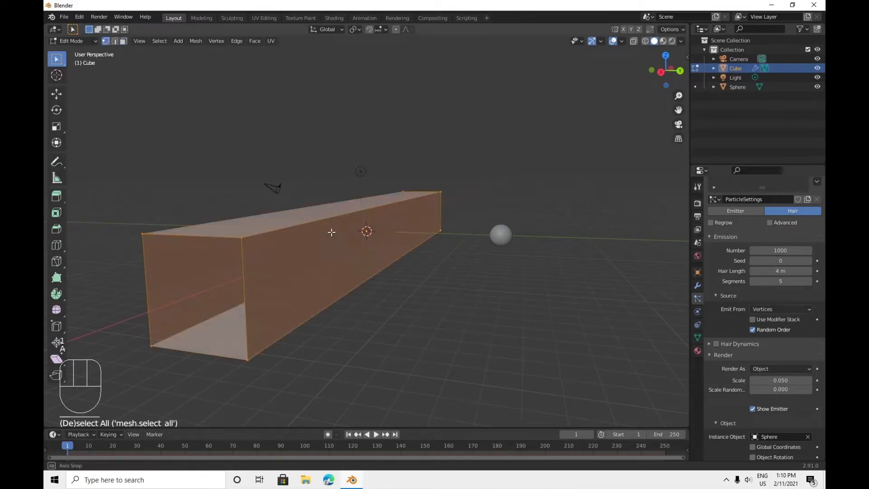
{"action": "middle_click_drag", "start_coordinate": [332, 232], "coordinate": [315, 232]}
{"action": "key", "text": "ctrl+r"}
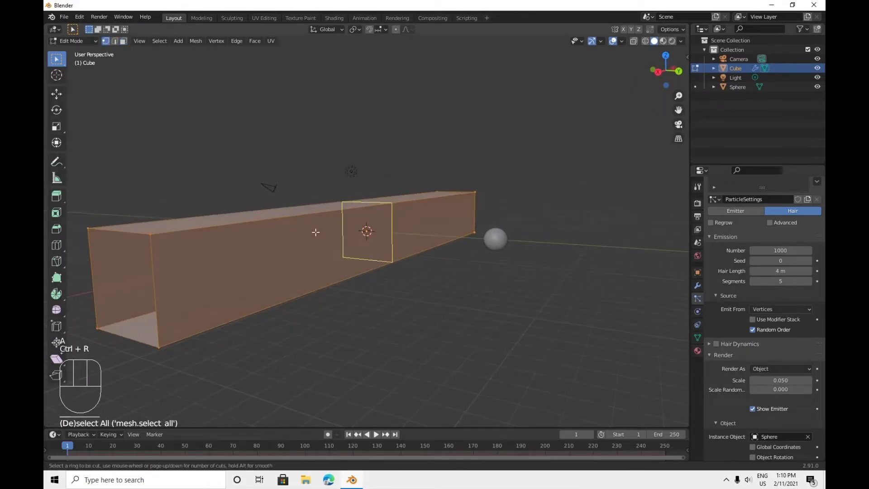
{"action": "scroll", "coordinate": [315, 232], "scroll_direction": "up", "scroll_amount": 7}
{"action": "left_click", "coordinate": [313, 229]}
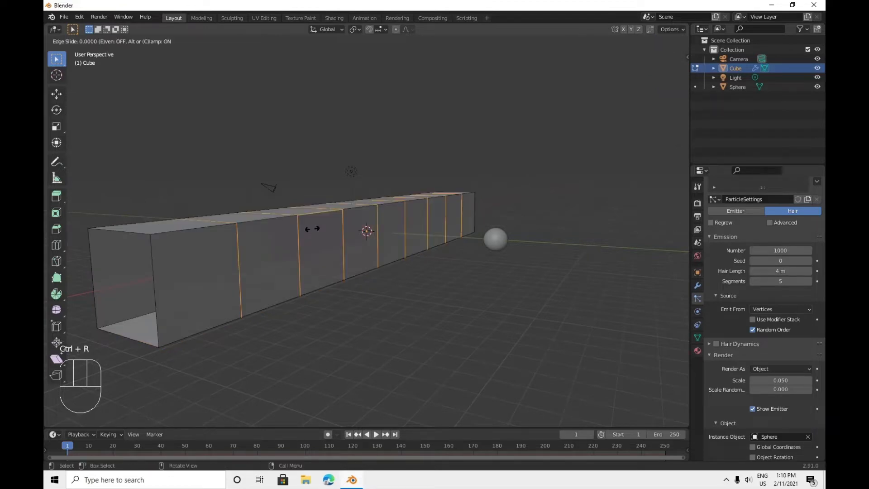
{"action": "right_click", "coordinate": [326, 233]}
{"action": "middle_click_drag", "start_coordinate": [481, 308], "coordinate": [403, 302]}
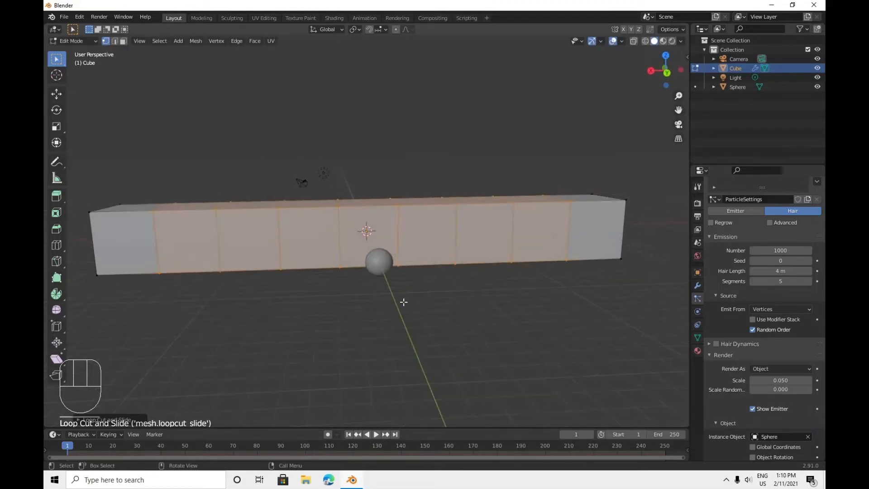
Add two lengthwise loop cuts along the tunnel's side wall and return to Object Mode.
{"action": "key", "text": "a"}
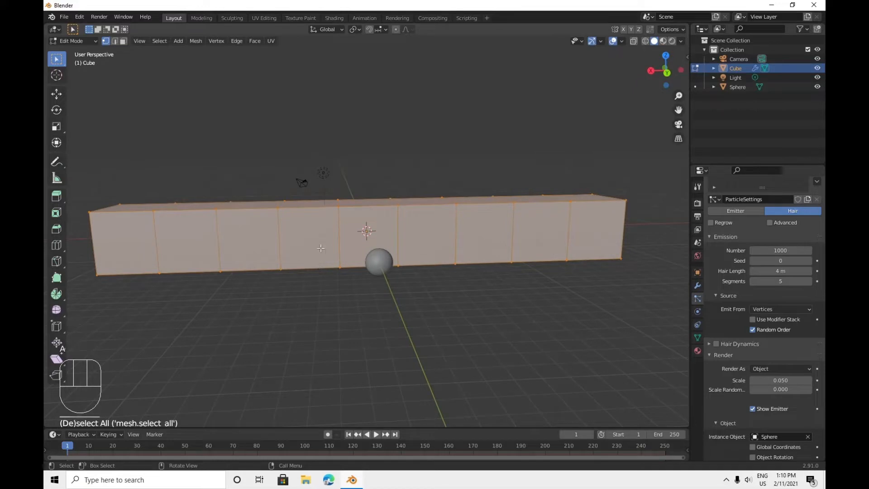
{"action": "key", "text": "ctrl+r"}
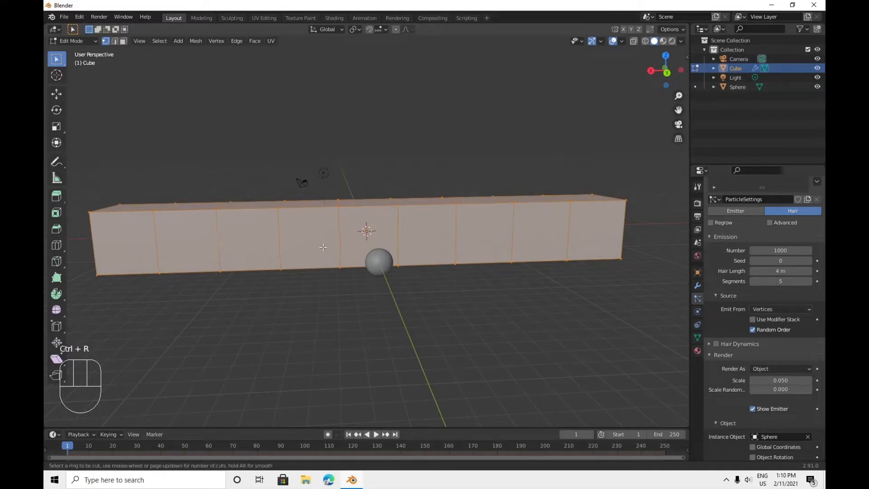
{"action": "scroll", "coordinate": [346, 220], "scroll_direction": "up", "scroll_amount": 3}
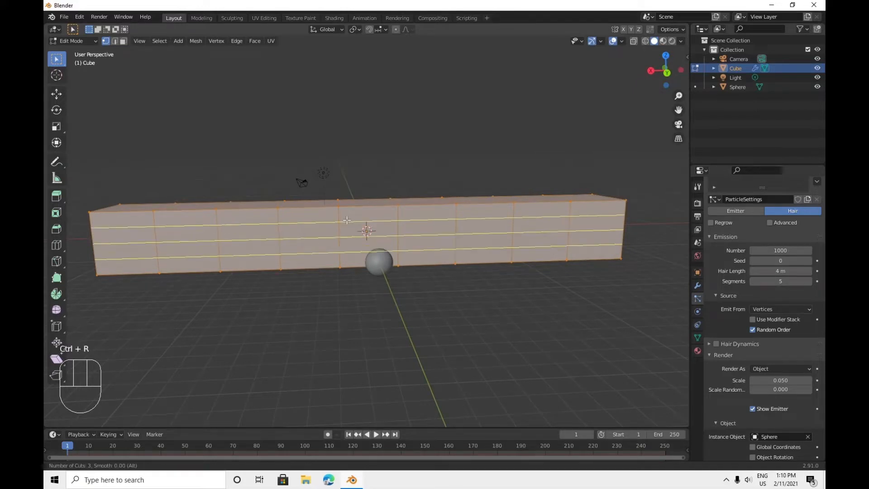
{"action": "scroll", "coordinate": [347, 220], "scroll_direction": "down", "scroll_amount": 1}
{"action": "scroll", "coordinate": [346, 220], "scroll_direction": "down", "scroll_amount": 1}
{"action": "left_click", "coordinate": [347, 220]}
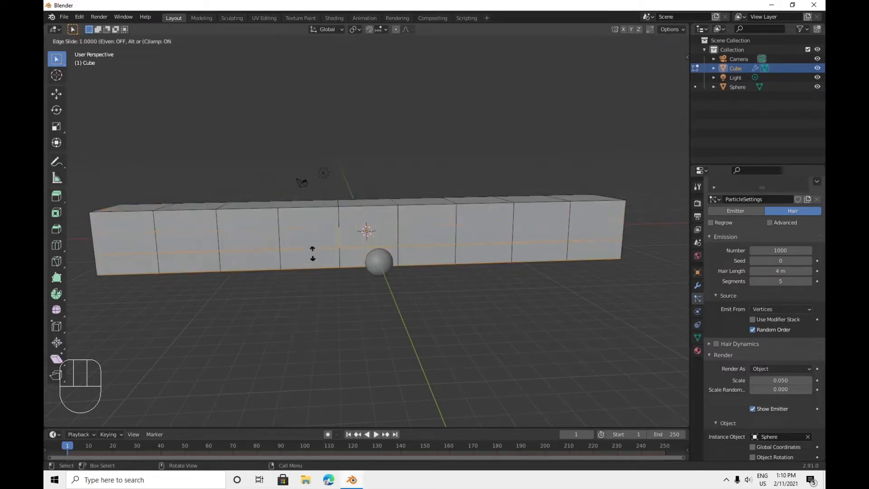
{"action": "left_click", "coordinate": [312, 252]}
{"action": "middle_click_drag", "start_coordinate": [312, 251], "coordinate": [508, 273]}
{"action": "key", "text": "Tab"}
Duplicate the tunnel and leave the copy in the same place as the original.
{"action": "scroll", "coordinate": [503, 226], "scroll_direction": "down", "scroll_amount": 2}
{"action": "scroll", "coordinate": [501, 196], "scroll_direction": "up", "scroll_amount": 2}
{"action": "middle_click_drag", "start_coordinate": [505, 198], "coordinate": [498, 217]}
{"action": "right_click", "coordinate": [400, 222]}
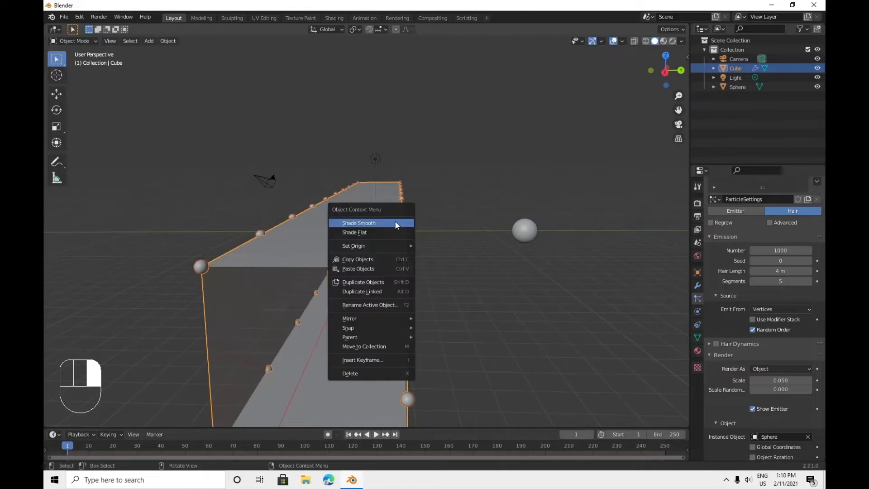
{"action": "key", "text": "shift+d"}
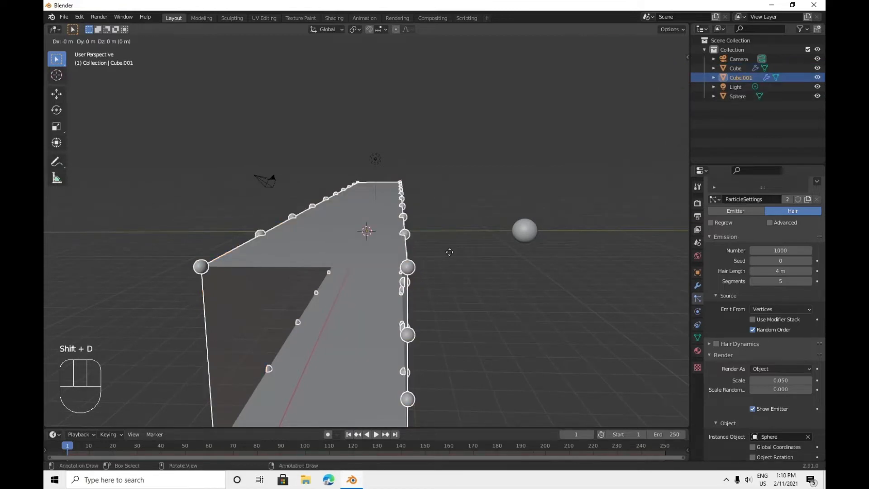
{"action": "left_click", "coordinate": [445, 248]}
Scale the duplicate tunnel slightly larger along Z and by about 1.2 along Y so it encloses the original.
{"action": "scroll", "coordinate": [446, 247], "scroll_direction": "down", "scroll_amount": 2}
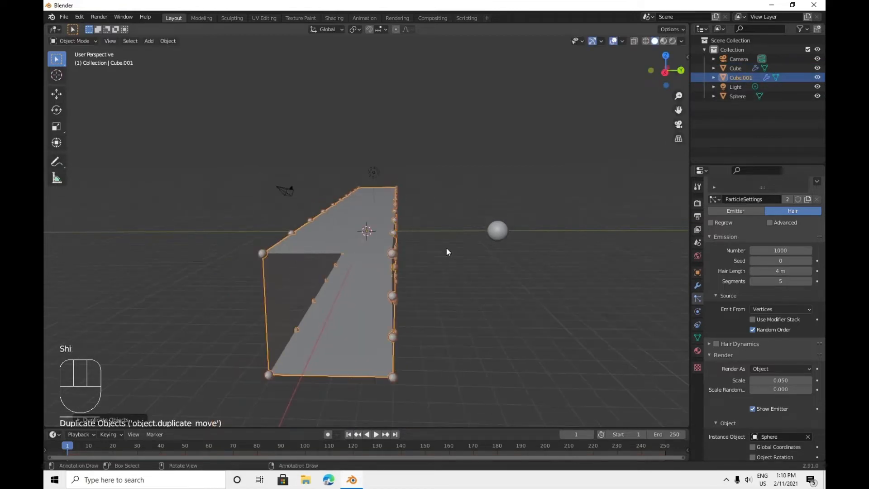
{"action": "middle_click_drag", "start_coordinate": [446, 247], "coordinate": [447, 241]}
{"action": "key", "text": "s"}
{"action": "key", "text": "z"}
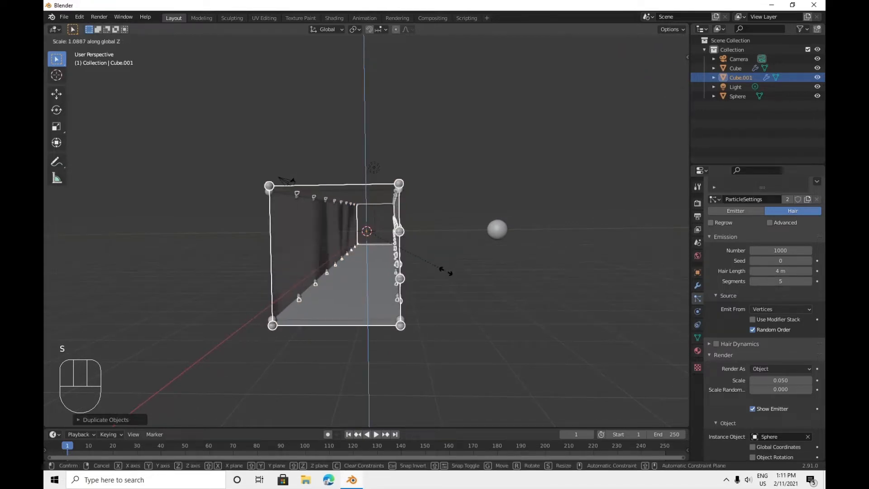
{"action": "left_click", "coordinate": [448, 288]}
{"action": "middle_click_drag", "start_coordinate": [448, 289], "coordinate": [487, 273]}
{"action": "key", "text": "s"}
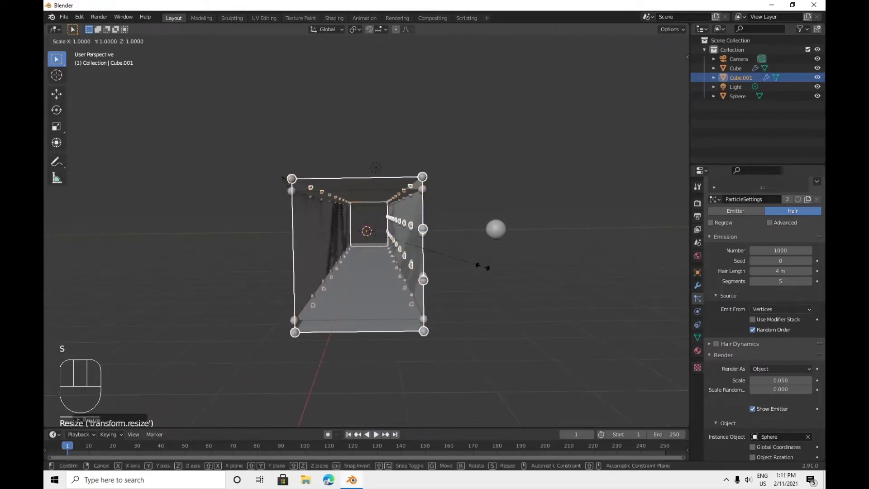
{"action": "key", "text": "y"}
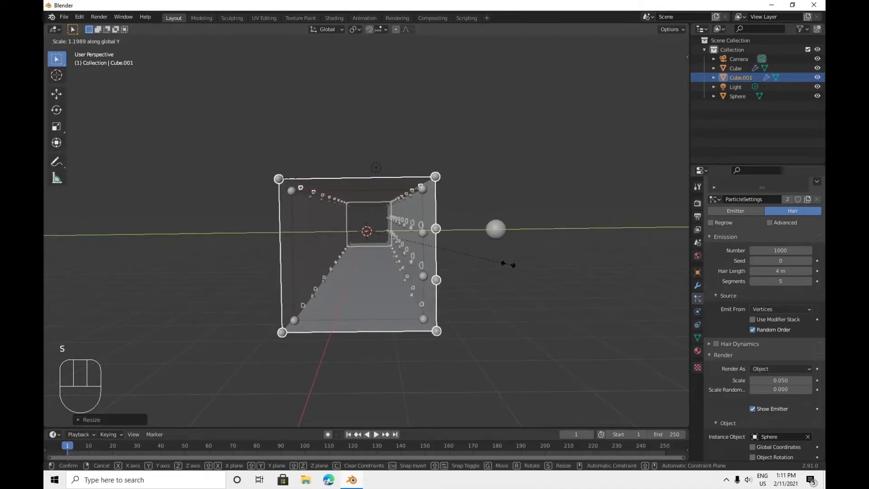
{"action": "left_click", "coordinate": [505, 265]}
Remove the particle system from the enlarged outer tunnel.
{"action": "scroll", "coordinate": [762, 237], "scroll_direction": "up", "scroll_amount": 2}
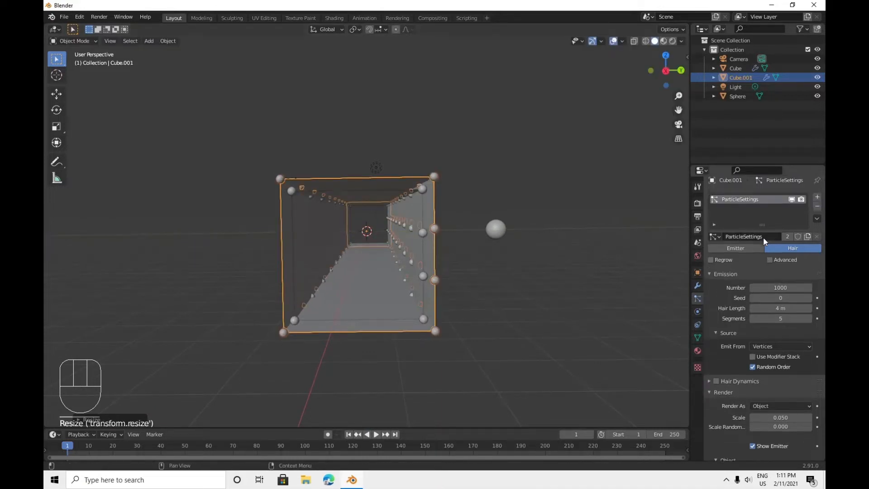
{"action": "left_click", "coordinate": [817, 212]}
Add a Wireframe modifier to the inner tunnel.
{"action": "left_click", "coordinate": [383, 295]}
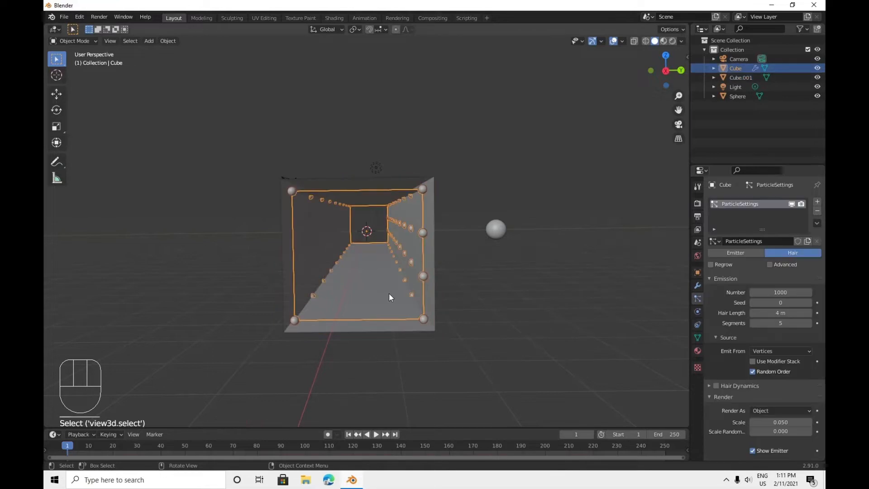
{"action": "left_click", "coordinate": [697, 286]}
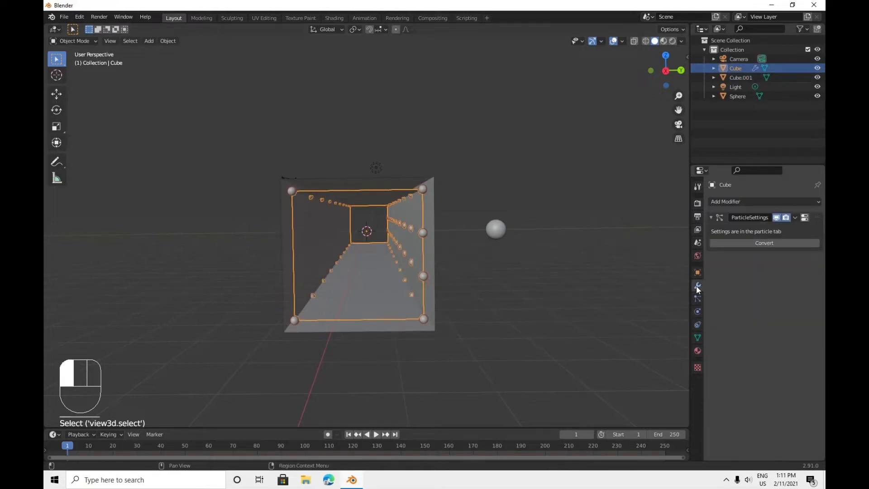
{"action": "left_click", "coordinate": [762, 200]}
{"action": "left_click", "coordinate": [633, 399]}
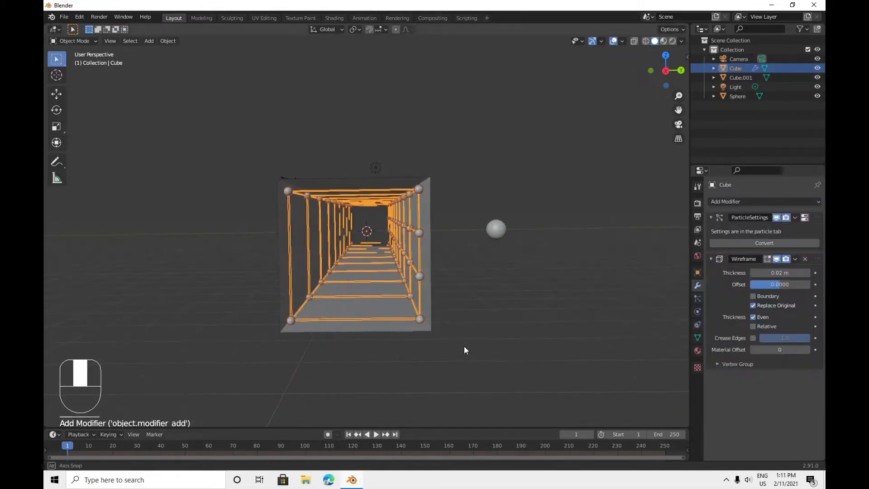
Check the scene in rendered shading and delete the light object.
{"action": "scroll", "coordinate": [455, 345], "scroll_direction": "up", "scroll_amount": 2}
{"action": "mouse_move", "coordinate": [464, 346]}
{"action": "middle_mouse_down"}
{"action": "mouse_move", "coordinate": [455, 345]}
{"action": "mouse_move", "coordinate": [479, 342]}
{"action": "mouse_move", "coordinate": [467, 346]}
{"action": "mouse_move", "coordinate": [476, 352]}
{"action": "mouse_move", "coordinate": [464, 341]}
{"action": "mouse_move", "coordinate": [471, 340]}
{"action": "middle_mouse_up"}
{"action": "scroll", "coordinate": [467, 346], "scroll_direction": "down", "scroll_amount": 4}
{"action": "left_click", "coordinate": [672, 41]}
{"action": "mouse_move", "coordinate": [473, 292]}
{"action": "middle_mouse_down"}
{"action": "mouse_move", "coordinate": [455, 289]}
{"action": "mouse_move", "coordinate": [419, 247]}
{"action": "middle_mouse_up"}
{"action": "left_click", "coordinate": [379, 171]}
{"action": "right_click", "coordinate": [376, 172]}
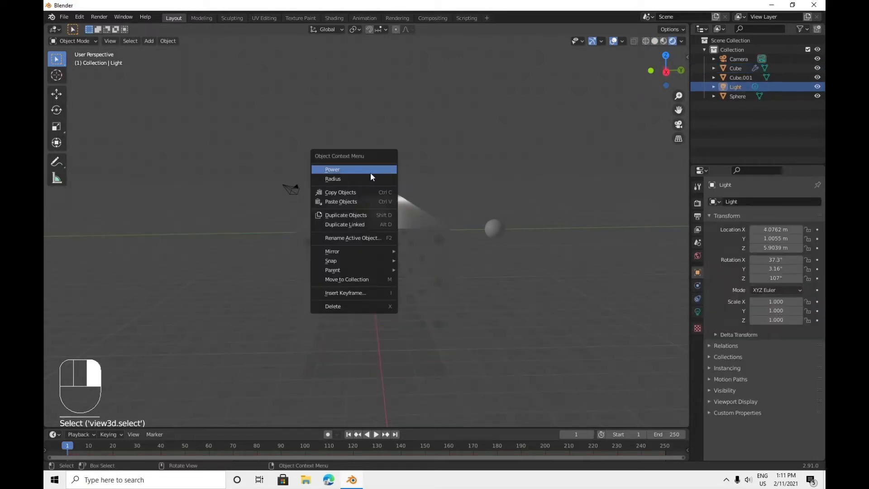
{"action": "left_click", "coordinate": [359, 305]}
{"action": "middle_click_drag", "start_coordinate": [435, 290], "coordinate": [465, 257]}
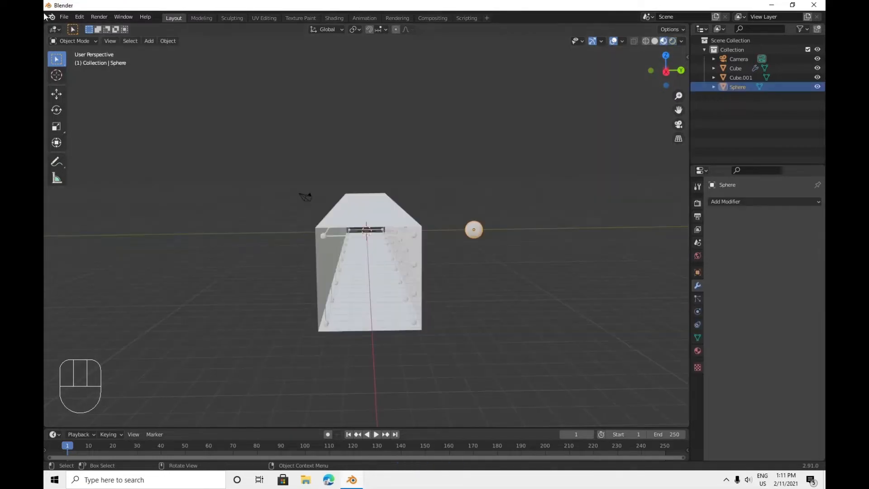
{"action": "left_click_drag", "start_coordinate": [47, 29], "coordinate": [357, 226]}
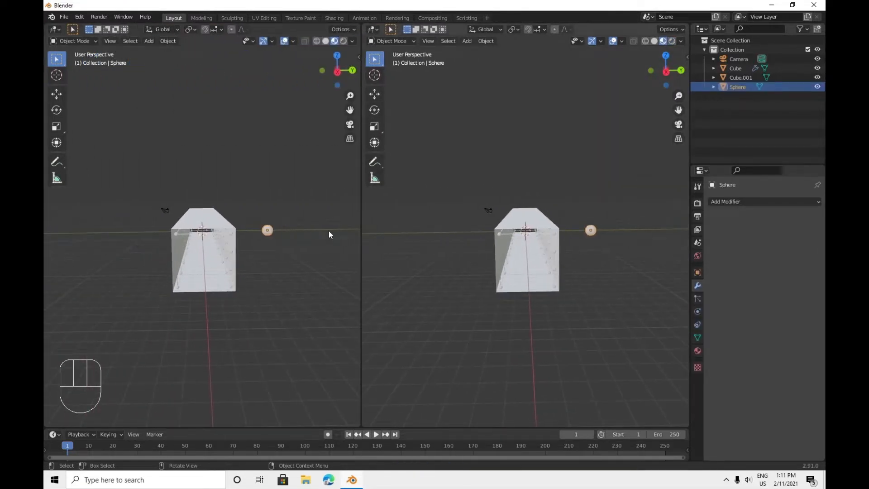
{"action": "right_click", "coordinate": [366, 247]}
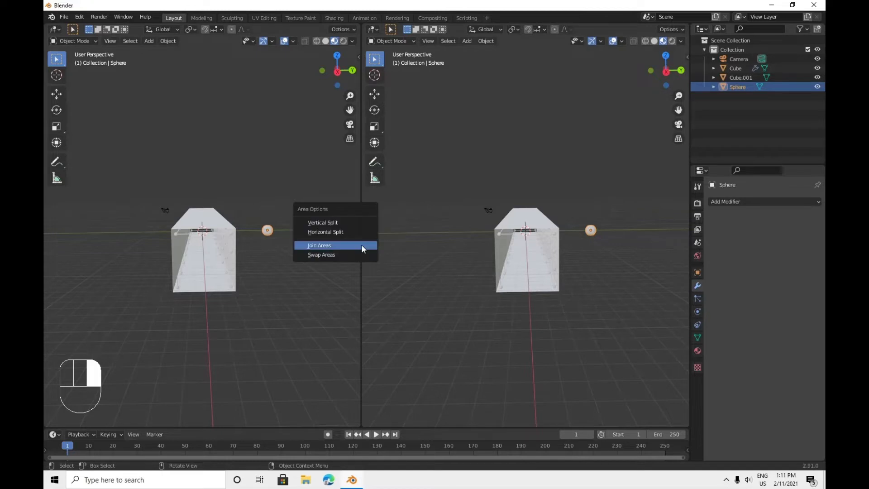
{"action": "left_click", "coordinate": [361, 244]}
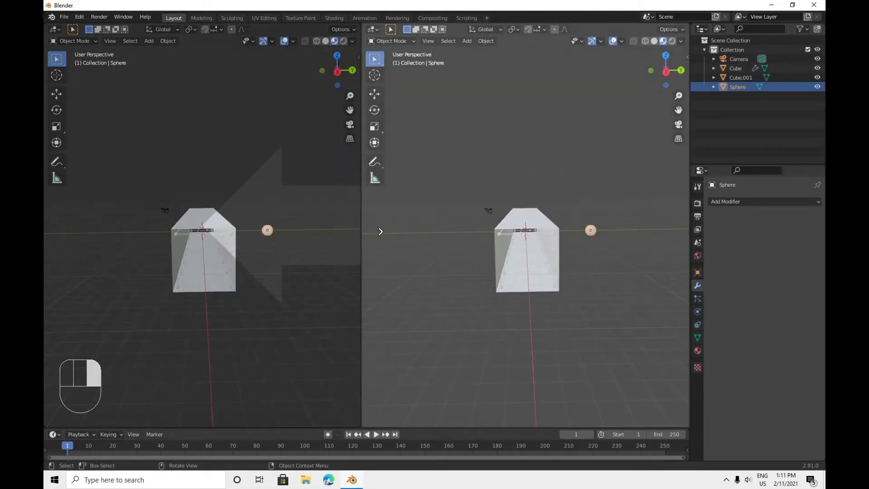
{"action": "left_click", "coordinate": [397, 229]}
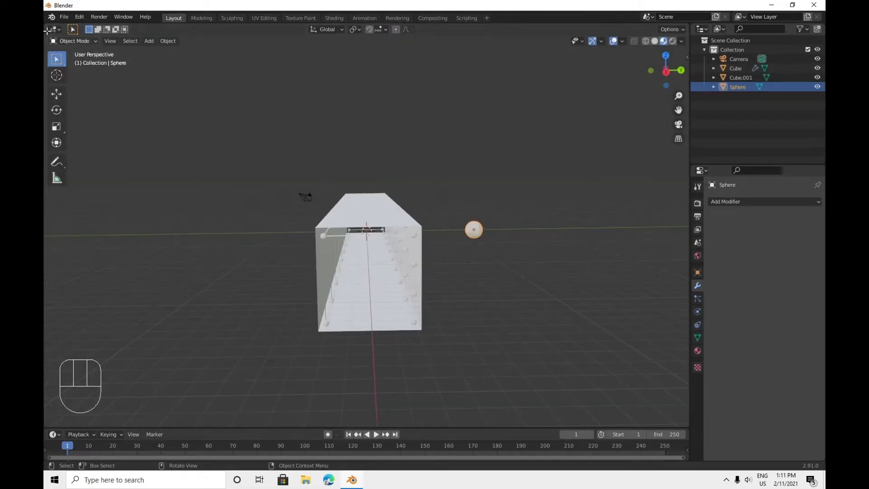
Split the 3D viewport side by side and turn one half into a Shader Editor.
{"action": "left_click_drag", "start_coordinate": [46, 27], "coordinate": [344, 61]}
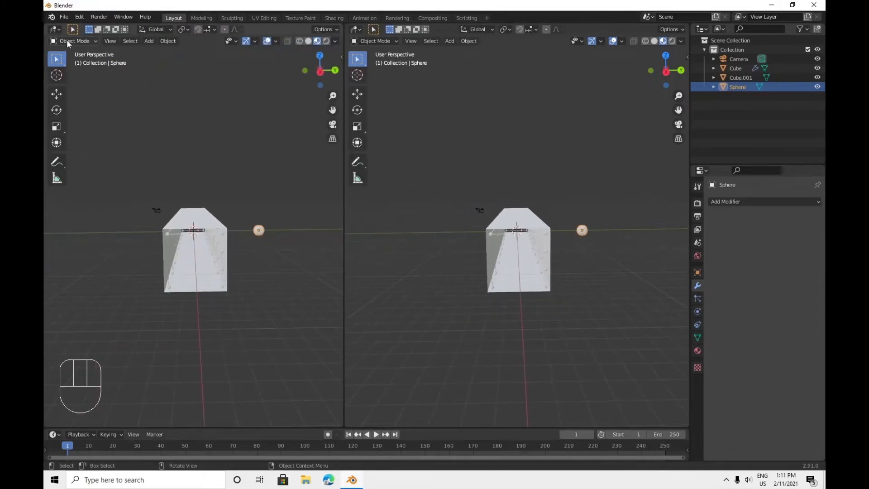
{"action": "left_click", "coordinate": [54, 29]}
{"action": "left_click", "coordinate": [74, 107]}
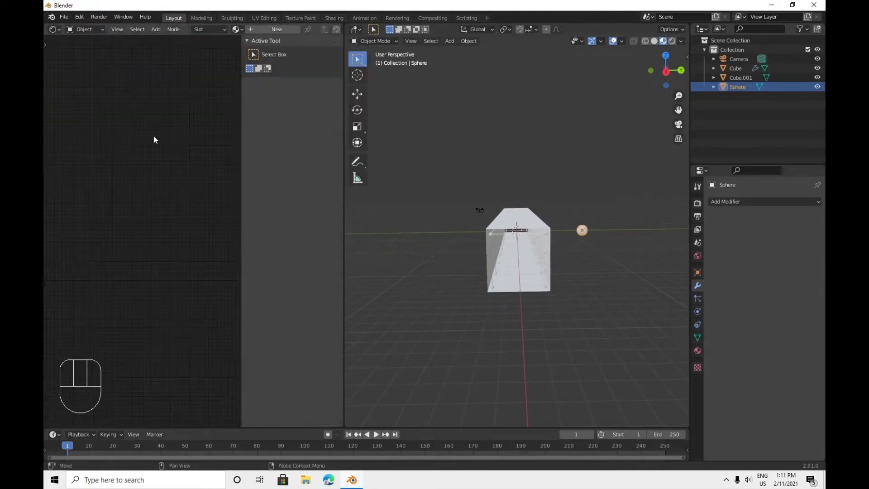
Create a new material for the sphere and name it Particles.
{"action": "left_click", "coordinate": [271, 29]}
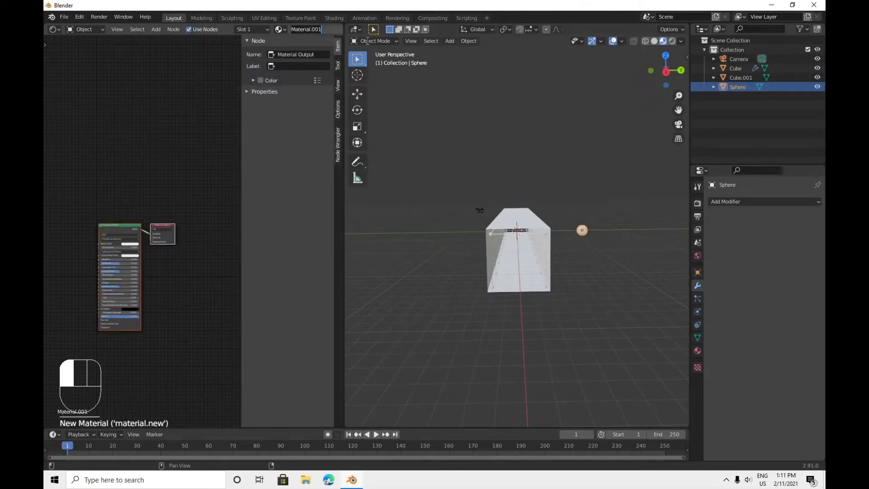
{"action": "type", "text": "Particles"}
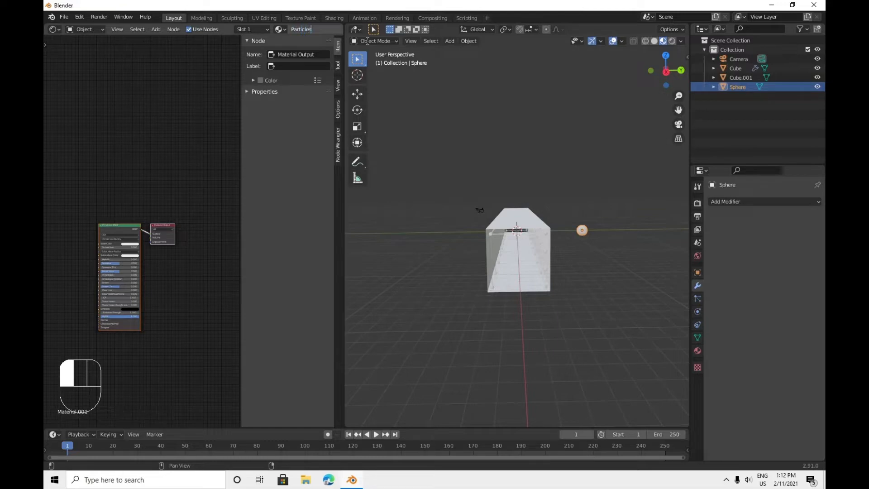
{"action": "left_click", "coordinate": [368, 41]}
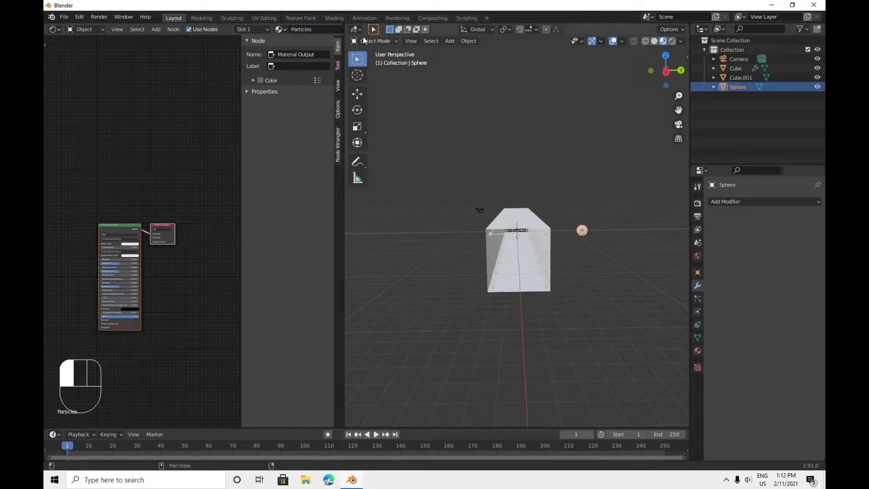
Insert a Mix Shader between the Principled BSDF and the Material Output of the Particles material.
{"action": "scroll", "coordinate": [127, 362], "scroll_direction": "up", "scroll_amount": 4}
{"action": "middle_click_drag", "start_coordinate": [207, 279], "coordinate": [117, 316], "text": "shift"}
{"action": "scroll", "coordinate": [116, 316], "scroll_direction": "down", "scroll_amount": 2}
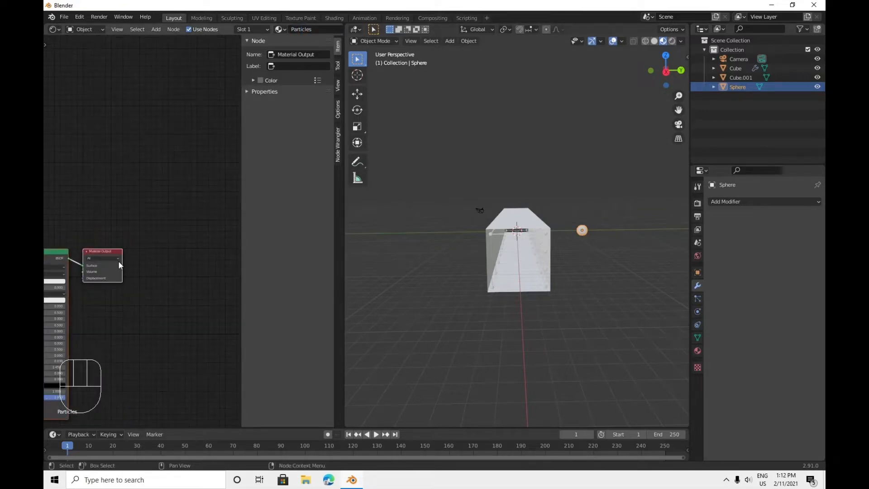
{"action": "left_click", "coordinate": [112, 252]}
{"action": "left_click_drag", "start_coordinate": [104, 252], "coordinate": [183, 245]}
{"action": "key", "text": "shift+a"}
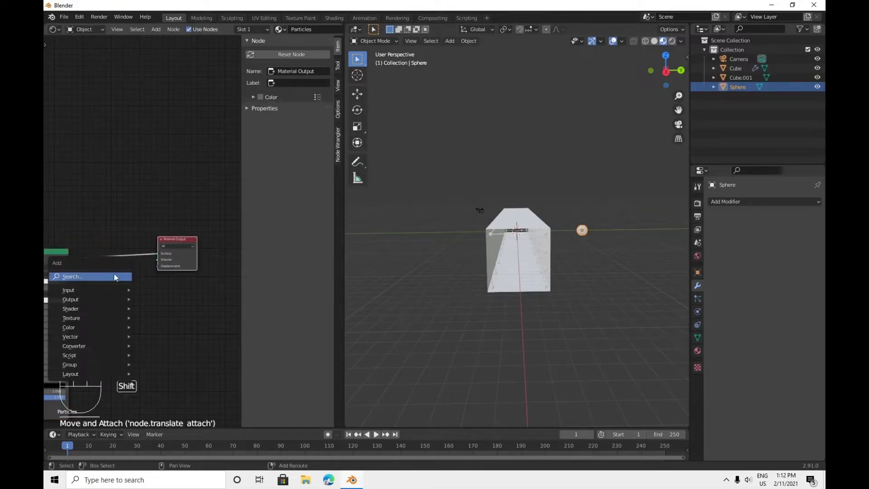
{"action": "left_click", "coordinate": [113, 277]}
{"action": "type", "text": "mix"}
{"action": "key", "text": "Return"}
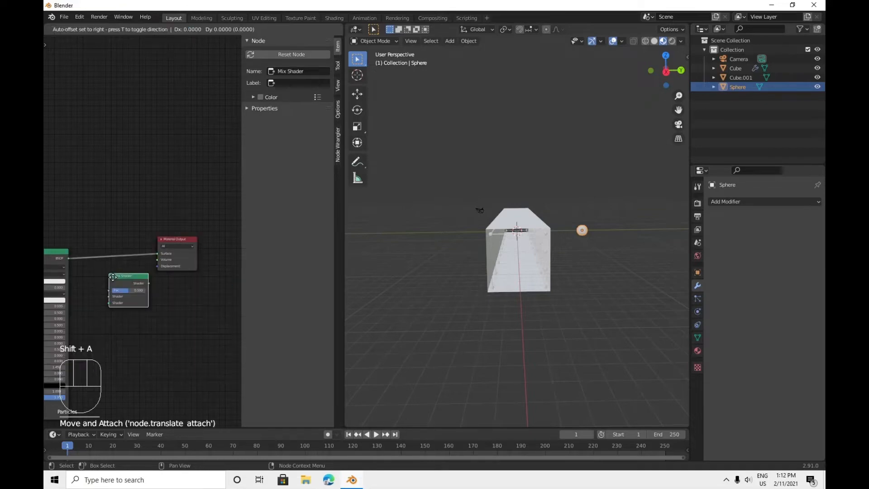
{"action": "left_click", "coordinate": [112, 247]}
Add an Emission shader node below the Mix Shader in the Particles material.
{"action": "scroll", "coordinate": [195, 295], "scroll_direction": "up", "scroll_amount": 2}
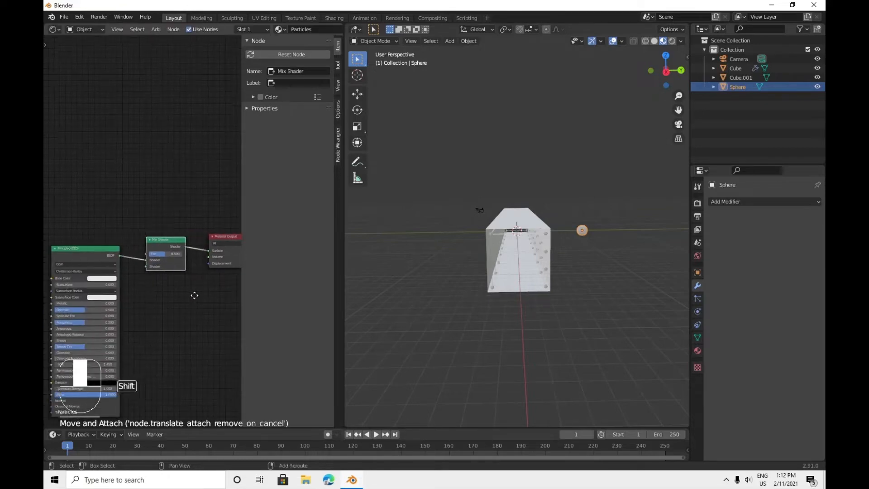
{"action": "key", "text": "shift+a"}
{"action": "left_click", "coordinate": [167, 282]}
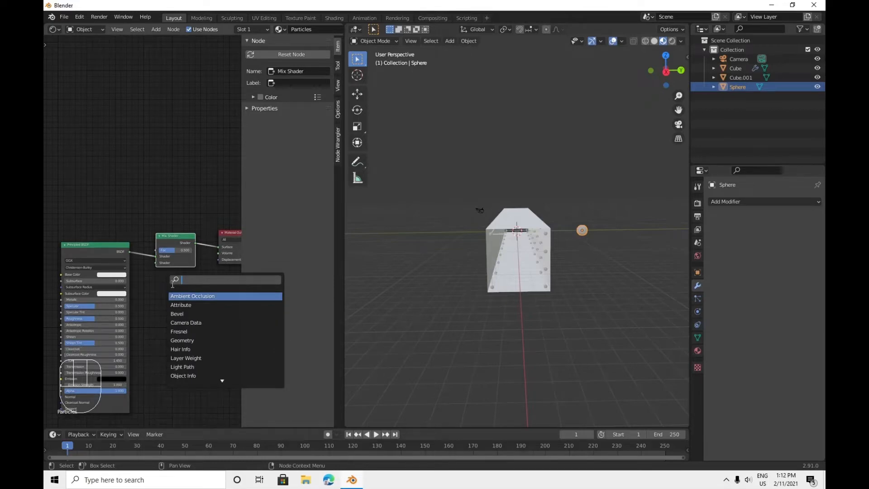
{"action": "type", "text": "emi"}
{"action": "left_click", "coordinate": [181, 296]}
{"action": "left_click", "coordinate": [135, 294]}
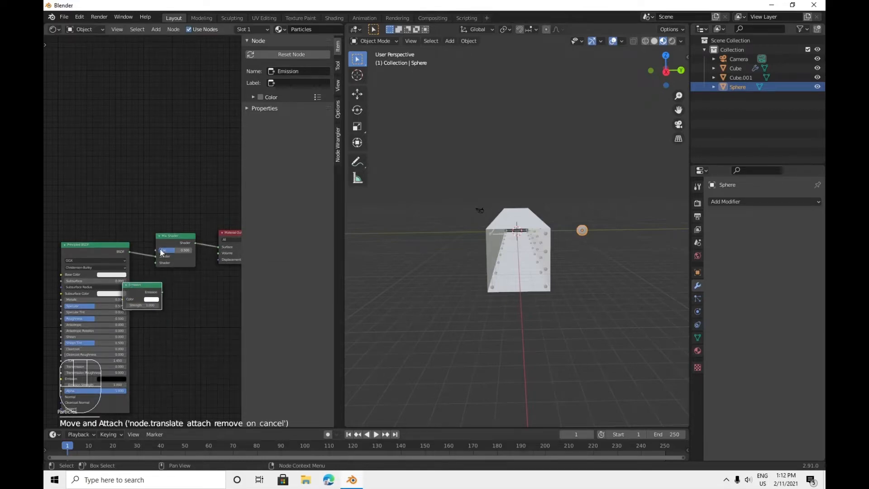
Connect the Emission shader to the Mix Shader's free input and set its colour to blue-violet.
{"action": "left_click_drag", "start_coordinate": [162, 253], "coordinate": [188, 248]}
{"action": "left_click_drag", "start_coordinate": [150, 287], "coordinate": [167, 292]}
{"action": "left_click", "coordinate": [168, 292]}
{"action": "left_click_drag", "start_coordinate": [188, 243], "coordinate": [191, 222]}
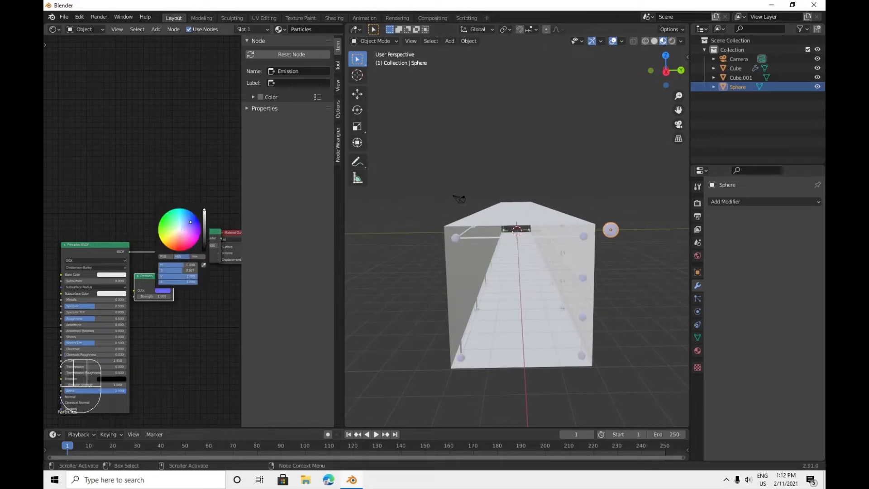
Add two lengthwise loop cuts along the inner tunnel's other side wall in Edit Mode and return to Object Mode.
{"action": "middle_click_drag", "start_coordinate": [575, 213], "coordinate": [515, 248]}
{"action": "left_click", "coordinate": [465, 205]}
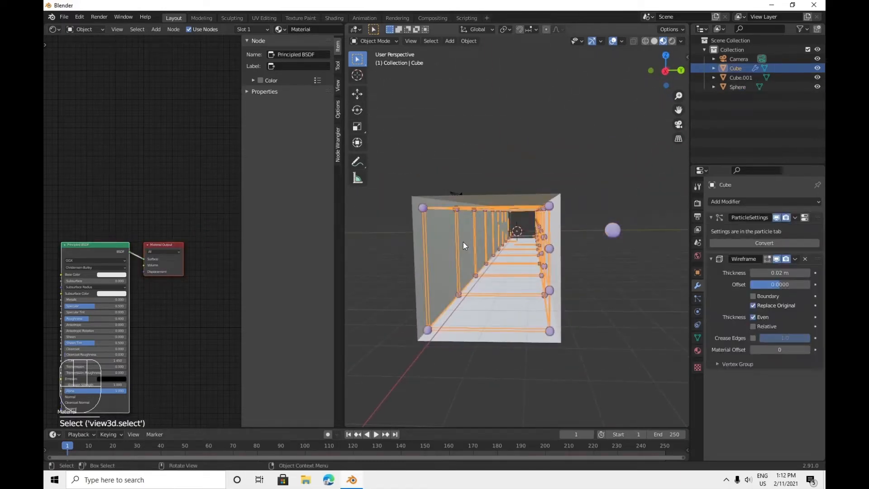
{"action": "key", "text": "Tab"}
{"action": "key", "text": "a"}
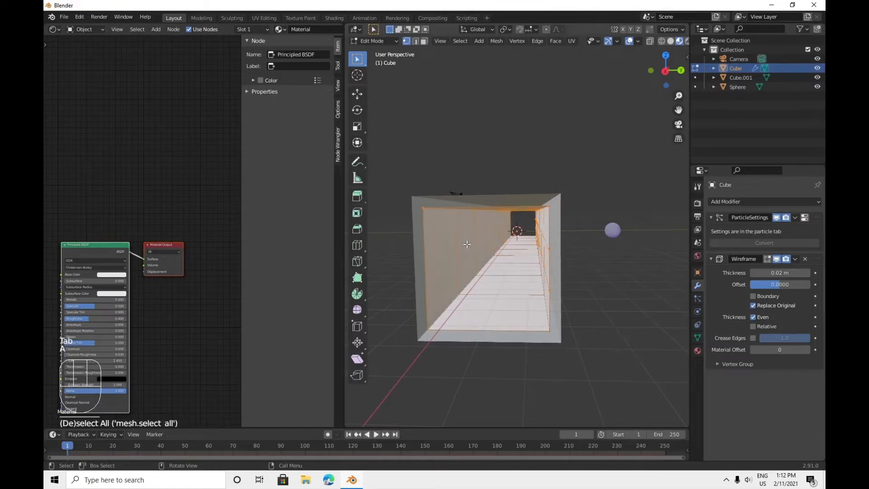
{"action": "key", "text": "ctrl+r"}
{"action": "scroll", "coordinate": [467, 244], "scroll_direction": "up", "scroll_amount": 2}
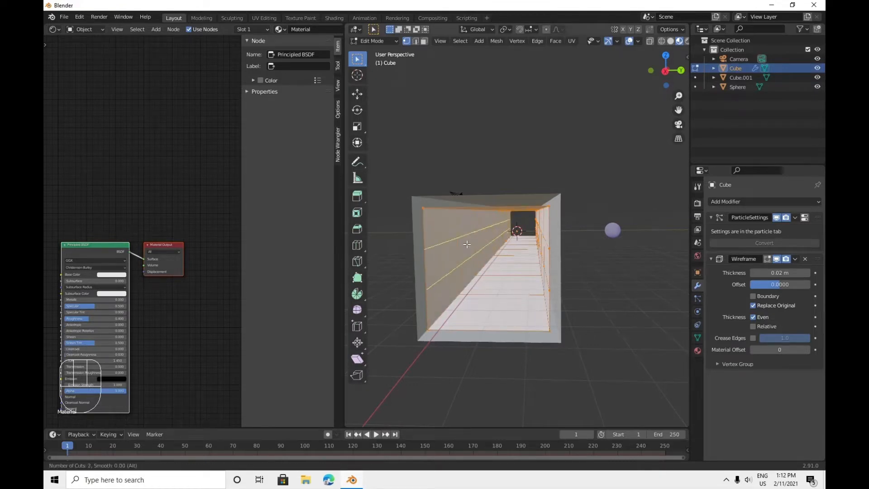
{"action": "left_click", "coordinate": [466, 244]}
{"action": "left_click", "coordinate": [463, 241]}
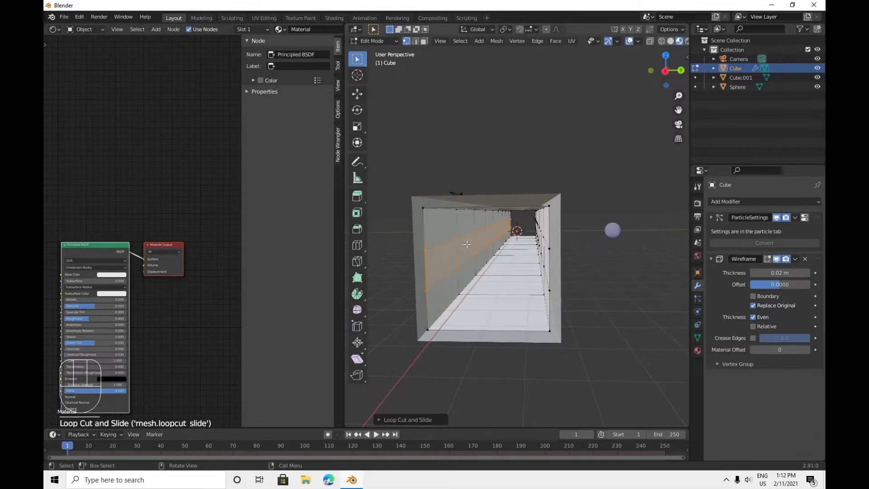
{"action": "key", "text": "Tab"}
{"action": "middle_click_drag", "start_coordinate": [463, 241], "coordinate": [541, 248]}
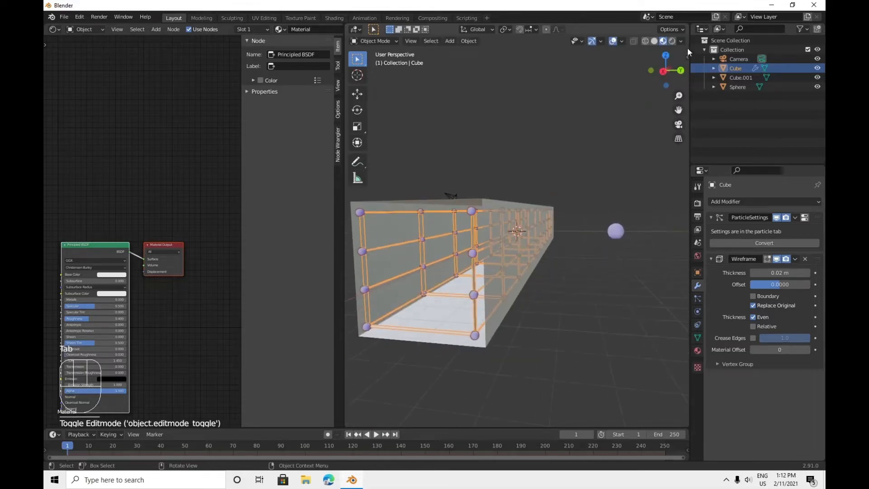
Switch the viewport to rendered shading and select the inner wireframe tunnel.
{"action": "left_click", "coordinate": [669, 42]}
{"action": "middle_click_drag", "start_coordinate": [557, 179], "coordinate": [587, 172]}
{"action": "scroll", "coordinate": [588, 173], "scroll_direction": "down", "scroll_amount": 5}
{"action": "left_click", "coordinate": [612, 266]}
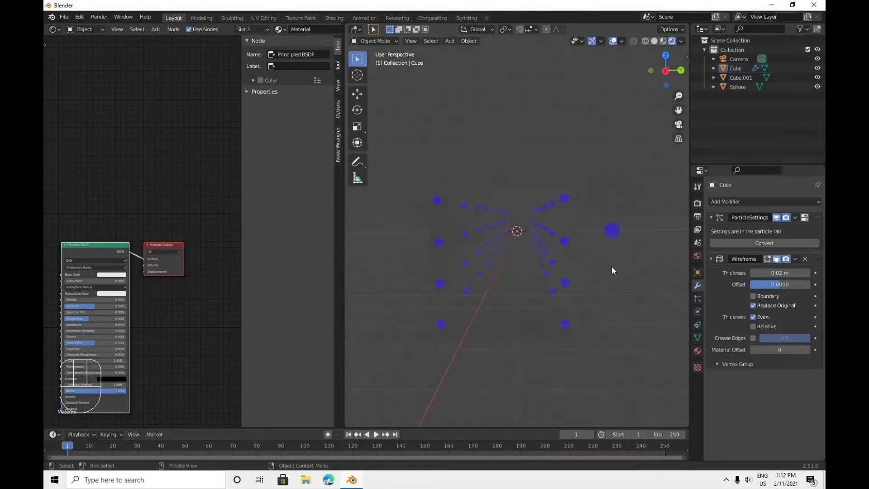
{"action": "left_click", "coordinate": [569, 250]}
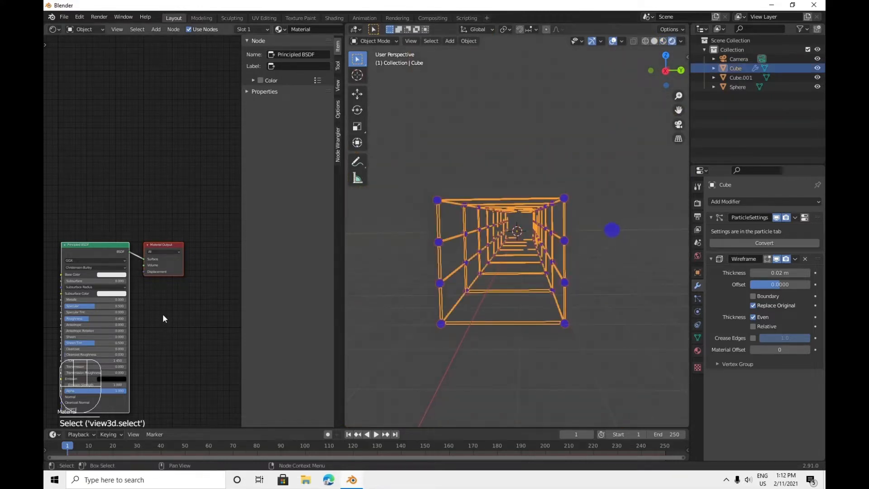
Select the sphere beside the tunnel and set its Emission shader's strength to 5.
{"action": "left_click", "coordinate": [610, 231]}
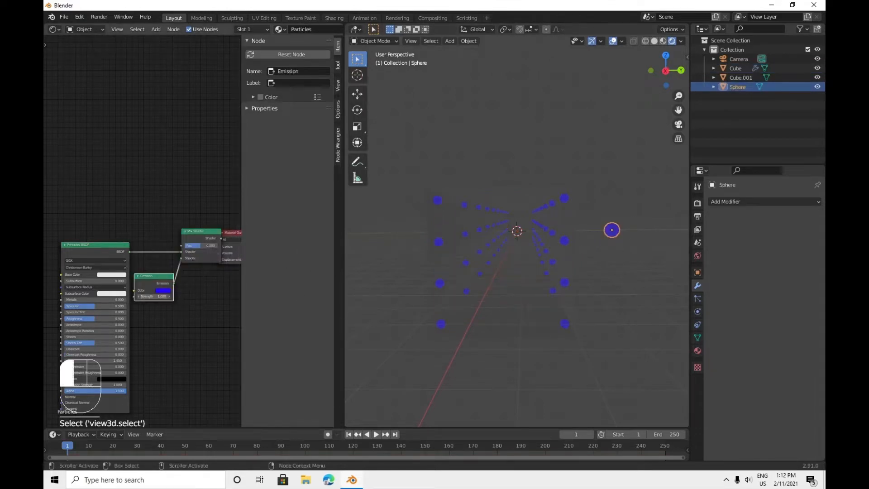
{"action": "key", "text": "Return"}
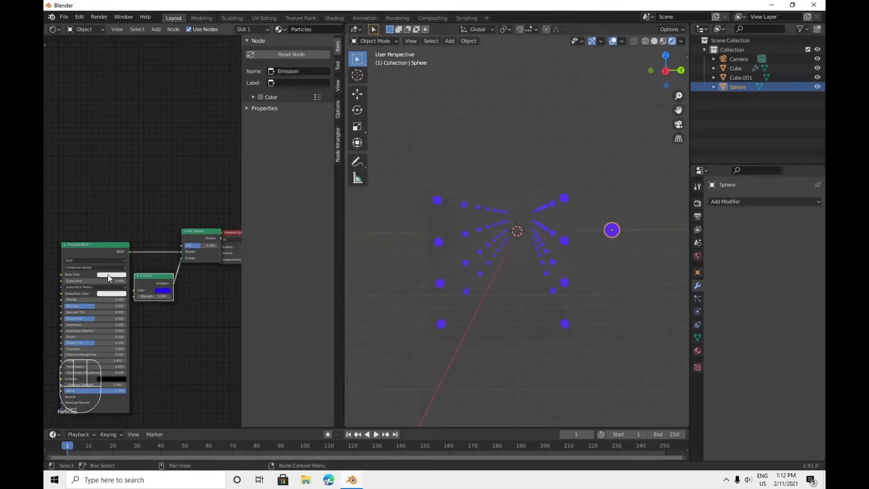
{"action": "key", "text": "shift+a"}
{"action": "type", "text": "col"}
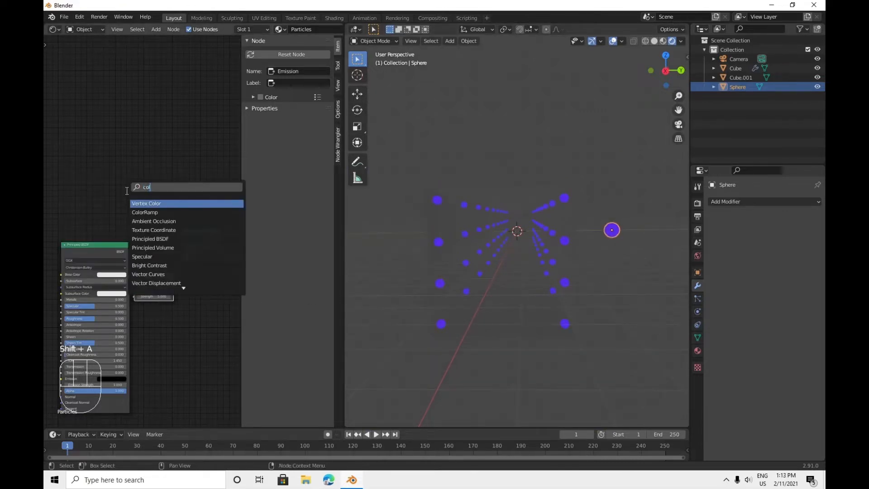
{"action": "key", "text": "Return"}
{"action": "right_click", "coordinate": [138, 193]}
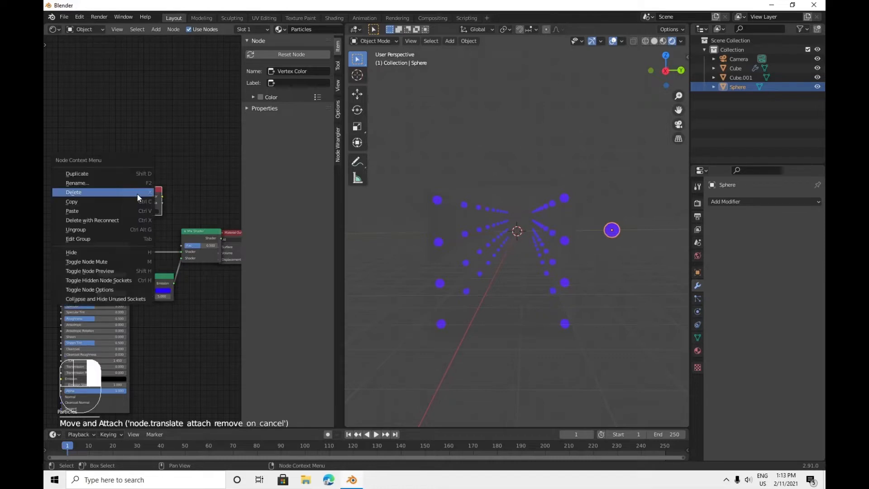
{"action": "left_click", "coordinate": [121, 193]}
Add a ColorRamp node to the Particles material and connect its Color output to the Mix Shader's Fac input.
{"action": "key", "text": "shift+a"}
{"action": "type", "text": "col"}
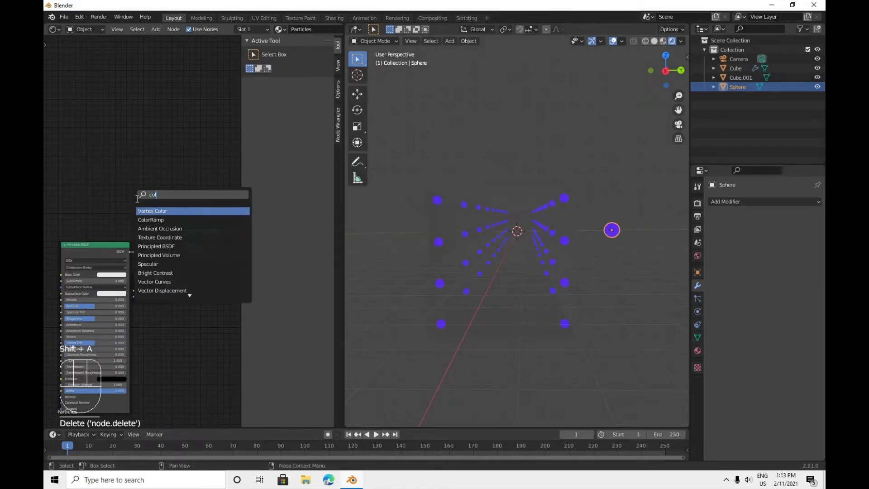
{"action": "key", "text": "Down"}
{"action": "key", "text": "Return"}
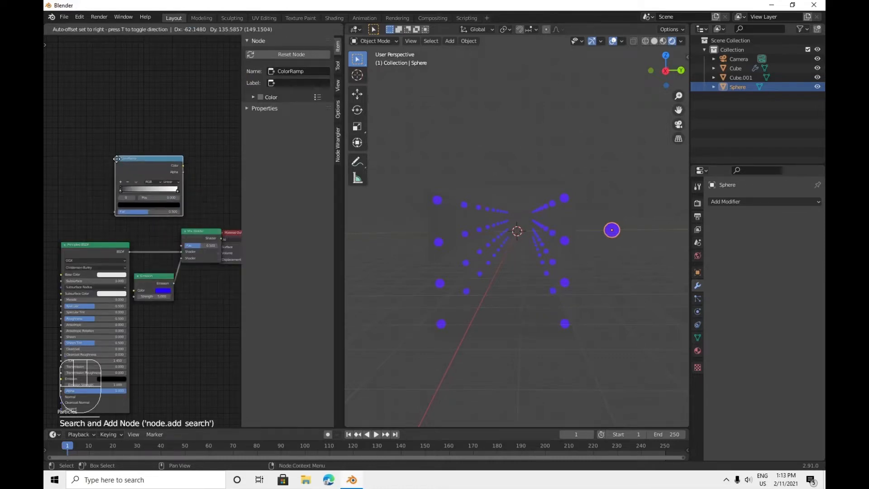
{"action": "left_click", "coordinate": [143, 169]}
{"action": "left_click_drag", "start_coordinate": [157, 167], "coordinate": [168, 199]}
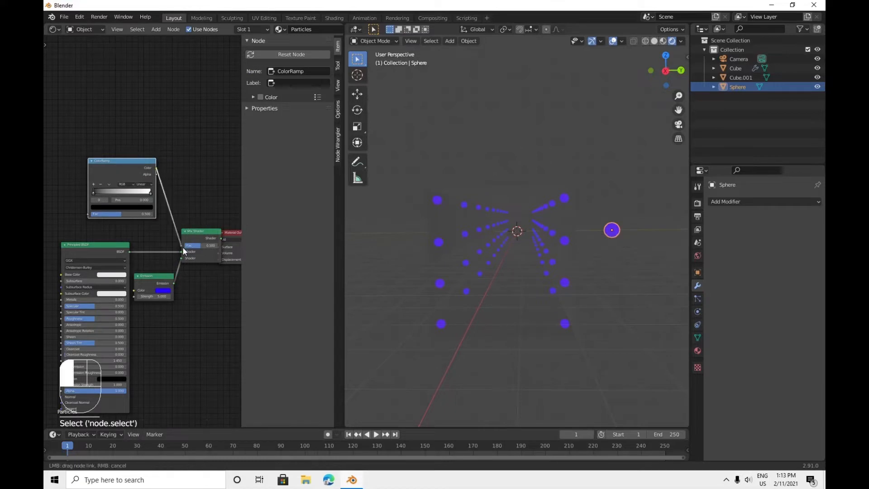
{"action": "left_click_drag", "start_coordinate": [183, 251], "coordinate": [183, 252]}
Add a Noise Texture node before the ColorRamp and connect its Color output to the ramp's Fac input.
{"action": "middle_click_drag", "start_coordinate": [61, 178], "coordinate": [166, 227]}
{"action": "key", "text": "shift+a"}
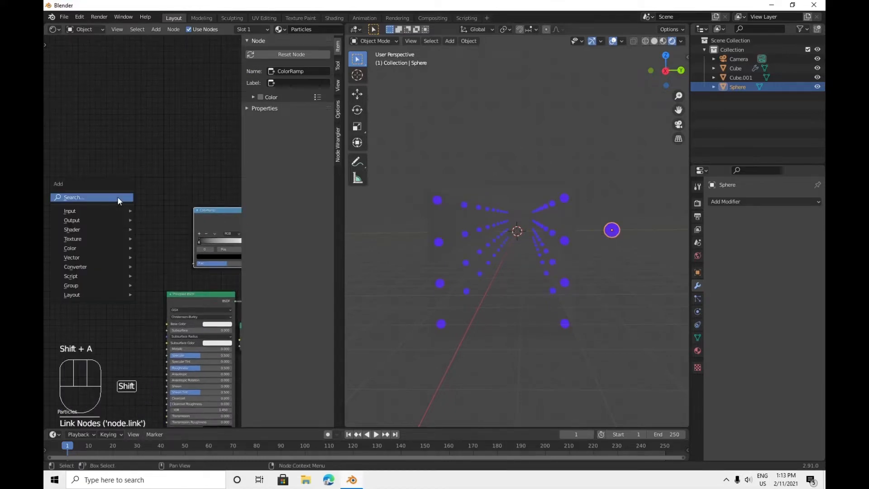
{"action": "left_click", "coordinate": [118, 197]}
{"action": "type", "text": "nop"}
{"action": "key", "text": "BackSpace"}
{"action": "key", "text": "BackSpace"}
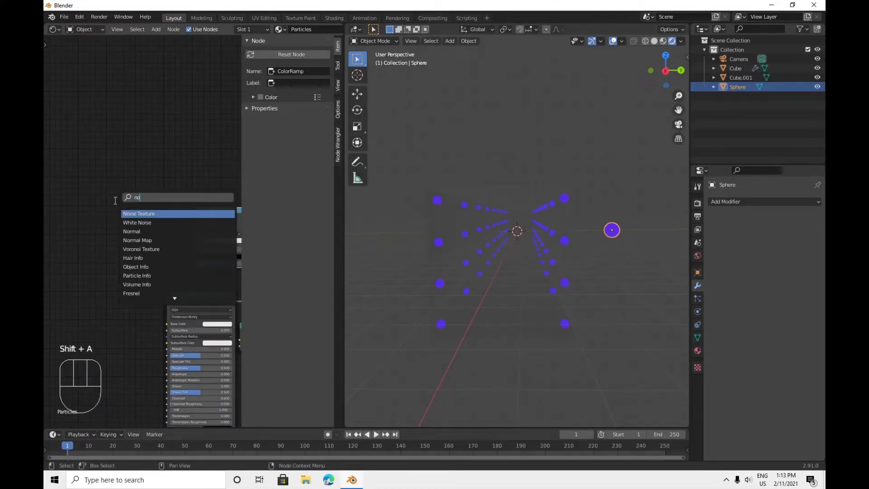
{"action": "key", "text": "Return"}
{"action": "left_click", "coordinate": [122, 219]}
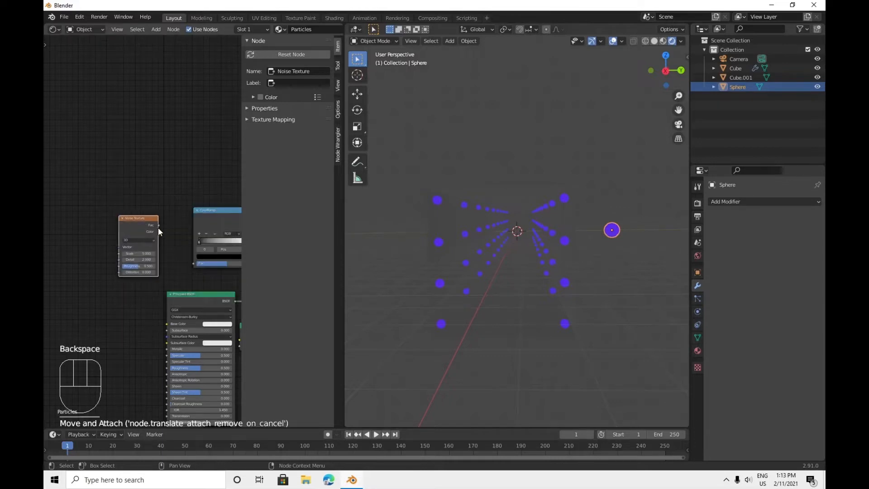
{"action": "left_click_drag", "start_coordinate": [159, 230], "coordinate": [196, 263]}
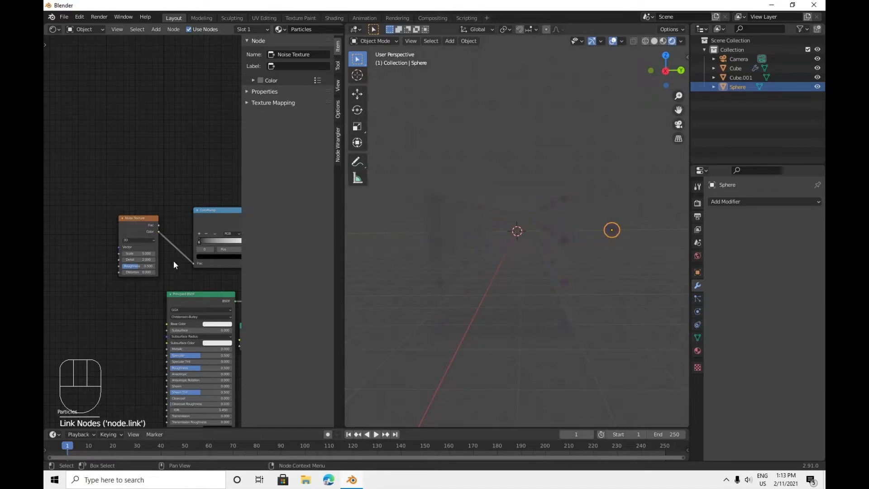
Add a Mapping node before the Noise Texture and connect its Vector output to the texture's Vector input.
{"action": "middle_click_drag", "start_coordinate": [174, 261], "coordinate": [211, 265], "text": "shift"}
{"action": "key", "text": "shift+a"}
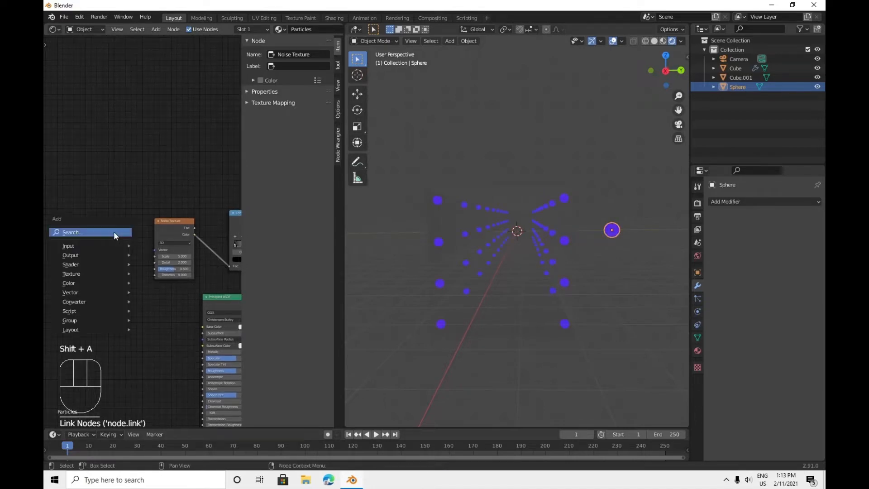
{"action": "left_click", "coordinate": [113, 232]}
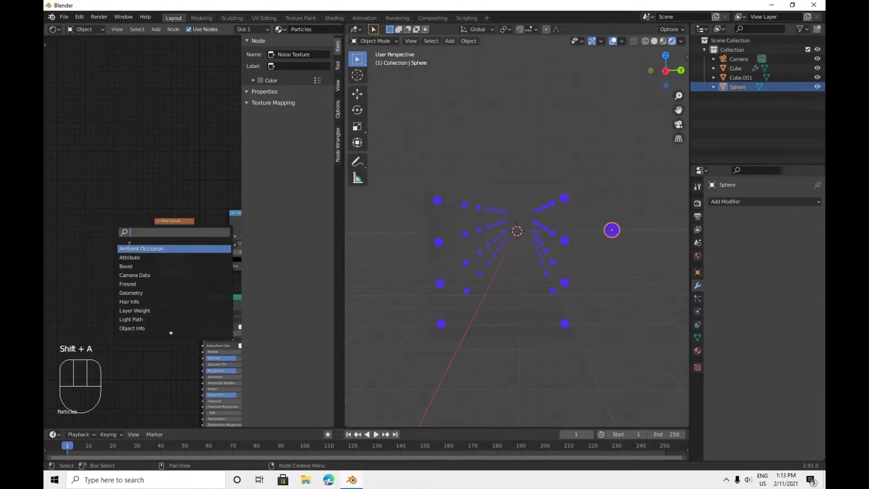
{"action": "type", "text": "mpl"}
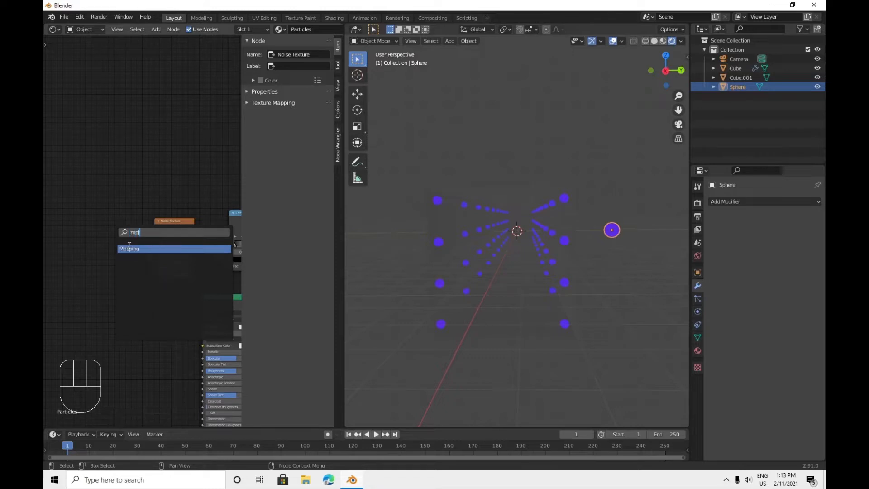
{"action": "left_click", "coordinate": [129, 246]}
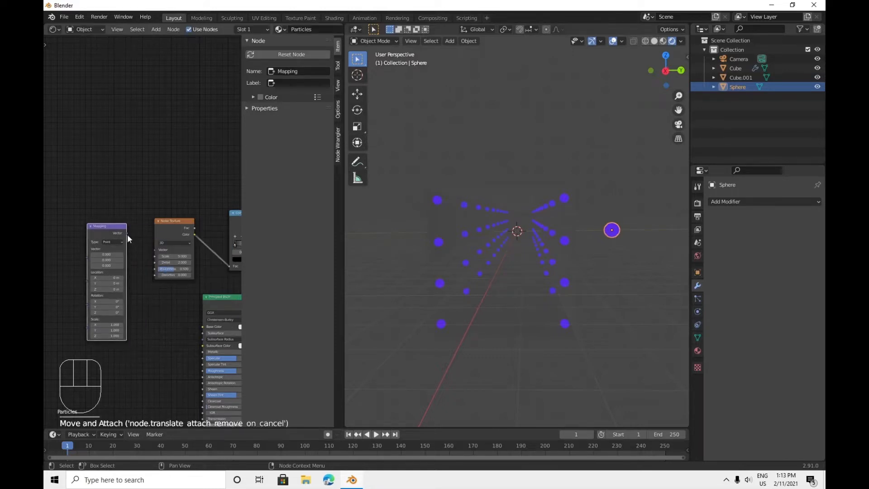
{"action": "left_click", "coordinate": [127, 235]}
{"action": "left_click_drag", "start_coordinate": [127, 233], "coordinate": [155, 251]}
Add an Object Info node before the Mapping node and connect its Random output to the Mapping's Vector input.
{"action": "middle_click_drag", "start_coordinate": [163, 293], "coordinate": [204, 292], "text": "shift"}
{"action": "key", "text": "shift+a"}
{"action": "left_click", "coordinate": [85, 265]}
{"action": "type", "text": "ob"}
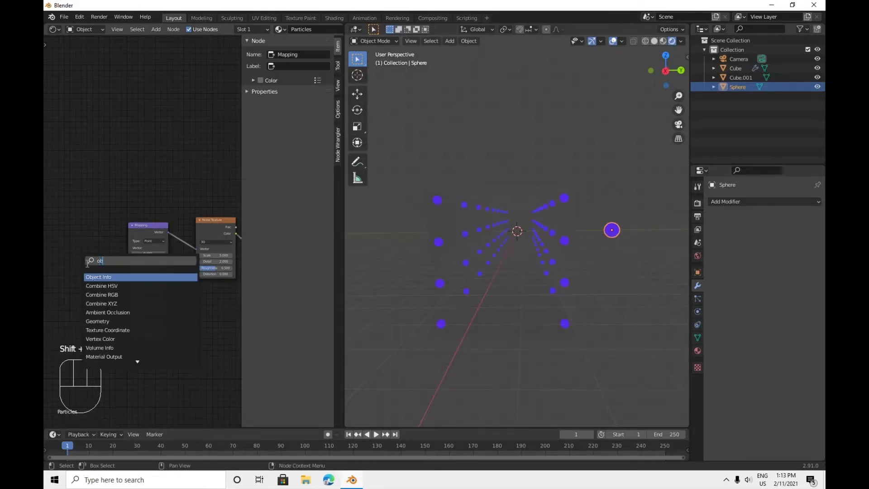
{"action": "key", "text": "Return"}
{"action": "left_click", "coordinate": [61, 253]}
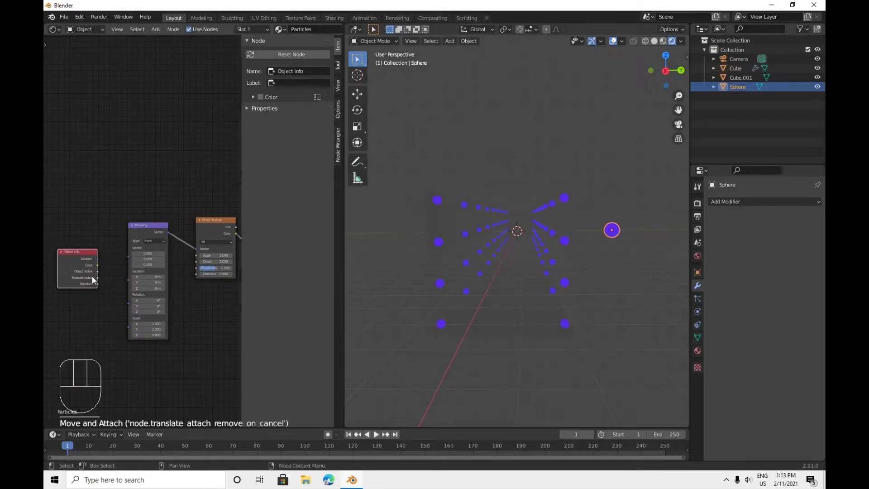
{"action": "left_click_drag", "start_coordinate": [98, 284], "coordinate": [128, 256]}
Set the ColorRamp's interpolation to Constant and move its white stop to position 0.509.
{"action": "middle_click_drag", "start_coordinate": [205, 329], "coordinate": [56, 339], "text": "shift"}
{"action": "scroll", "coordinate": [140, 223], "scroll_direction": "down", "scroll_amount": 1}
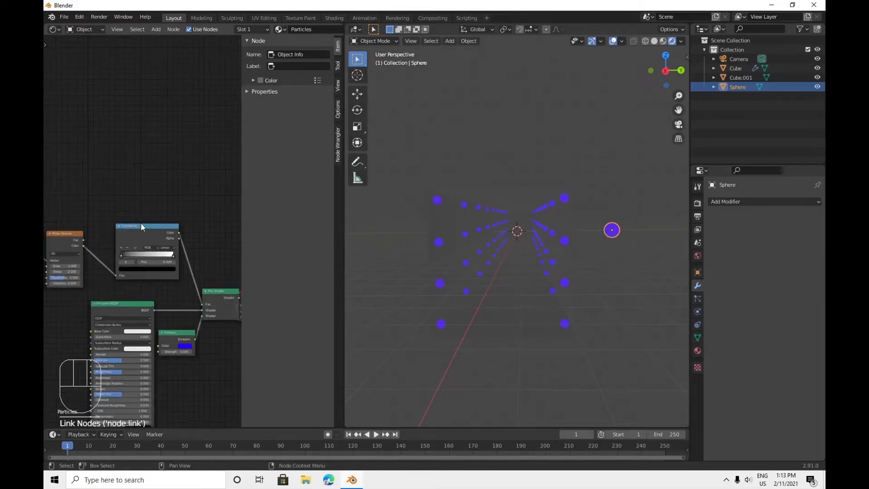
{"action": "middle_click_drag", "start_coordinate": [192, 286], "coordinate": [123, 268], "text": "shift"}
{"action": "scroll", "coordinate": [175, 246], "scroll_direction": "up", "scroll_amount": 2}
{"action": "left_click", "coordinate": [144, 202]}
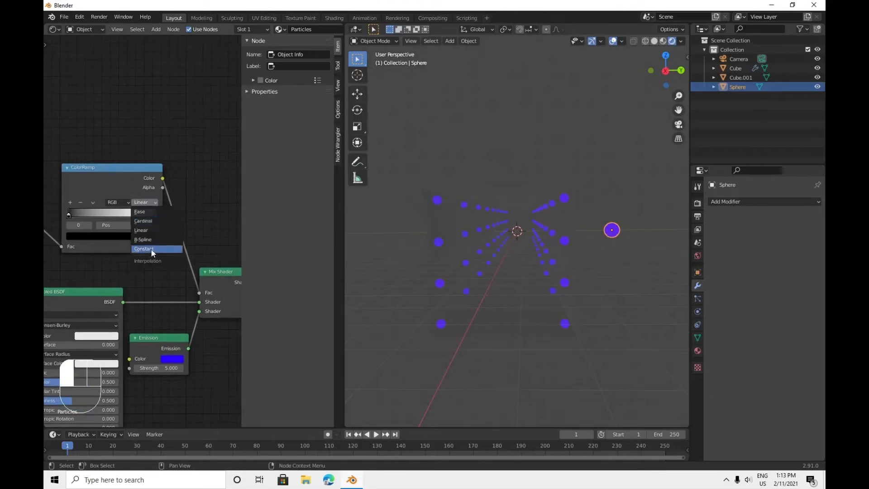
{"action": "left_click", "coordinate": [150, 248]}
{"action": "left_click_drag", "start_coordinate": [155, 216], "coordinate": [143, 215]}
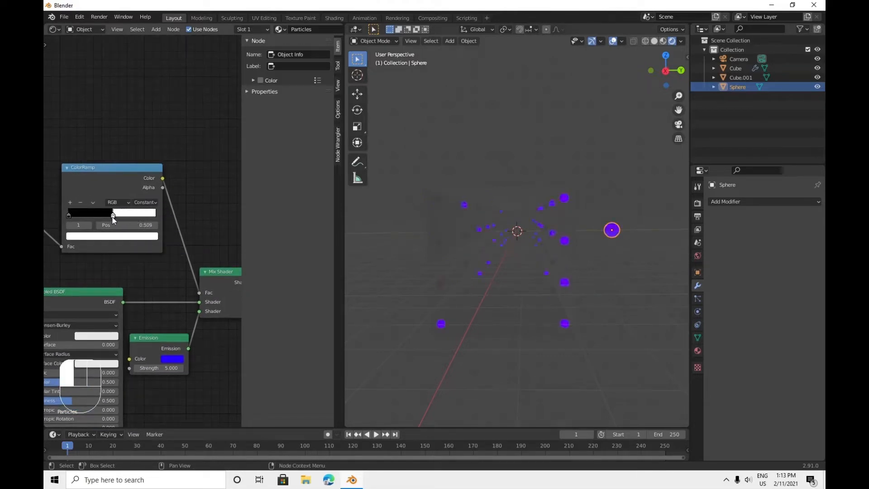
Snap the 3D cursor to the selected sphere beside the tunnel.
{"action": "scroll", "coordinate": [529, 312], "scroll_direction": "down", "scroll_amount": 5}
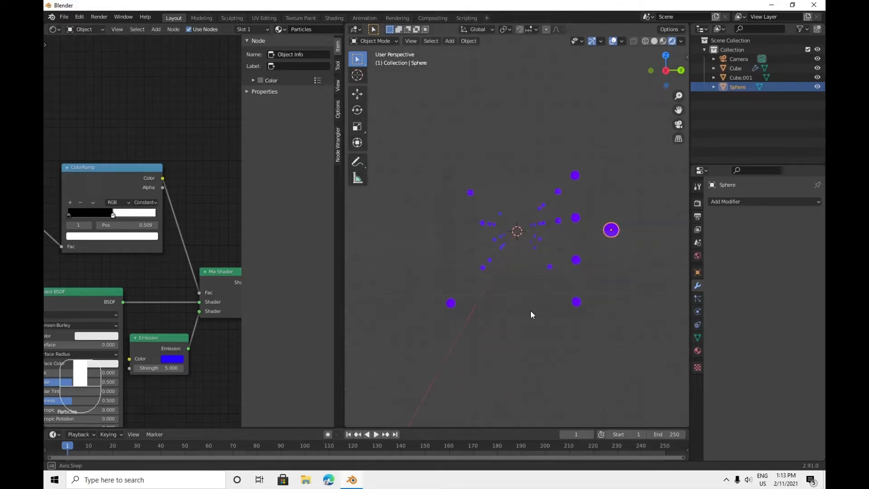
{"action": "scroll", "coordinate": [522, 307], "scroll_direction": "up", "scroll_amount": 8}
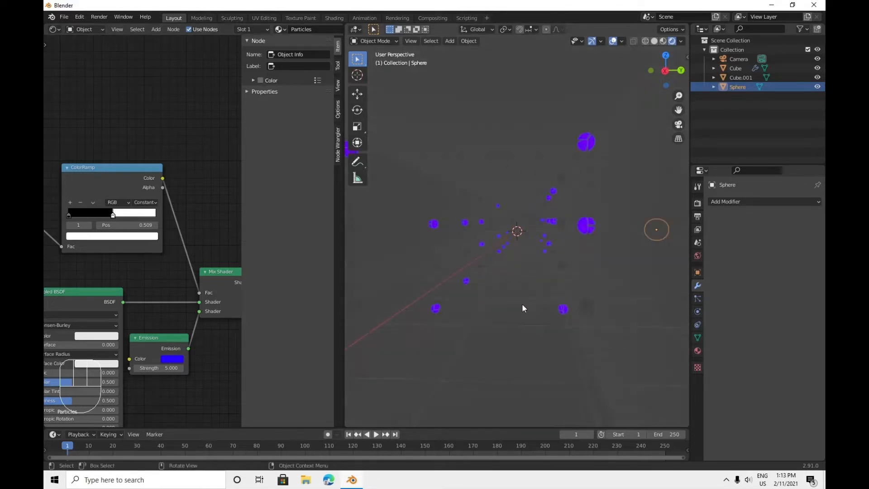
{"action": "scroll", "coordinate": [522, 307], "scroll_direction": "down", "scroll_amount": 4}
{"action": "scroll", "coordinate": [523, 304], "scroll_direction": "down", "scroll_amount": 2}
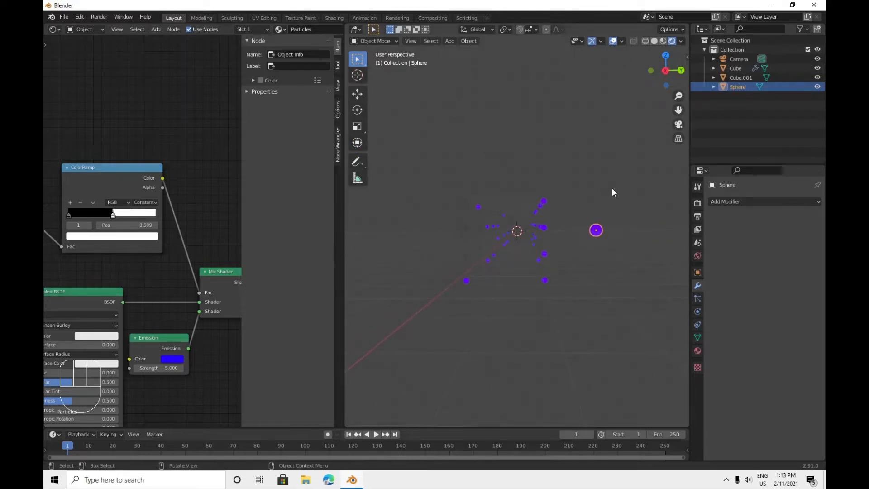
{"action": "key", "text": "shift+s"}
{"action": "left_click", "coordinate": [657, 256]}
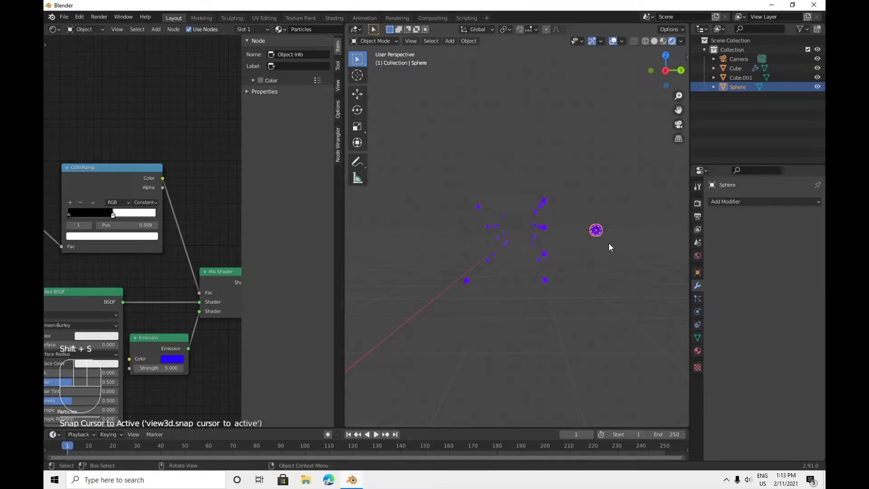
Add a point light at the 3D cursor and move it along the Y axis into the middle of the tunnel.
{"action": "key", "text": "shift+a"}
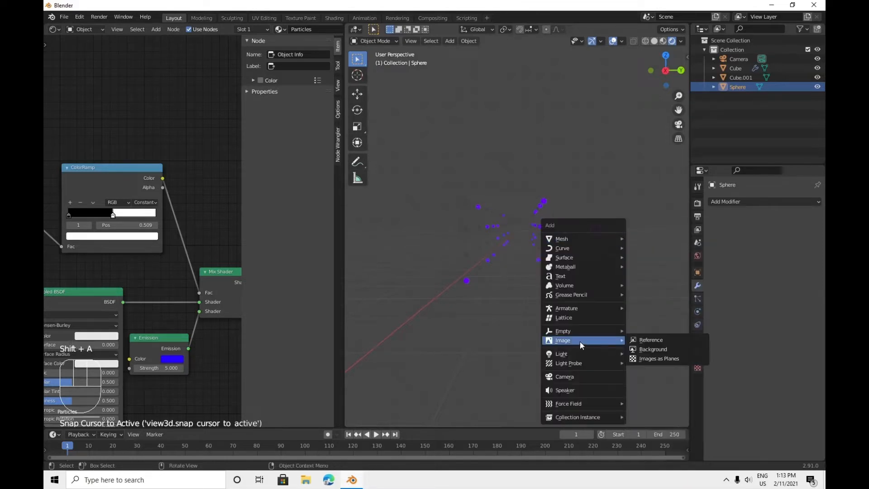
{"action": "mouse_move", "coordinate": [577, 354]}
{"action": "left_click", "coordinate": [648, 353]}
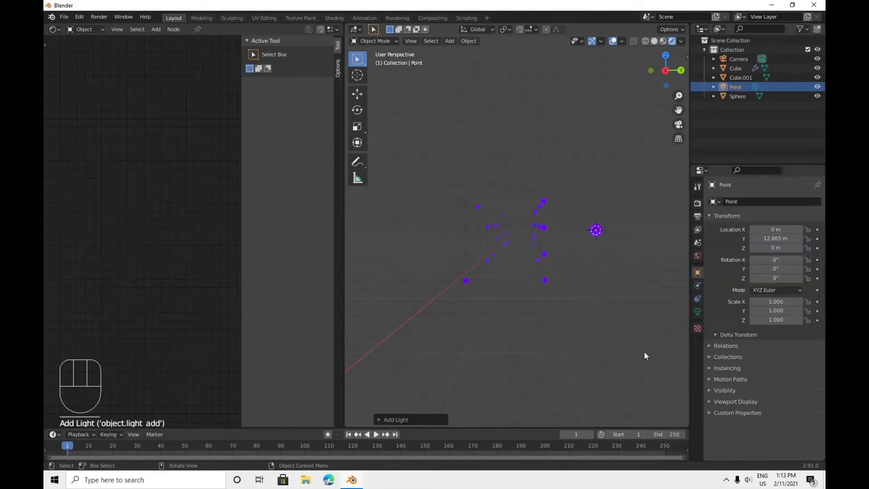
{"action": "key", "text": "g"}
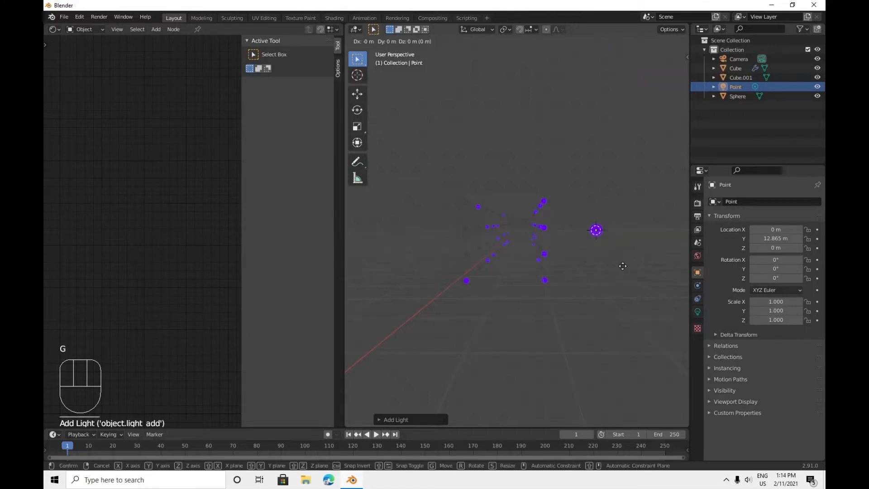
{"action": "key", "text": "y"}
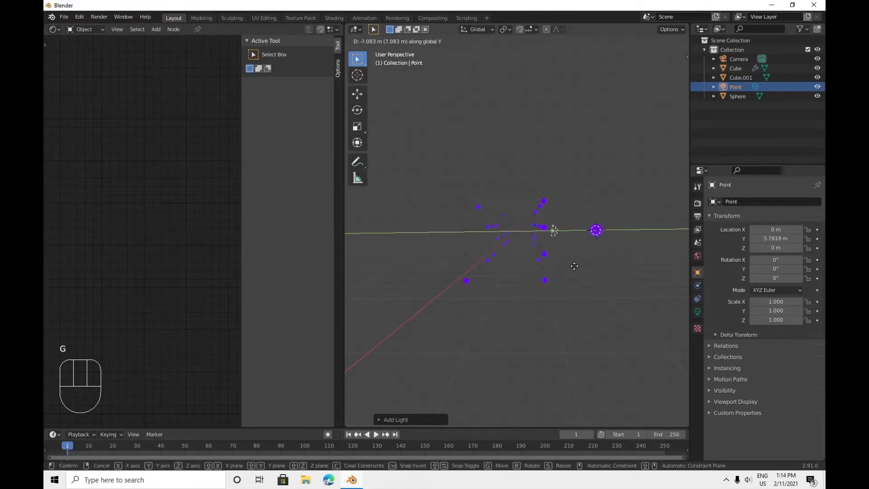
{"action": "left_click", "coordinate": [541, 262]}
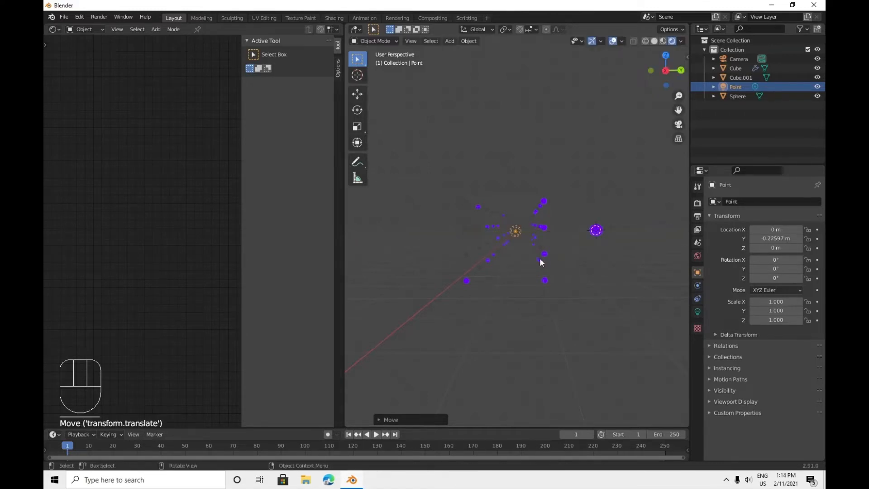
Set the point light's power to 1000 W.
{"action": "left_click", "coordinate": [697, 311]}
{"action": "scroll", "coordinate": [580, 290], "scroll_direction": "up", "scroll_amount": 2}
{"action": "mouse_move", "coordinate": [780, 263]}
{"action": "left_mouse_down"}
{"action": "mouse_move", "coordinate": [810, 262]}
{"action": "mouse_move", "coordinate": [780, 263]}
{"action": "left_mouse_up"}
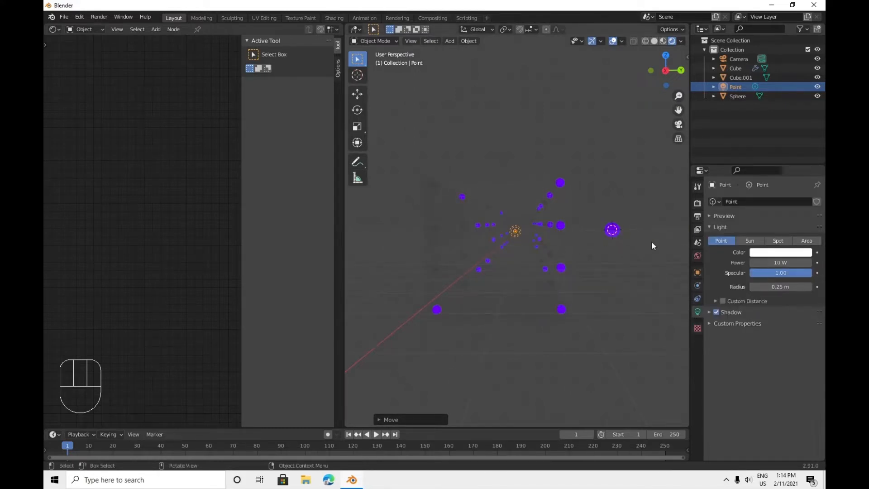
{"action": "left_click", "coordinate": [795, 264]}
{"action": "type", "text": "100"}
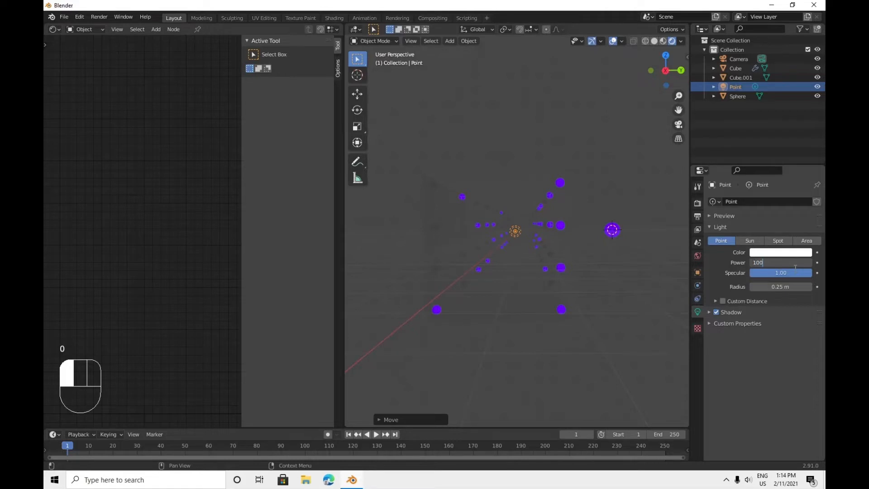
{"action": "type", "text": "0"}
{"action": "key", "text": "Return"}
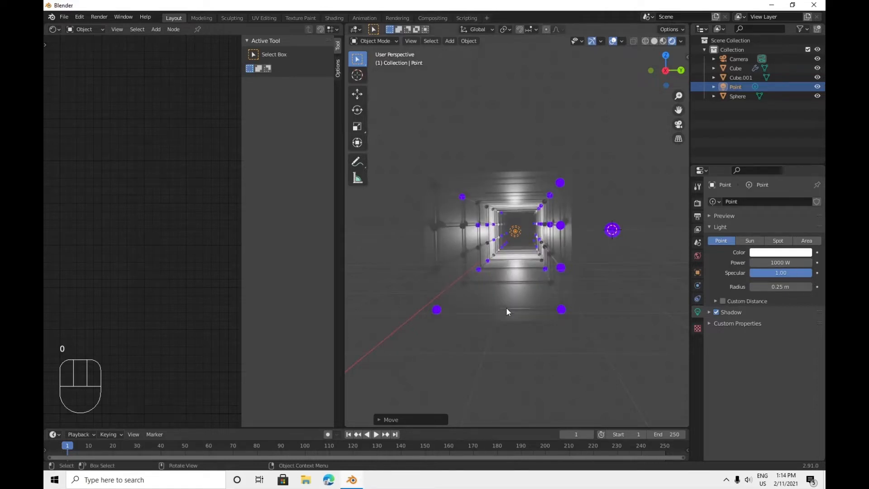
Select the sphere beside the tunnel and darken its Principled BSDF base colour to mid grey.
{"action": "middle_click_drag", "start_coordinate": [506, 308], "coordinate": [482, 290]}
{"action": "middle_click_drag", "start_coordinate": [545, 295], "coordinate": [535, 278]}
{"action": "left_click", "coordinate": [612, 229]}
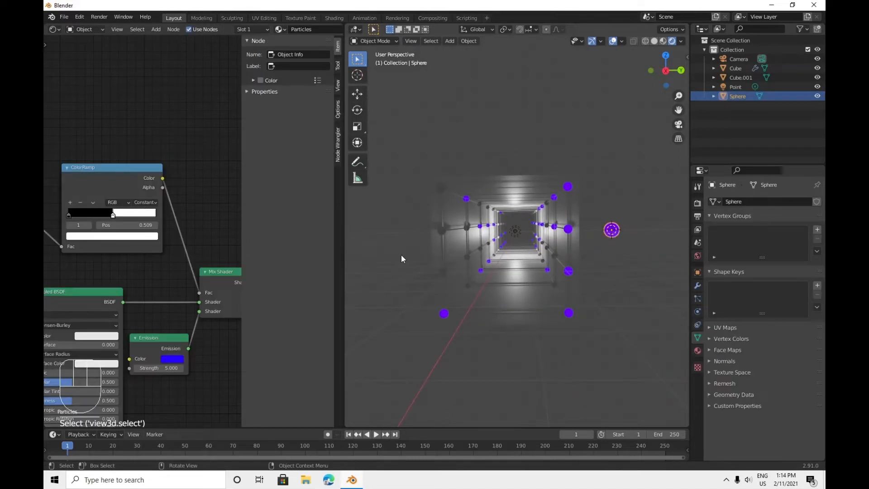
{"action": "middle_click_drag", "start_coordinate": [160, 316], "coordinate": [67, 249]}
{"action": "middle_click_drag", "start_coordinate": [135, 271], "coordinate": [99, 281], "text": "shift"}
{"action": "left_click", "coordinate": [205, 268]}
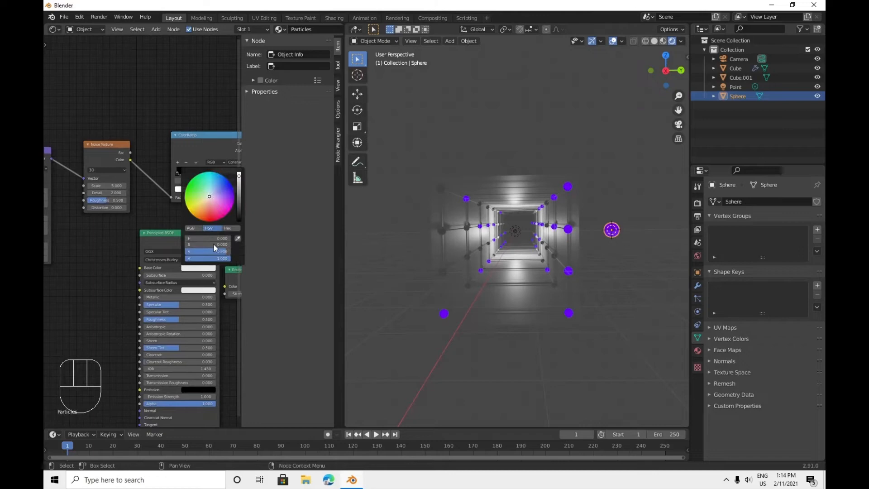
{"action": "left_click", "coordinate": [238, 189]}
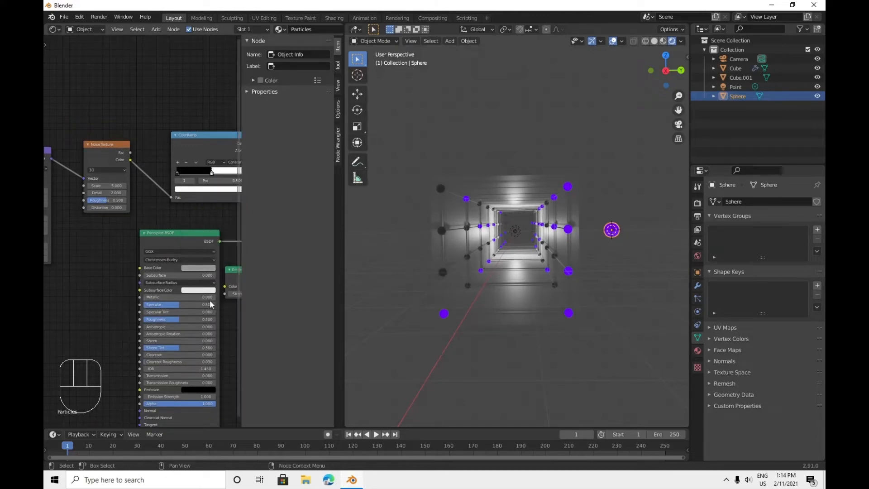
Set the sphere material's Metallic to 1.0 and Roughness to 0.2 in its Principled BSDF.
{"action": "left_click_drag", "start_coordinate": [194, 301], "coordinate": [222, 298]}
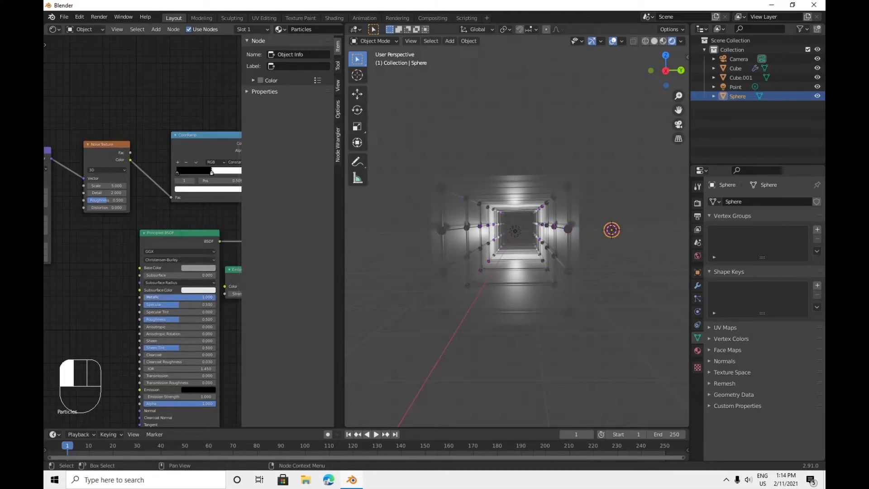
{"action": "left_click", "coordinate": [179, 319]}
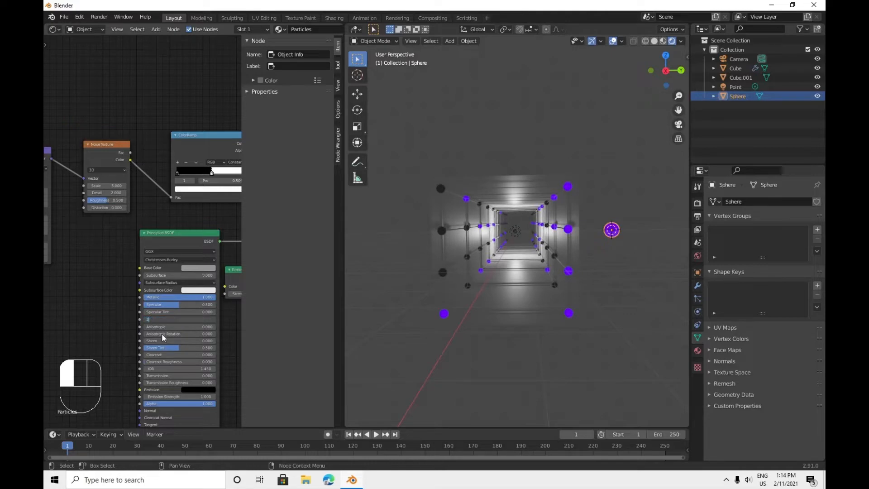
{"action": "type", "text": ".2"}
{"action": "key", "text": "Return"}
Select the inner wireframe tunnel and set its Wireframe modifier to an offset of 1.0 and a thickness of 0.01 m.
{"action": "scroll", "coordinate": [507, 263], "scroll_direction": "up", "scroll_amount": 5}
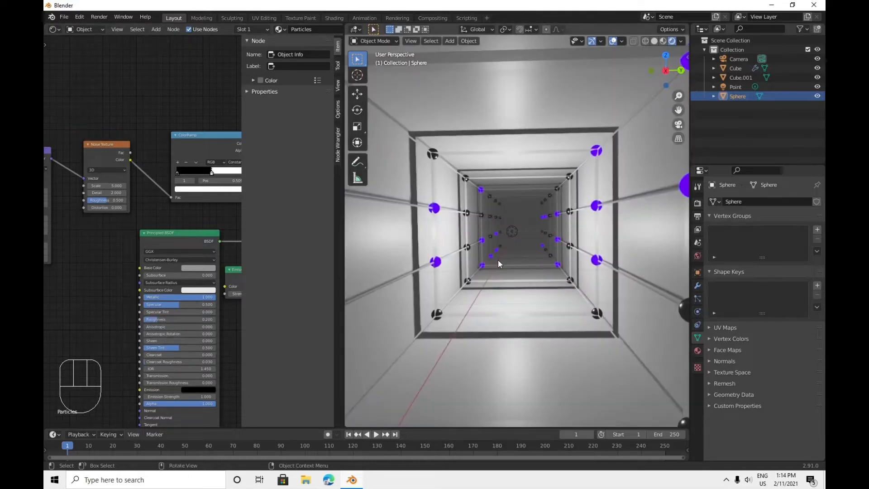
{"action": "scroll", "coordinate": [498, 260], "scroll_direction": "up", "scroll_amount": 6}
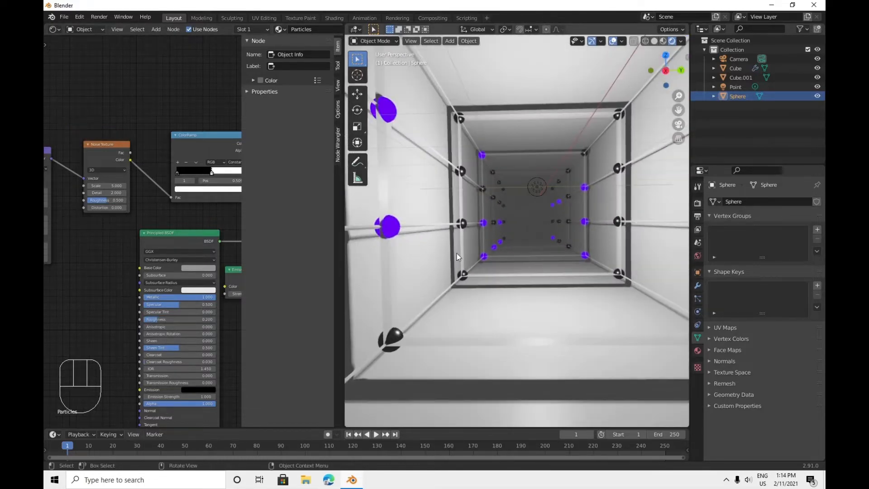
{"action": "left_click", "coordinate": [384, 249]}
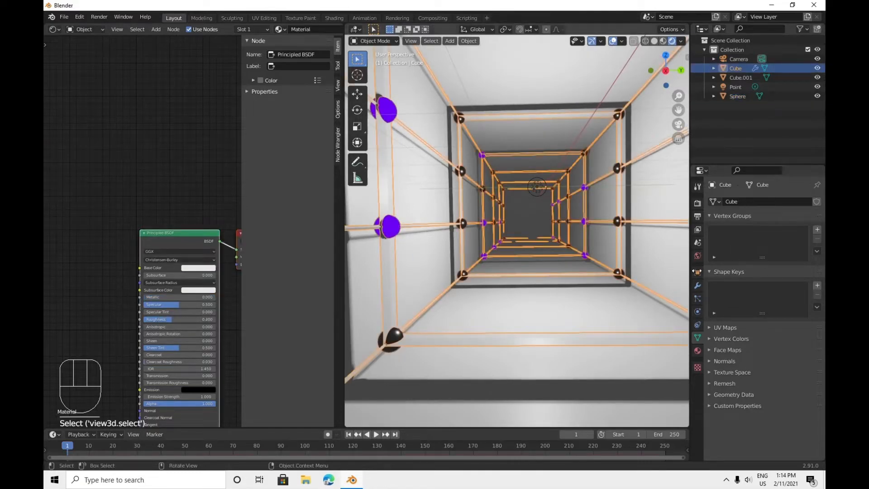
{"action": "left_click", "coordinate": [697, 286]}
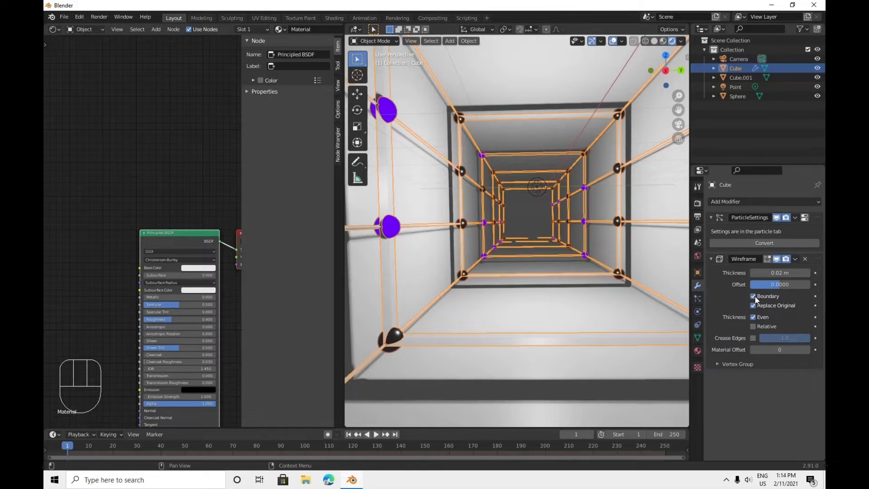
{"action": "mouse_move", "coordinate": [776, 284]}
{"action": "left_mouse_down"}
{"action": "mouse_move", "coordinate": [788, 284]}
{"action": "mouse_move", "coordinate": [751, 285]}
{"action": "mouse_move", "coordinate": [787, 284]}
{"action": "left_mouse_up"}
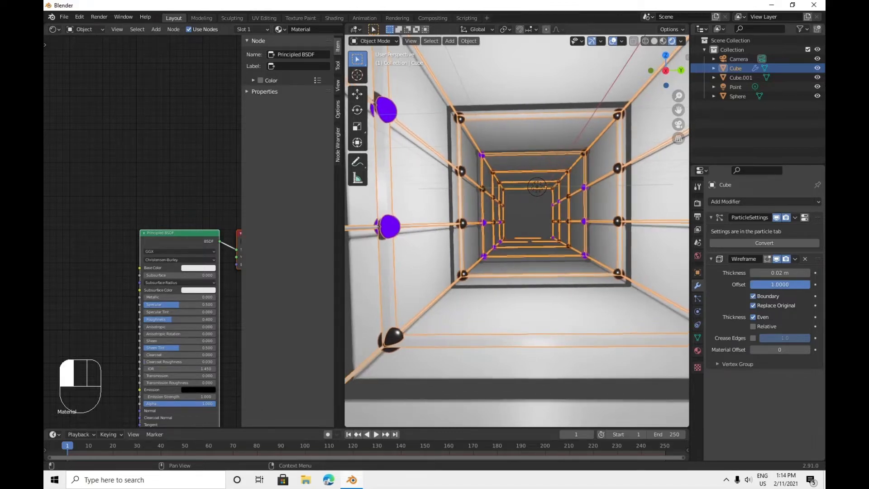
{"action": "left_click", "coordinate": [778, 275]}
{"action": "key", "text": "Return"}
Select the outer tunnel and move its Material Output node farther away from the Principled BSDF node.
{"action": "scroll", "coordinate": [581, 319], "scroll_direction": "down", "scroll_amount": 10}
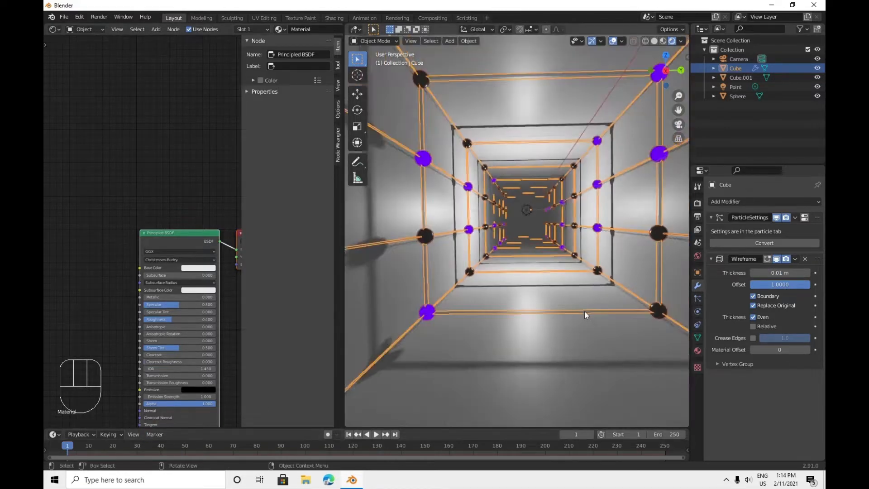
{"action": "scroll", "coordinate": [577, 309], "scroll_direction": "up", "scroll_amount": 5}
{"action": "scroll", "coordinate": [536, 292], "scroll_direction": "down", "scroll_amount": 4}
{"action": "scroll", "coordinate": [511, 286], "scroll_direction": "up", "scroll_amount": 4}
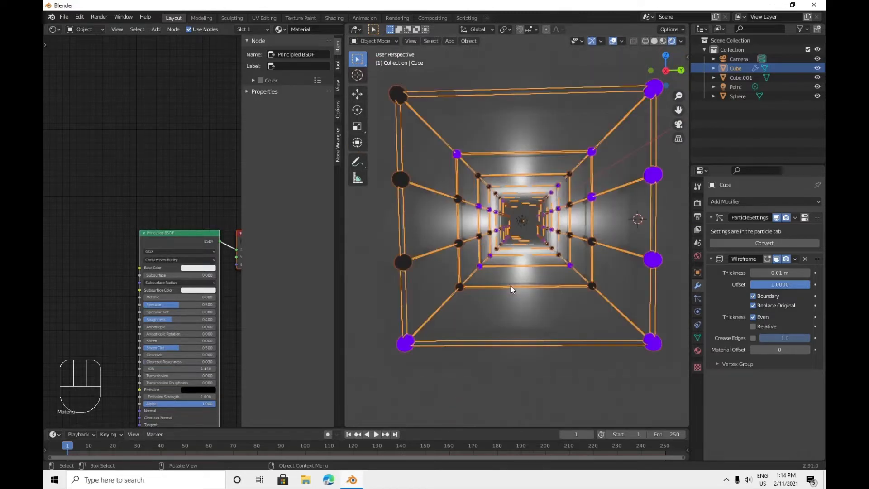
{"action": "left_click", "coordinate": [490, 361]}
{"action": "scroll", "coordinate": [500, 360], "scroll_direction": "down", "scroll_amount": 3}
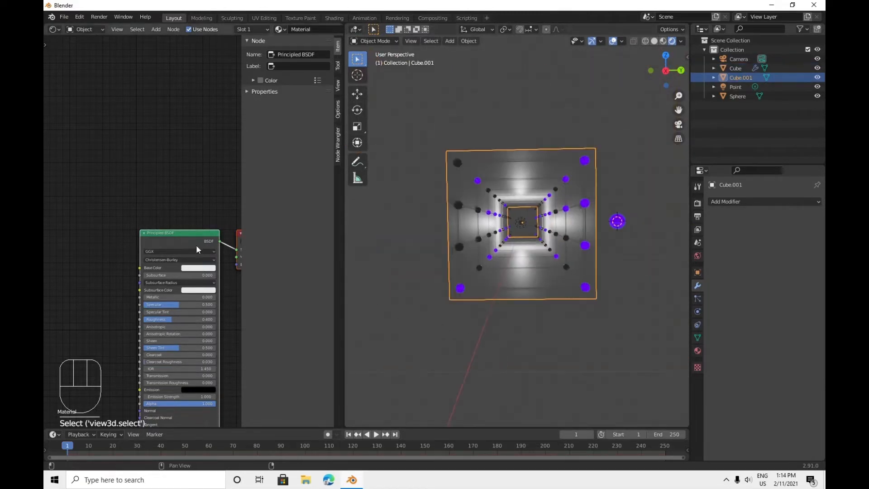
{"action": "scroll", "coordinate": [126, 198], "scroll_direction": "down", "scroll_amount": 1}
{"action": "scroll", "coordinate": [129, 186], "scroll_direction": "down", "scroll_amount": 1}
{"action": "middle_click_drag", "start_coordinate": [136, 191], "coordinate": [68, 192]}
{"action": "scroll", "coordinate": [164, 280], "scroll_direction": "up", "scroll_amount": 4}
{"action": "middle_click_drag", "start_coordinate": [162, 280], "coordinate": [135, 296]}
{"action": "scroll", "coordinate": [139, 289], "scroll_direction": "down", "scroll_amount": 4}
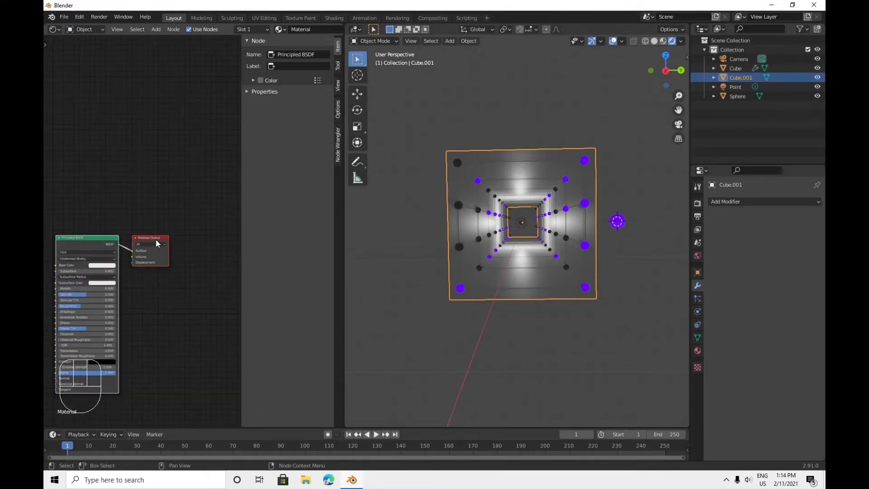
{"action": "left_click", "coordinate": [156, 240]}
{"action": "left_click_drag", "start_coordinate": [143, 238], "coordinate": [212, 209]}
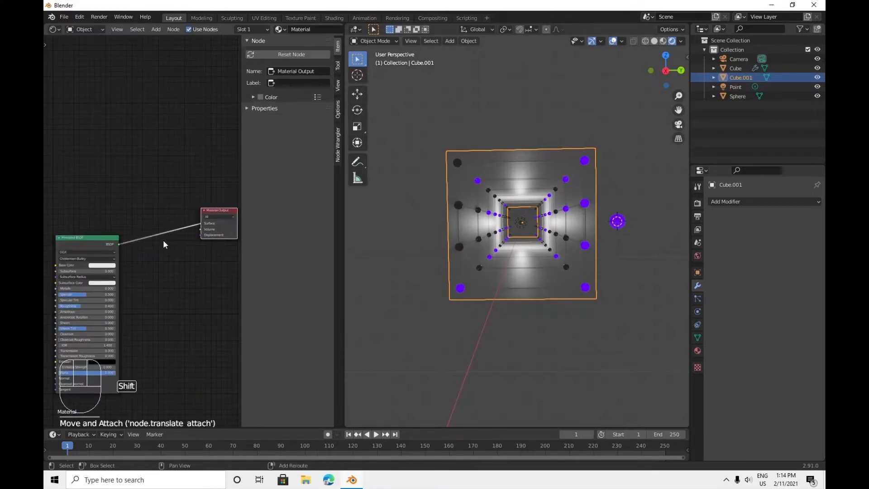
{"action": "key", "text": "shift+a"}
{"action": "middle_click_drag", "start_coordinate": [111, 385], "coordinate": [188, 326]}
{"action": "middle_click_drag", "start_coordinate": [79, 316], "coordinate": [139, 307]}
{"action": "key", "text": "shift+a"}
{"action": "key", "text": "shift+a"}
{"action": "type", "text": "bump"}
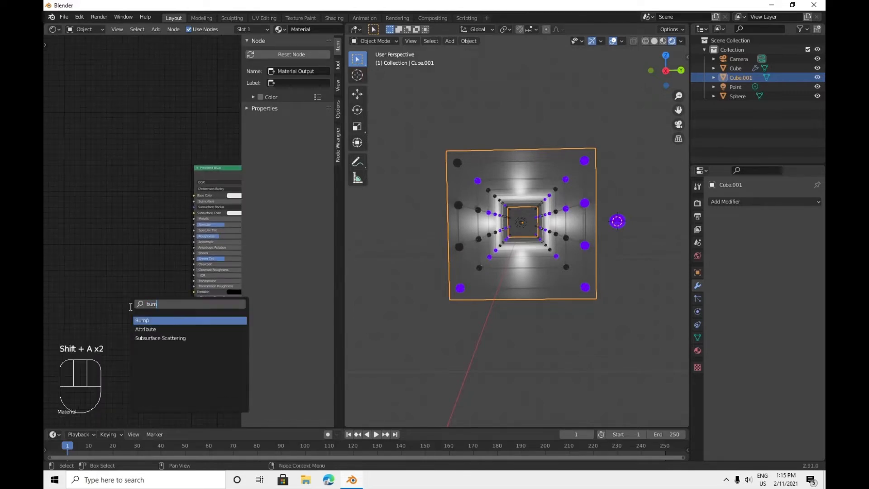
{"action": "key", "text": "Return"}
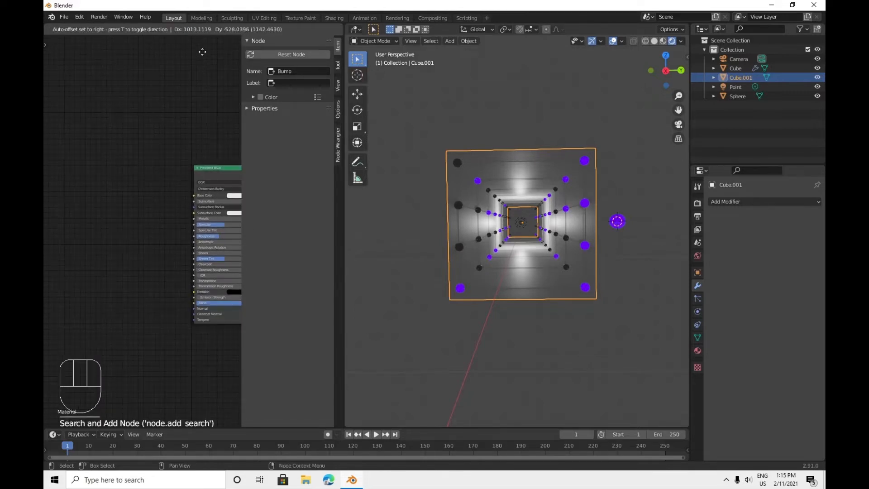
{"action": "left_click", "coordinate": [160, 330]}
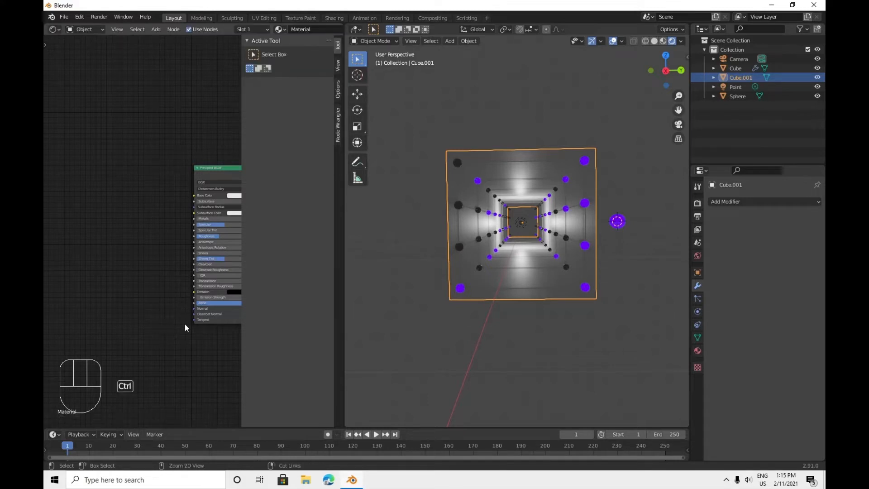
{"action": "key", "text": "ctrl+z"}
Add a Bump node and connect its Normal output to the Normal input of the outer tunnel's Principled BSDF.
{"action": "key", "text": "shift+a"}
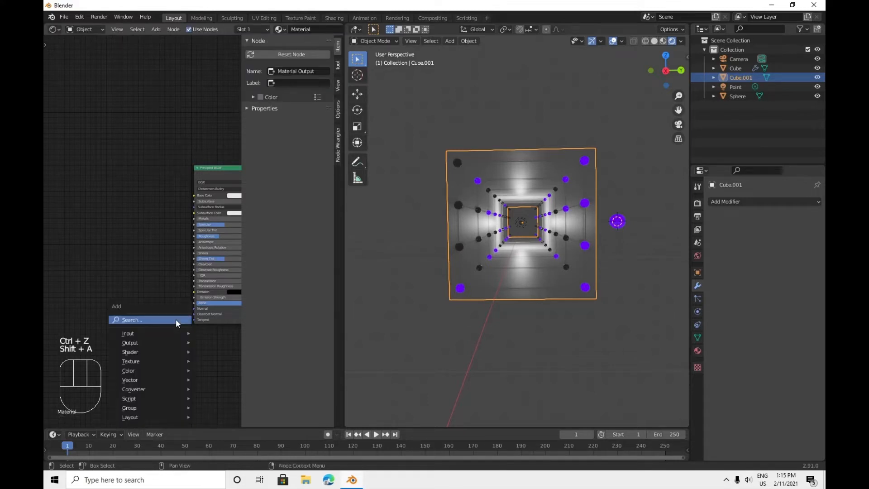
{"action": "type", "text": "bump"}
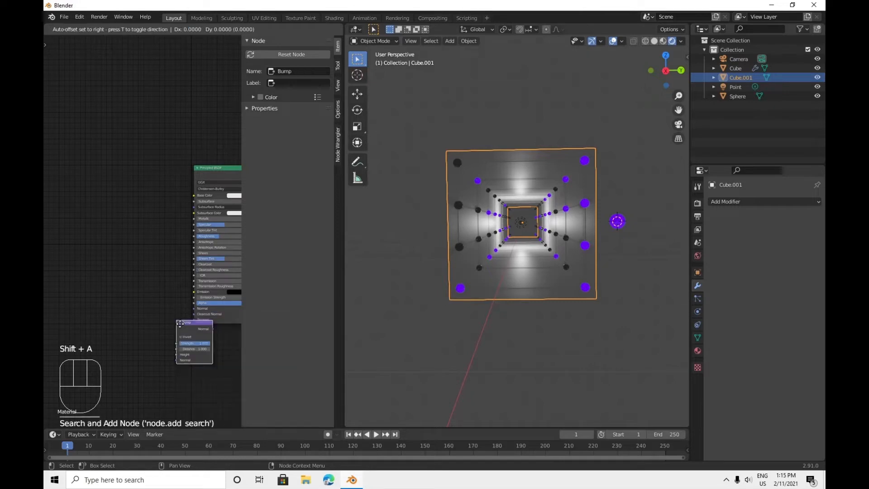
{"action": "key", "text": "Return"}
{"action": "left_click", "coordinate": [124, 314]}
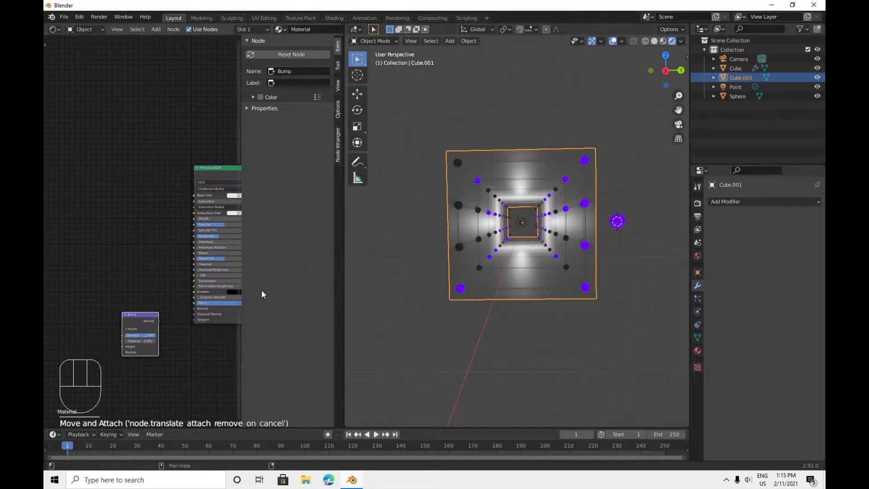
{"action": "scroll", "coordinate": [191, 320], "scroll_direction": "up", "scroll_amount": 1}
{"action": "left_click_drag", "start_coordinate": [161, 339], "coordinate": [202, 322]}
Add a Voronoi Texture node before the Bump node and connect its Color output to the Bump's Height input.
{"action": "middle_click_drag", "start_coordinate": [145, 281], "coordinate": [218, 241], "text": "shift"}
{"action": "key", "text": "shift+a"}
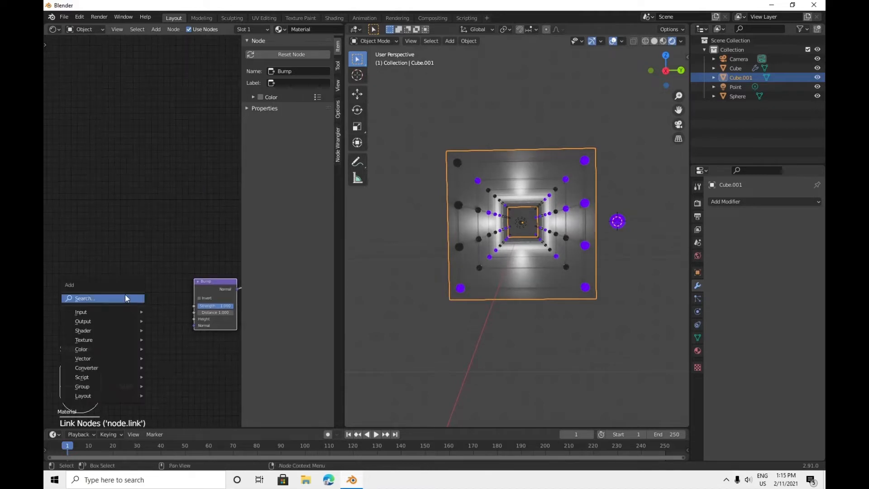
{"action": "type", "text": "vor"}
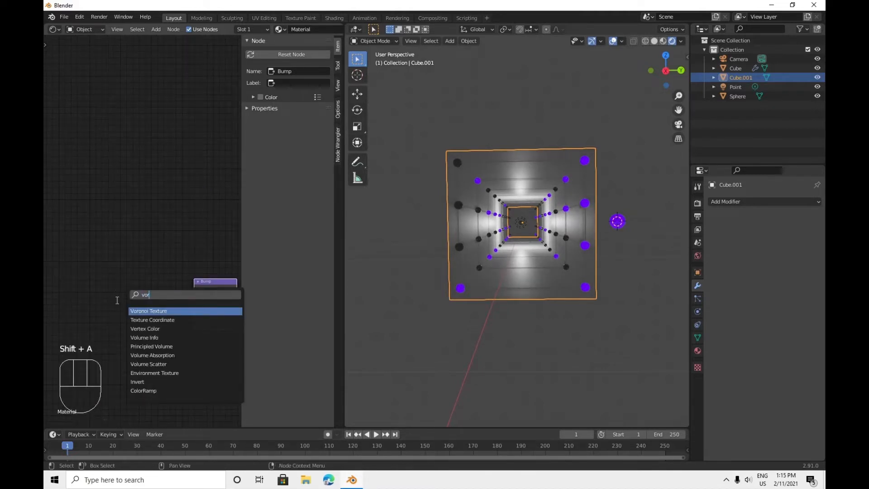
{"action": "key", "text": "Return"}
{"action": "left_click", "coordinate": [117, 300]}
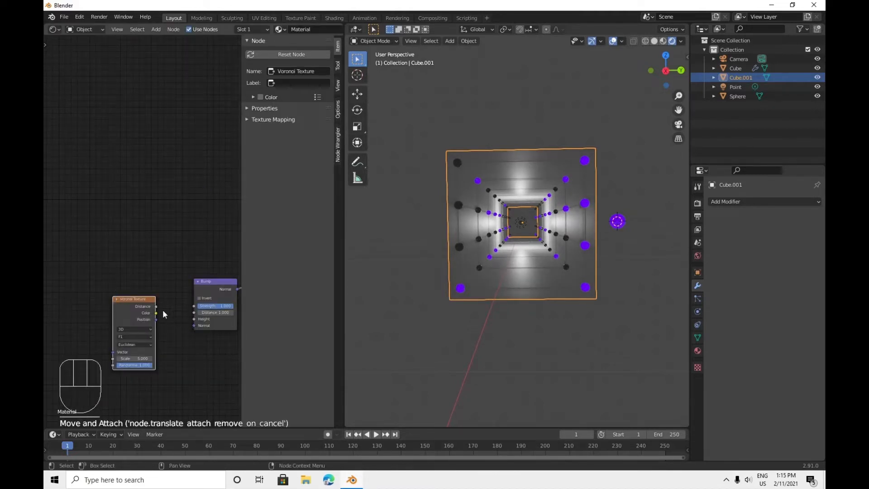
{"action": "left_click_drag", "start_coordinate": [157, 314], "coordinate": [196, 322]}
Add a ColorRamp node above the Bump node and connect its Color output to the Principled BSDF's Roughness.
{"action": "middle_click_drag", "start_coordinate": [190, 347], "coordinate": [170, 349], "text": "shift"}
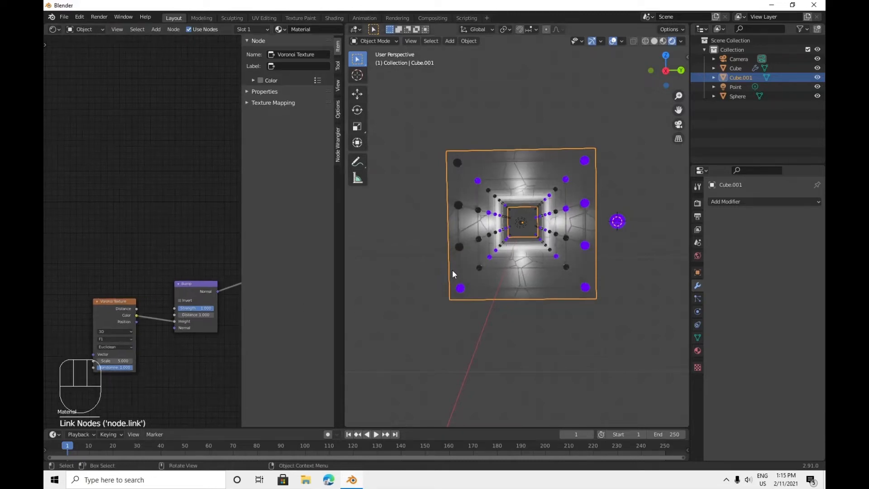
{"action": "scroll", "coordinate": [500, 291], "scroll_direction": "up", "scroll_amount": 3}
{"action": "mouse_move", "coordinate": [500, 292]}
{"action": "middle_mouse_down"}
{"action": "mouse_move", "coordinate": [491, 295]}
{"action": "mouse_move", "coordinate": [497, 315]}
{"action": "mouse_move", "coordinate": [500, 286]}
{"action": "mouse_move", "coordinate": [516, 294]}
{"action": "mouse_move", "coordinate": [499, 293]}
{"action": "mouse_move", "coordinate": [506, 283]}
{"action": "middle_mouse_up"}
{"action": "scroll", "coordinate": [494, 297], "scroll_direction": "up", "scroll_amount": 3}
{"action": "middle_click_drag", "start_coordinate": [200, 247], "coordinate": [174, 261]}
{"action": "scroll", "coordinate": [91, 290], "scroll_direction": "down", "scroll_amount": 1}
{"action": "key", "text": "shift+a"}
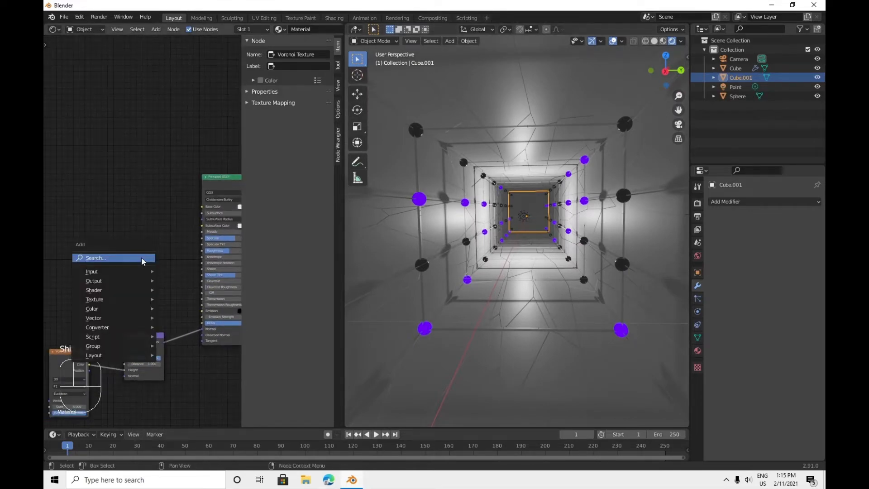
{"action": "left_click", "coordinate": [142, 257]}
{"action": "type", "text": "color ramp"}
{"action": "key", "text": "Return"}
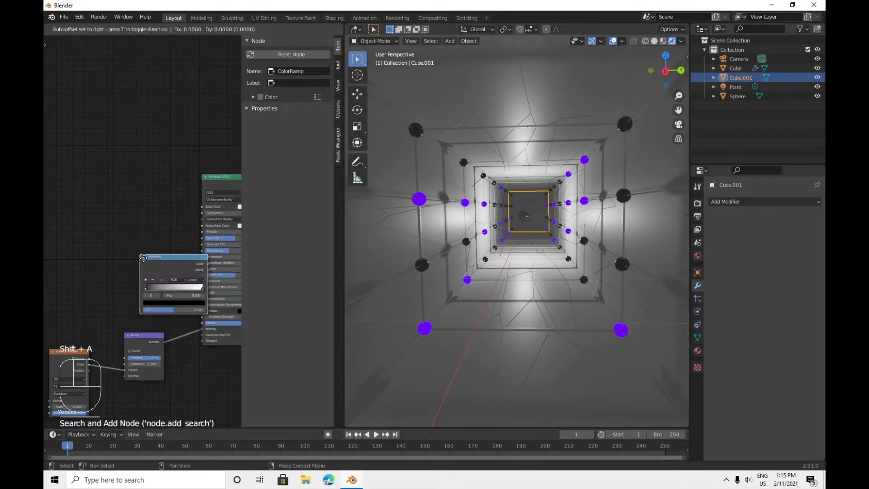
{"action": "left_click", "coordinate": [120, 244]}
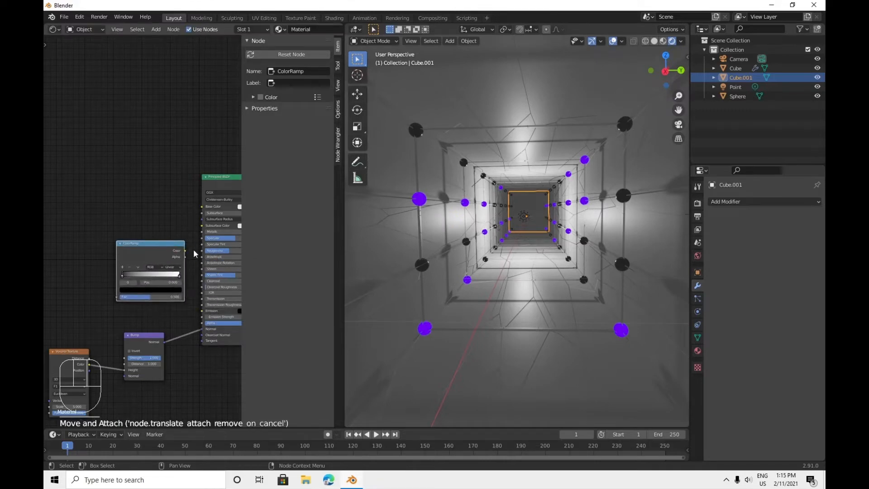
{"action": "left_click_drag", "start_coordinate": [185, 250], "coordinate": [201, 250]}
Add a Musgrave Texture node and connect its Height output to the ColorRamp's Fac input.
{"action": "middle_click_drag", "start_coordinate": [166, 198], "coordinate": [259, 162]}
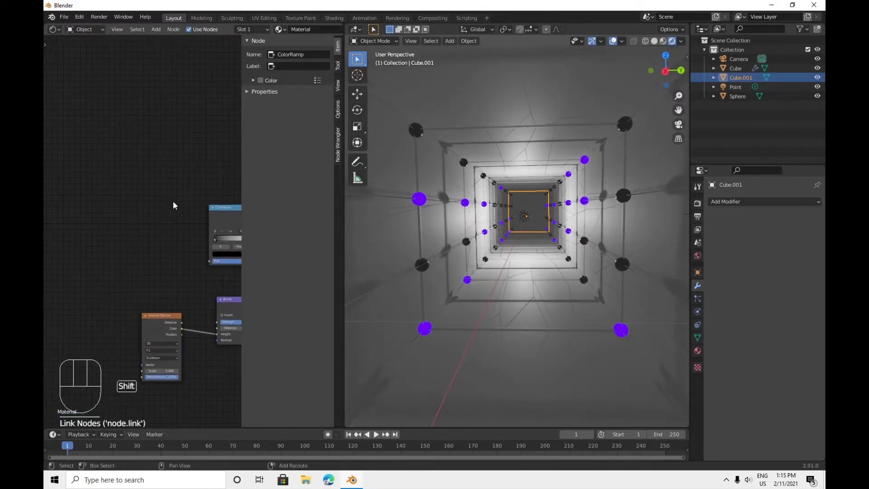
{"action": "key", "text": "shift+a"}
{"action": "left_click", "coordinate": [175, 202]}
{"action": "type", "text": "m"}
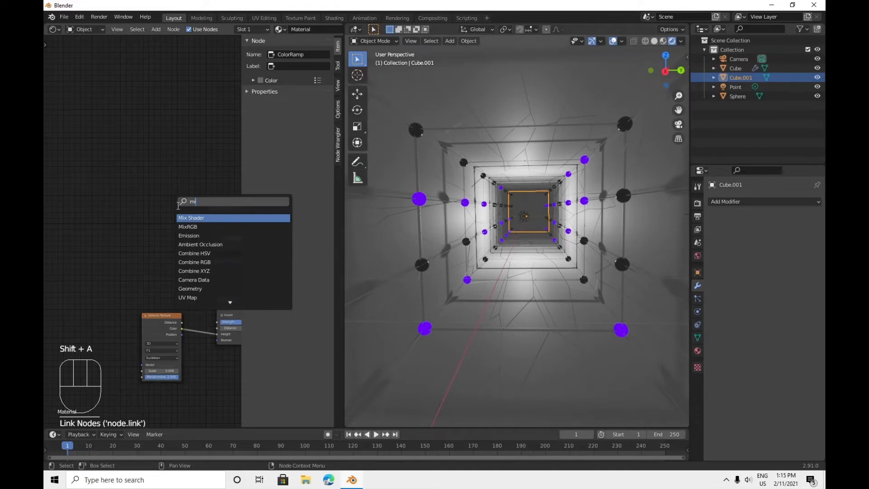
{"action": "type", "text": "u"}
{"action": "key", "text": "Return"}
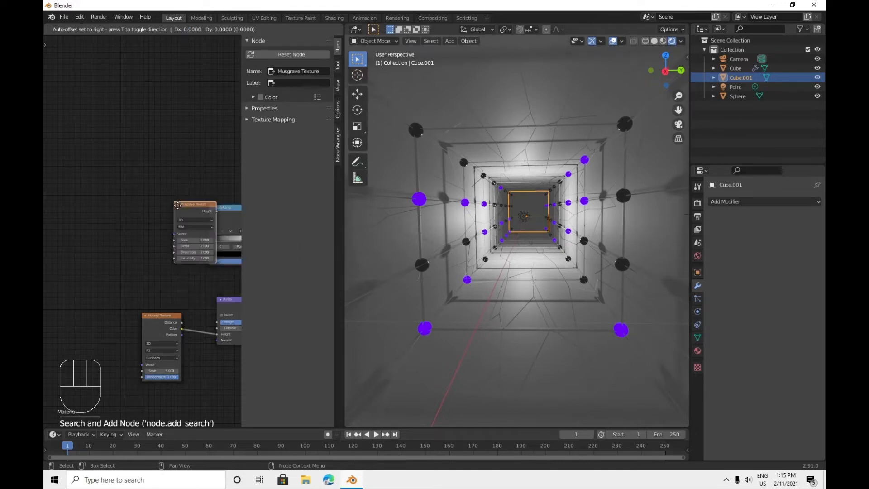
{"action": "left_click", "coordinate": [134, 217]}
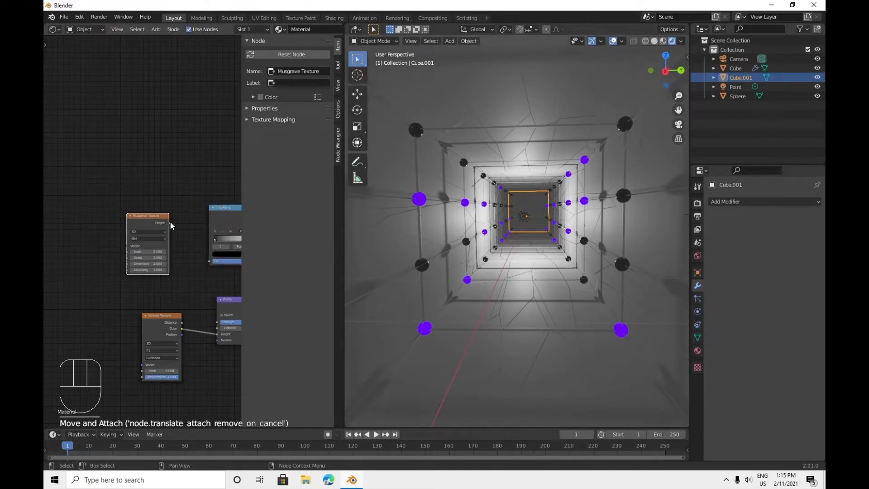
{"action": "left_click_drag", "start_coordinate": [170, 223], "coordinate": [210, 260]}
Add Mapping and Texture Coordinate nodes to the Musgrave Texture with Node Wrangler's texture setup.
{"action": "middle_click_drag", "start_coordinate": [200, 286], "coordinate": [235, 307], "text": "shift"}
{"action": "left_click", "coordinate": [185, 246]}
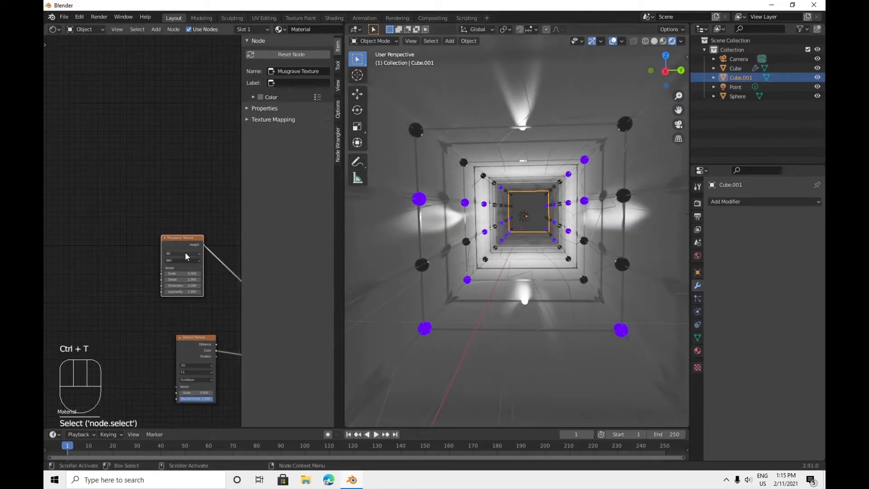
{"action": "key", "text": "ctrl+t"}
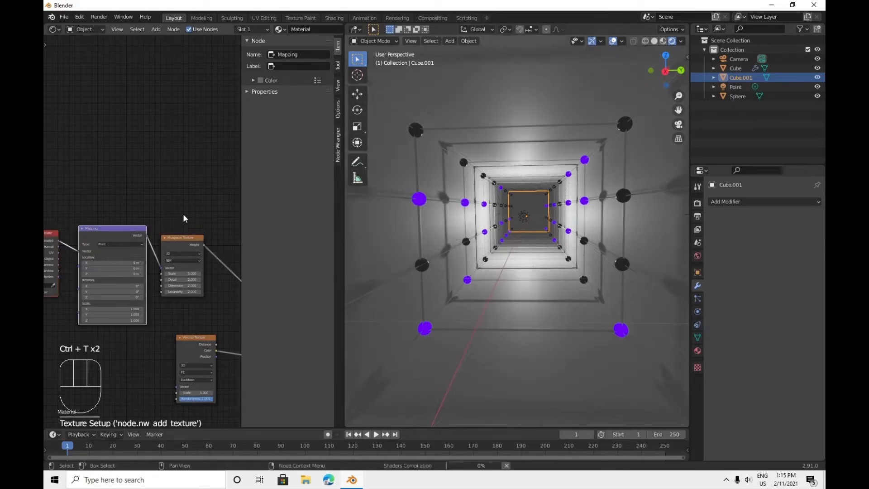
{"action": "middle_click_drag", "start_coordinate": [183, 214], "coordinate": [177, 206], "text": "shift"}
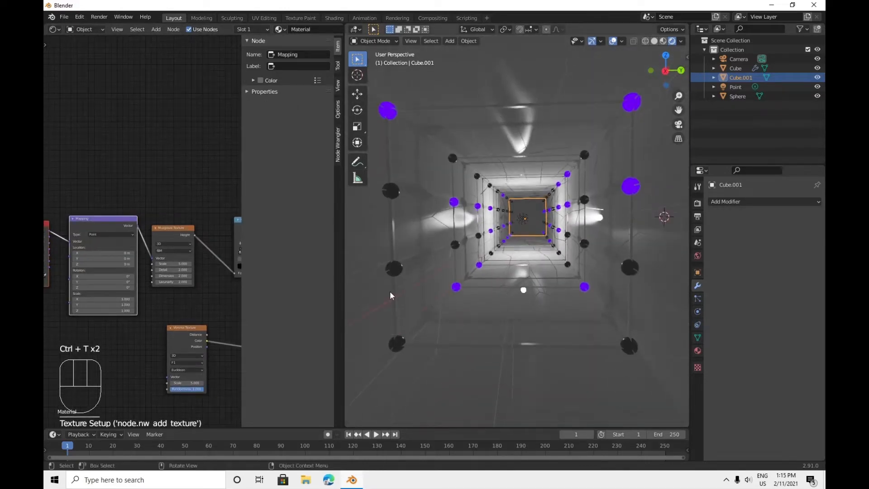
Move the Voronoi Texture closer to the Bump node and place a second ColorRamp node beside it.
{"action": "middle_click_drag", "start_coordinate": [189, 309], "coordinate": [149, 291], "text": "shift"}
{"action": "left_click_drag", "start_coordinate": [145, 311], "coordinate": [168, 306]}
{"action": "left_click", "coordinate": [143, 303]}
{"action": "key", "text": "shift+a"}
{"action": "left_click", "coordinate": [107, 316]}
{"action": "type", "text": "col"}
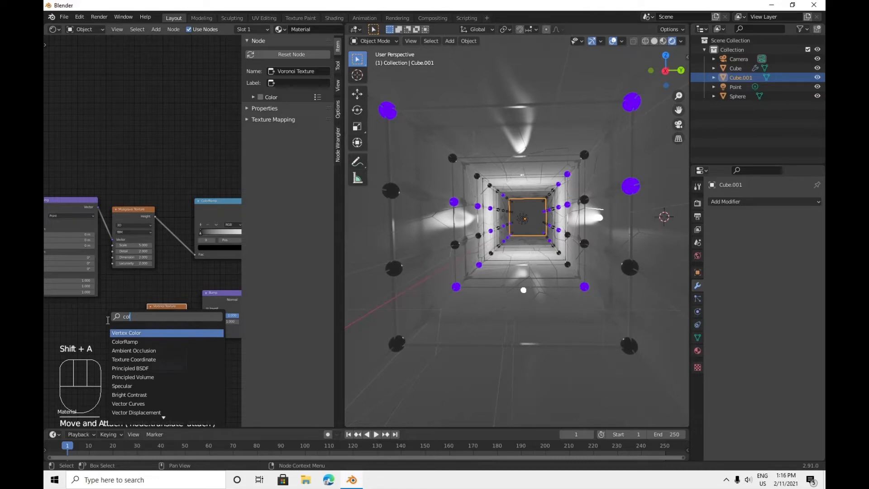
{"action": "key", "text": "Down"}
{"action": "key", "text": "Return"}
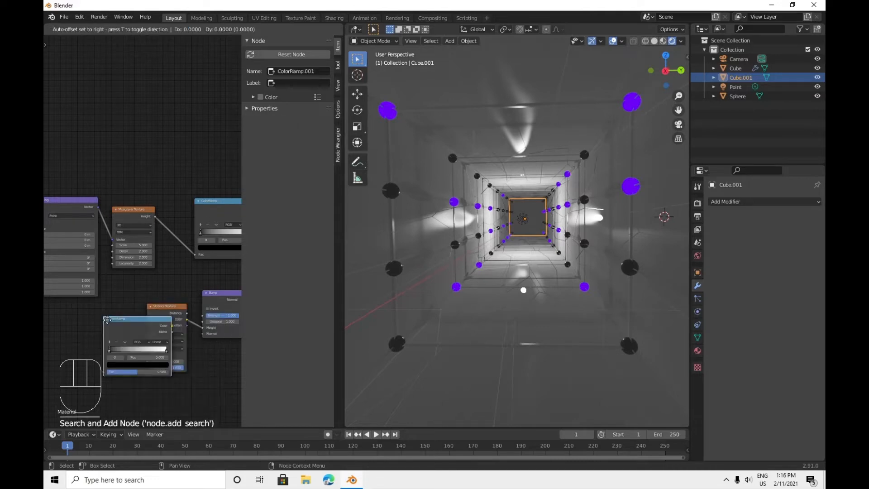
{"action": "left_click", "coordinate": [62, 327]}
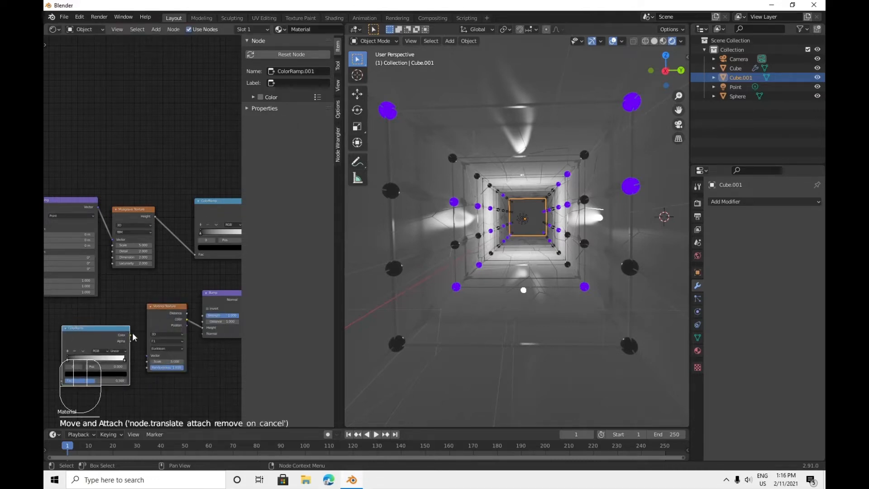
Try routing the Mapping node's Vector through the second ColorRamp into the Voronoi Texture's Vector input.
{"action": "left_click_drag", "start_coordinate": [130, 335], "coordinate": [148, 355]}
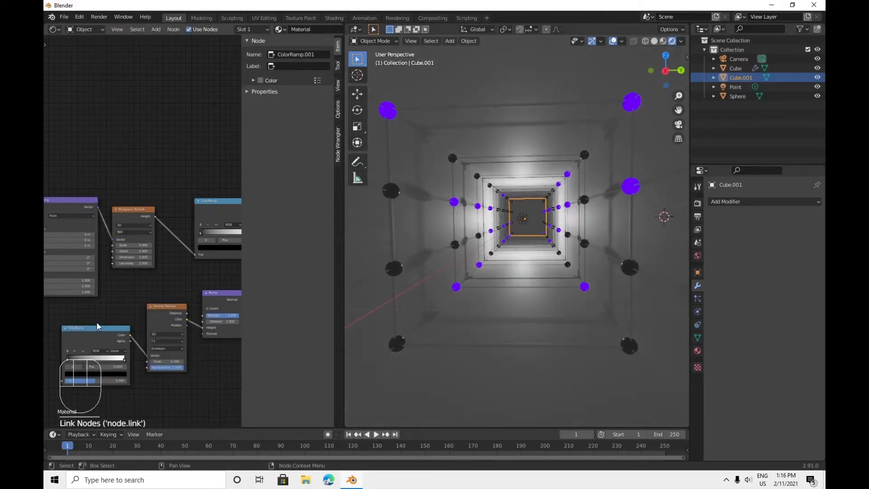
{"action": "left_click_drag", "start_coordinate": [62, 382], "coordinate": [97, 207]}
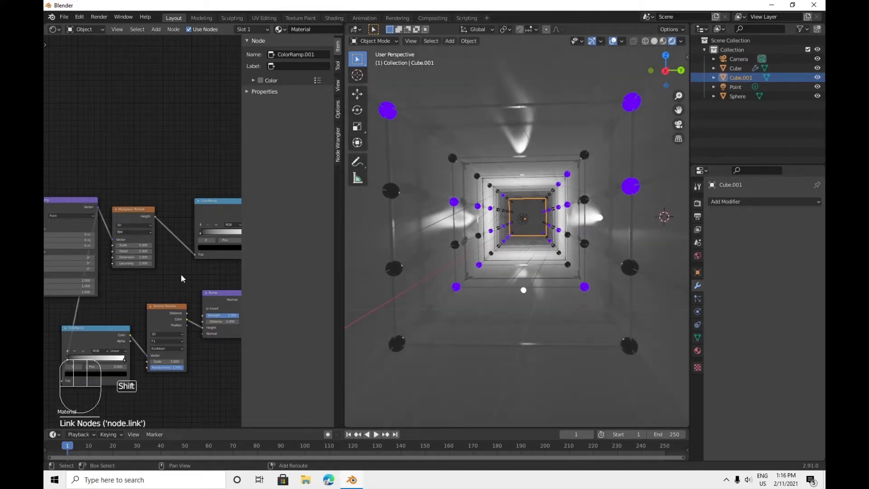
{"action": "middle_click_drag", "start_coordinate": [183, 278], "coordinate": [179, 278]}
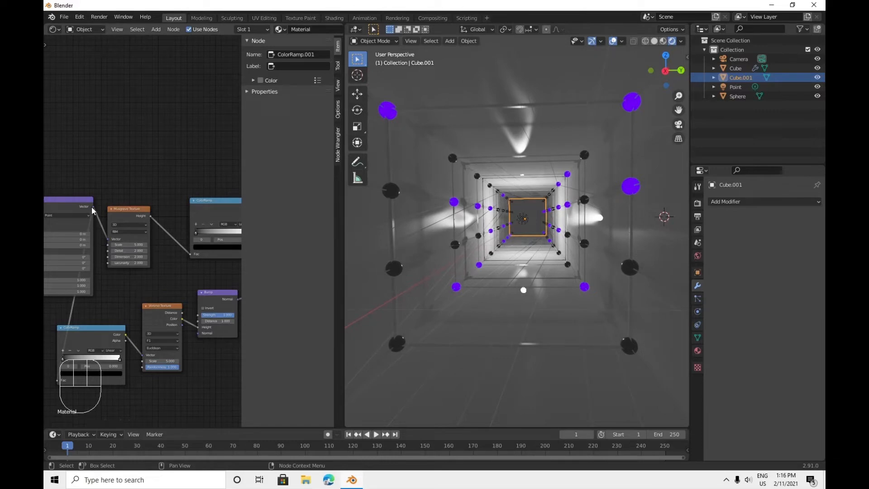
Delete the second ColorRamp node beside the Voronoi Texture.
{"action": "left_click", "coordinate": [101, 335]}
{"action": "right_click", "coordinate": [102, 334]}
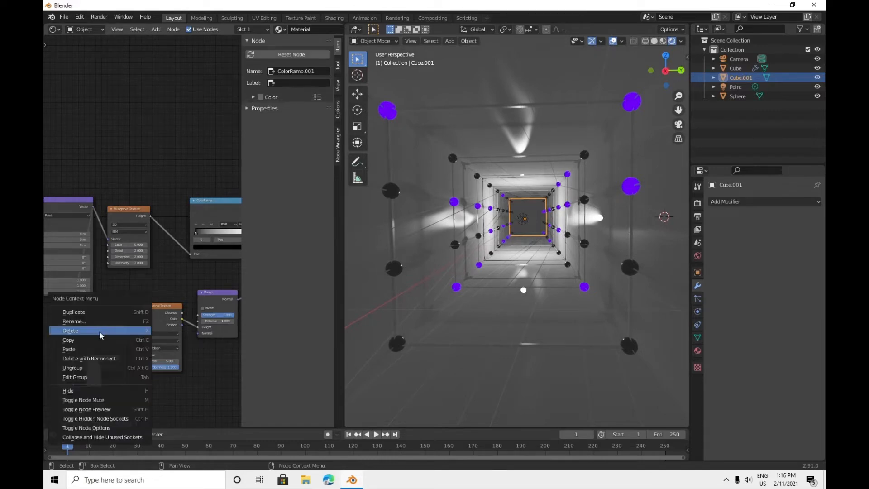
{"action": "left_click", "coordinate": [101, 332]}
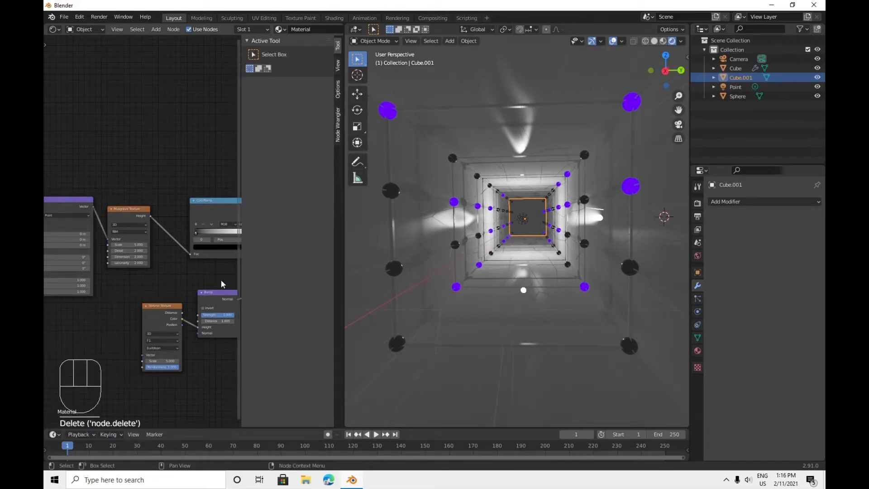
Set the Voronoi Texture's Scale to 3.
{"action": "scroll", "coordinate": [176, 285], "scroll_direction": "up", "scroll_amount": 3}
{"action": "middle_click_drag", "start_coordinate": [141, 381], "coordinate": [157, 319]}
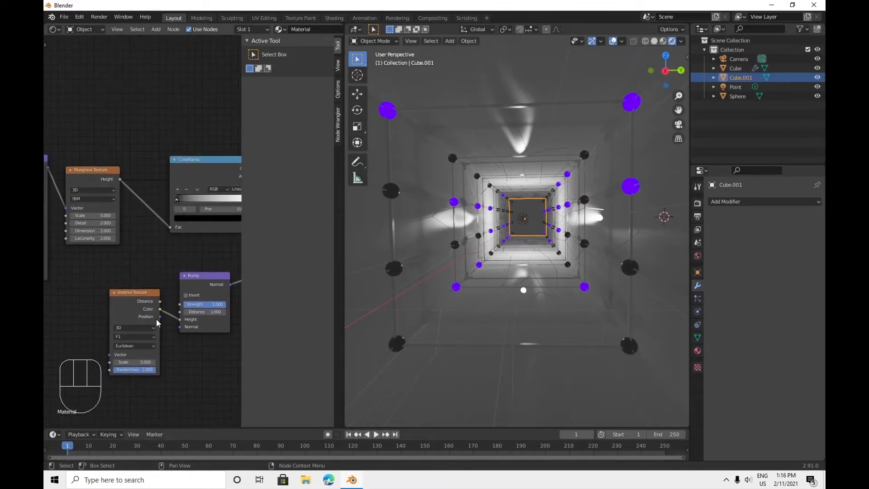
{"action": "left_click_drag", "start_coordinate": [143, 364], "coordinate": [113, 364]}
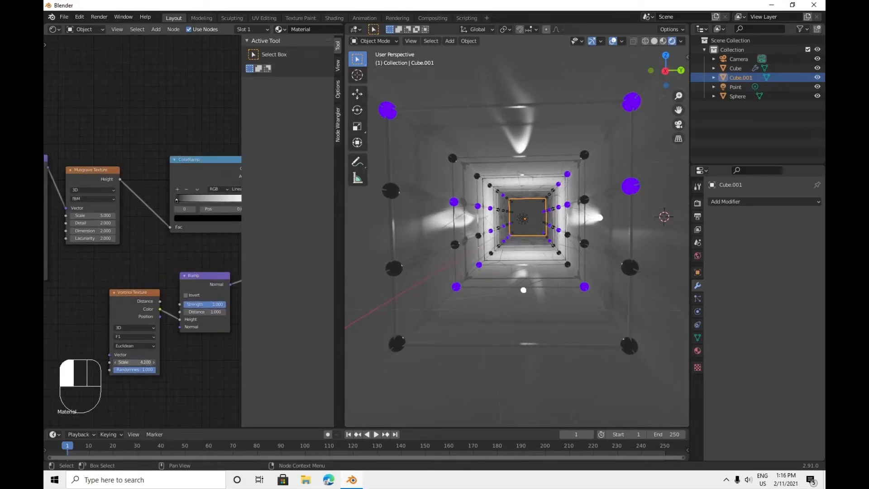
{"action": "left_click", "coordinate": [134, 362]}
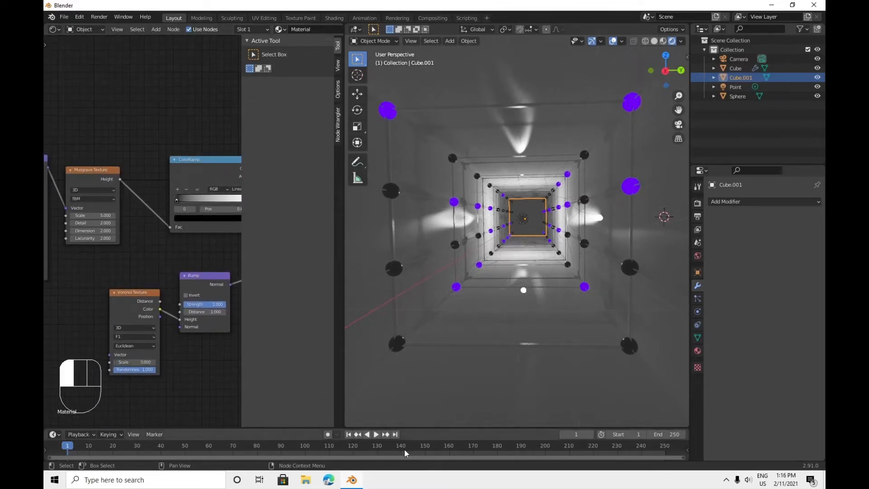
{"action": "type", "text": "3"}
{"action": "key", "text": "Return"}
Set the Musgrave Texture's Scale to 10.
{"action": "left_click", "coordinate": [90, 215]}
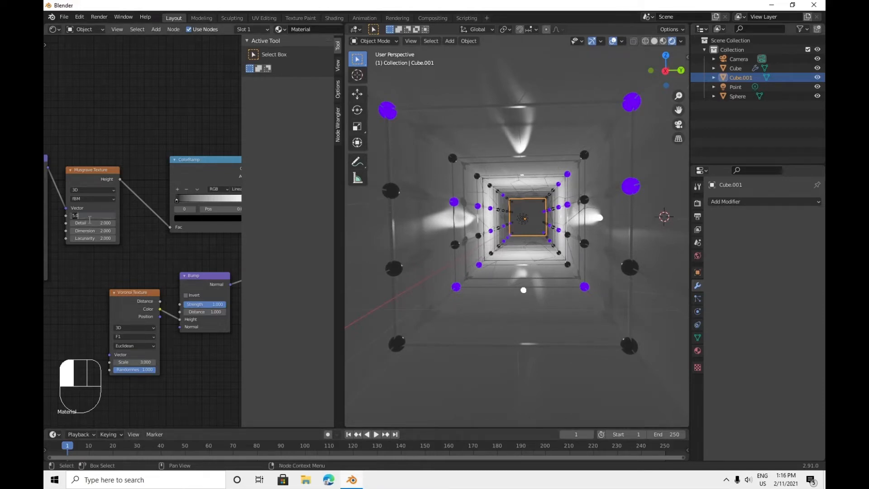
{"action": "type", "text": "10"}
{"action": "key", "text": "Return"}
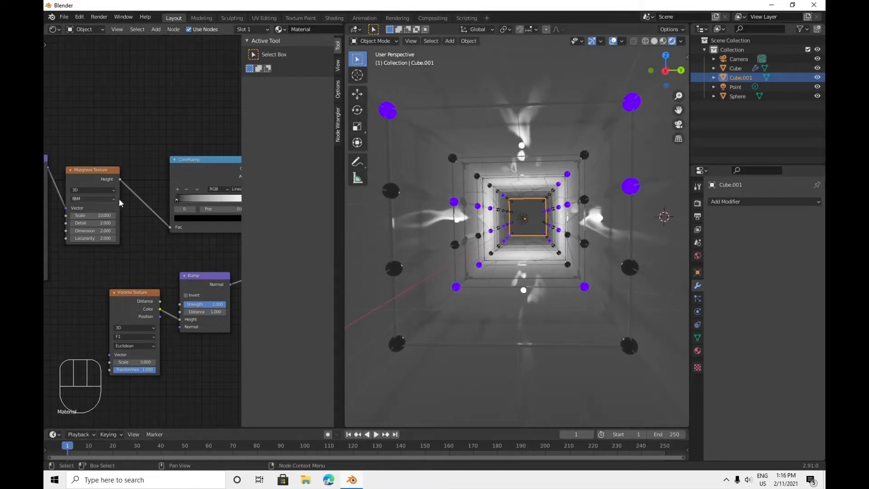
{"action": "middle_click_drag", "start_coordinate": [140, 256], "coordinate": [159, 259]}
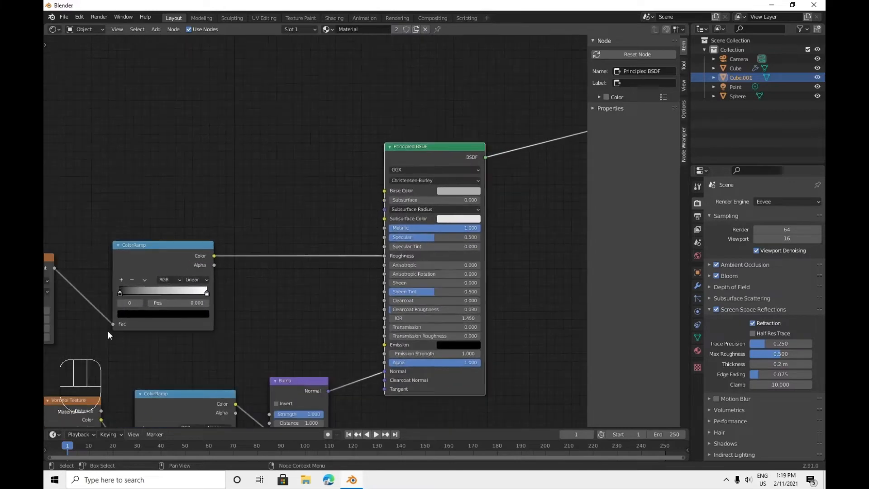
Examine the node chain from the textures through the ColorRamps, Bump and Principled BSDF to the Material Output.
{"action": "middle_click_drag", "start_coordinate": [403, 223], "coordinate": [314, 244]}
{"action": "scroll", "coordinate": [314, 243], "scroll_direction": "up", "scroll_amount": 3}
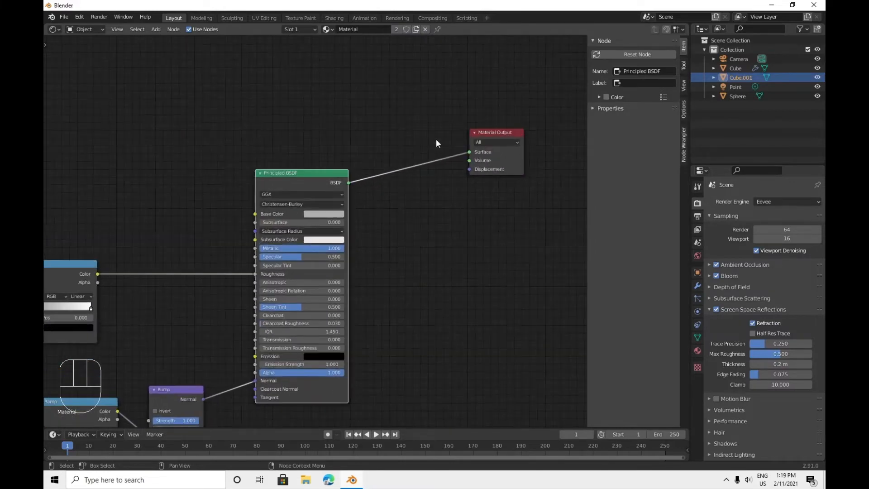
{"action": "middle_click_drag", "start_coordinate": [311, 319], "coordinate": [540, 226]}
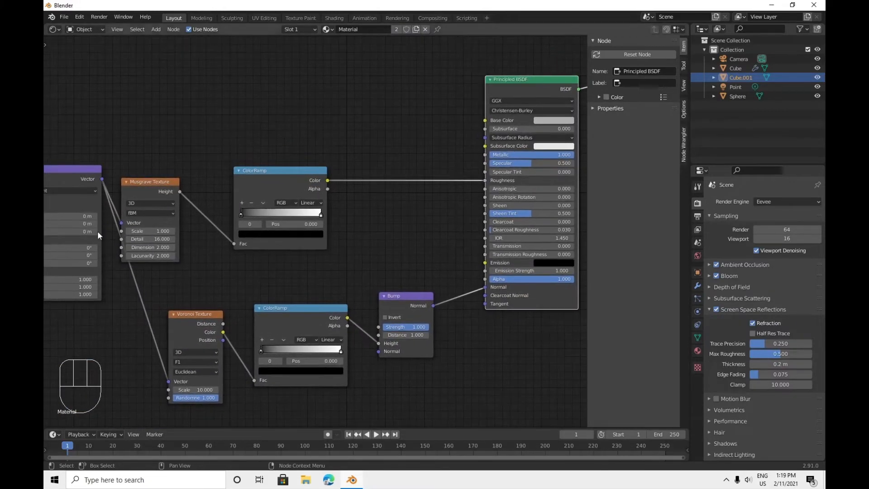
{"action": "middle_click_drag", "start_coordinate": [215, 273], "coordinate": [133, 304]}
{"action": "middle_click_drag", "start_coordinate": [332, 177], "coordinate": [240, 173]}
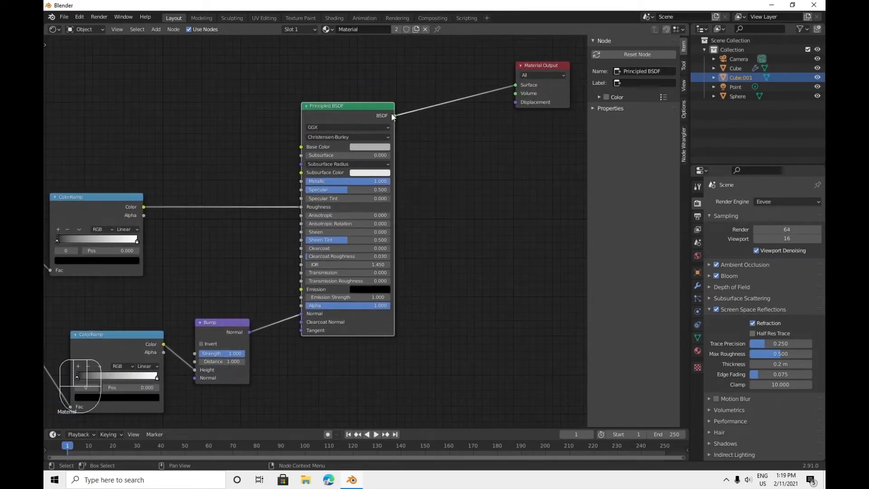
Show the 3D Viewport in place of the node editor and set the Screen Space Reflections' Trace Precision to 1.
{"action": "left_click", "coordinate": [52, 29]}
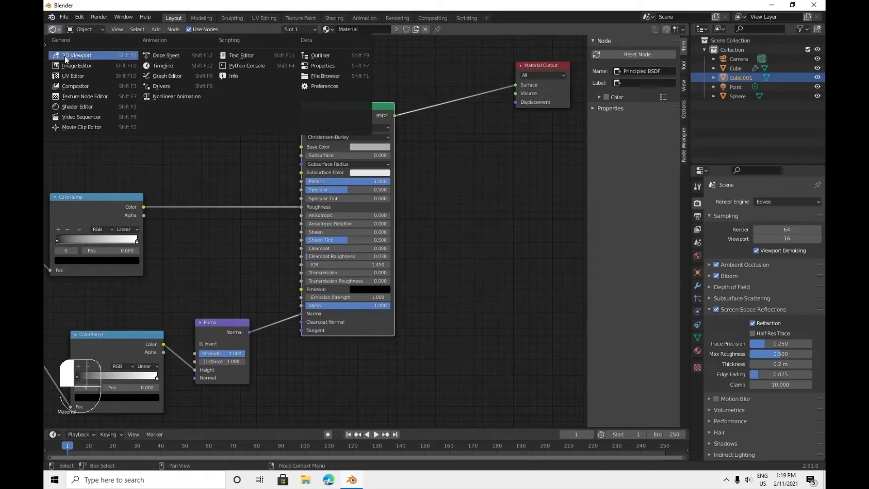
{"action": "left_click", "coordinate": [67, 56]}
{"action": "scroll", "coordinate": [445, 217], "scroll_direction": "up", "scroll_amount": 5}
{"action": "scroll", "coordinate": [446, 235], "scroll_direction": "up", "scroll_amount": 3}
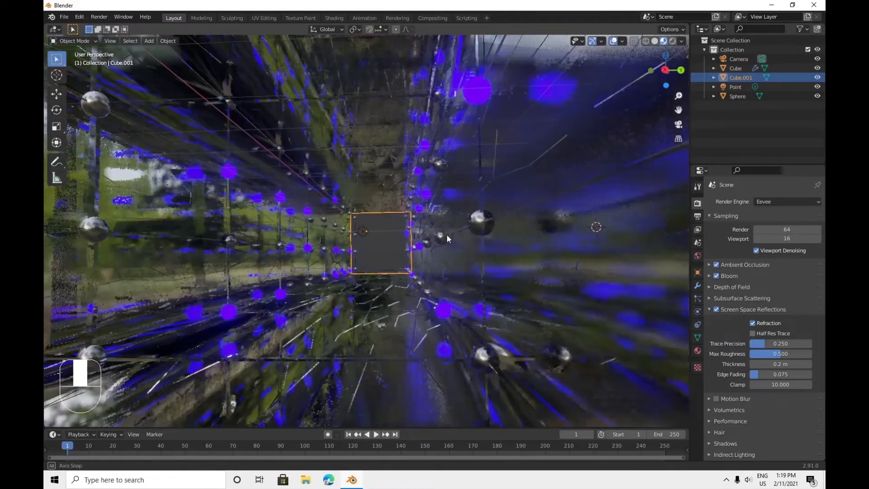
{"action": "scroll", "coordinate": [449, 234], "scroll_direction": "down", "scroll_amount": 8}
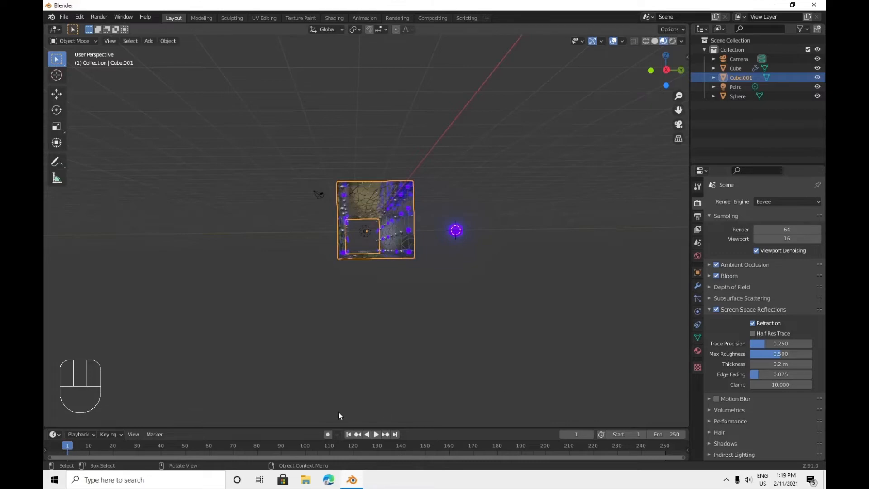
{"action": "scroll", "coordinate": [362, 340], "scroll_direction": "up", "scroll_amount": 10}
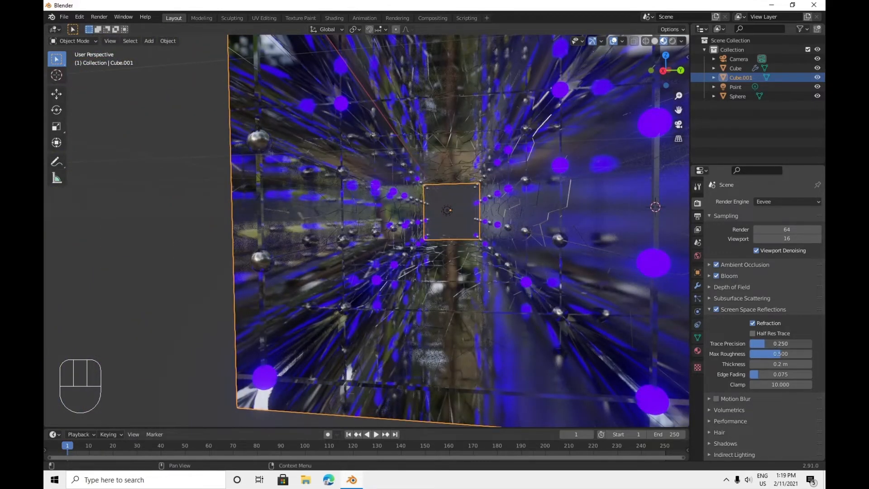
{"action": "left_click_drag", "start_coordinate": [777, 345], "coordinate": [819, 345]}
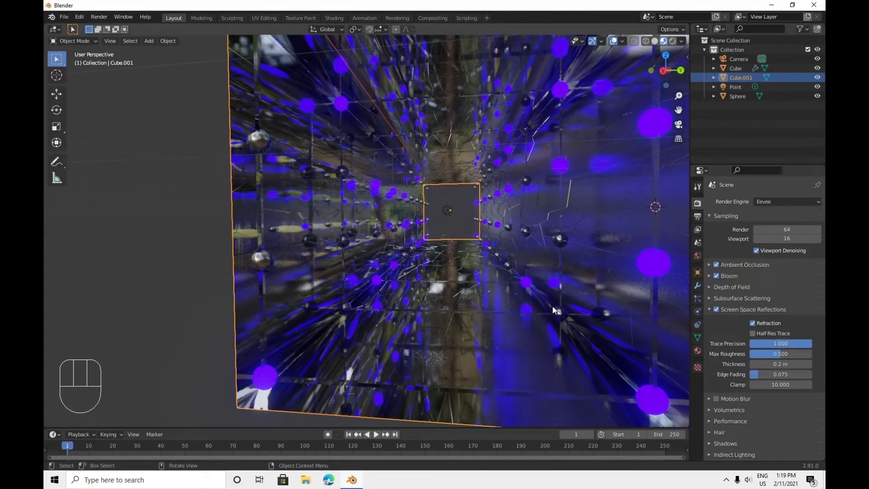
Add a plane mesh to the scene.
{"action": "middle_click_drag", "start_coordinate": [552, 305], "coordinate": [422, 197]}
{"action": "scroll", "coordinate": [468, 192], "scroll_direction": "down", "scroll_amount": 6}
{"action": "scroll", "coordinate": [468, 198], "scroll_direction": "up", "scroll_amount": 3}
{"action": "scroll", "coordinate": [468, 197], "scroll_direction": "down", "scroll_amount": 2}
{"action": "key", "text": "shift+a"}
{"action": "mouse_move", "coordinate": [422, 193]}
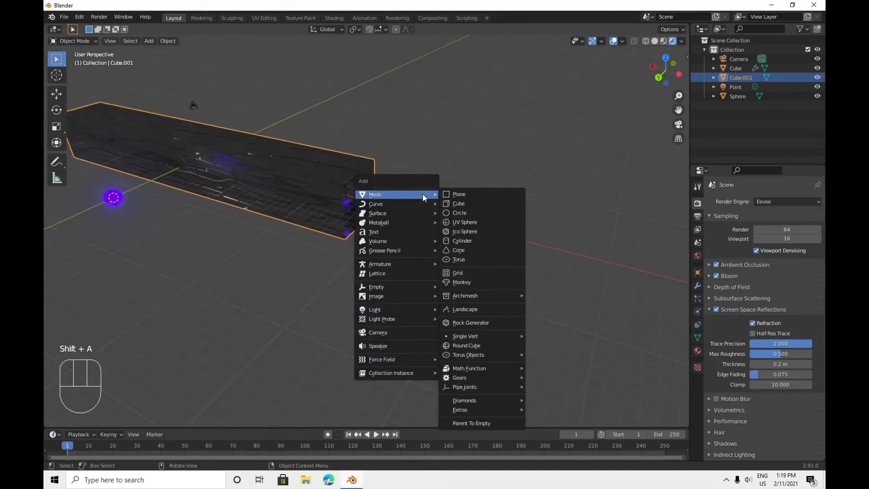
{"action": "left_click", "coordinate": [455, 196]}
Move the plane along Y and X to about Y 0.22 m and X -27.6 m, just beyond the tunnel's end.
{"action": "middle_click_drag", "start_coordinate": [481, 205], "coordinate": [349, 188]}
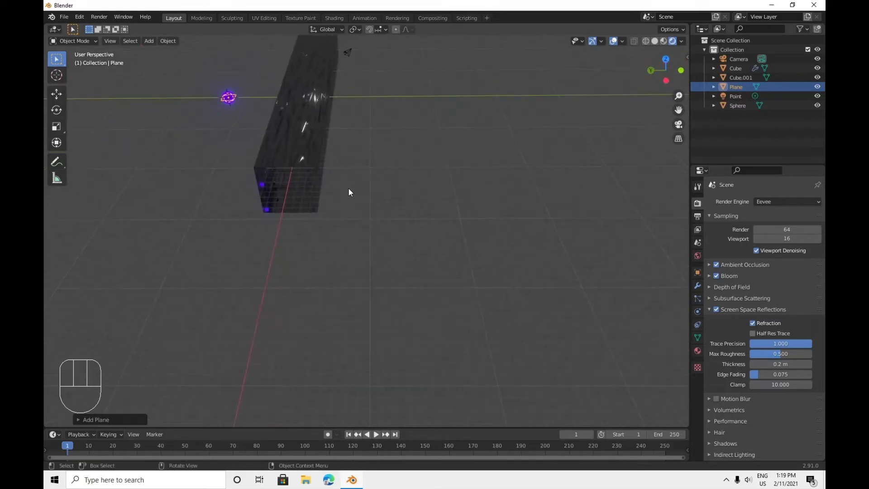
{"action": "key", "text": "g"}
{"action": "key", "text": "y"}
{"action": "left_click", "coordinate": [435, 177]}
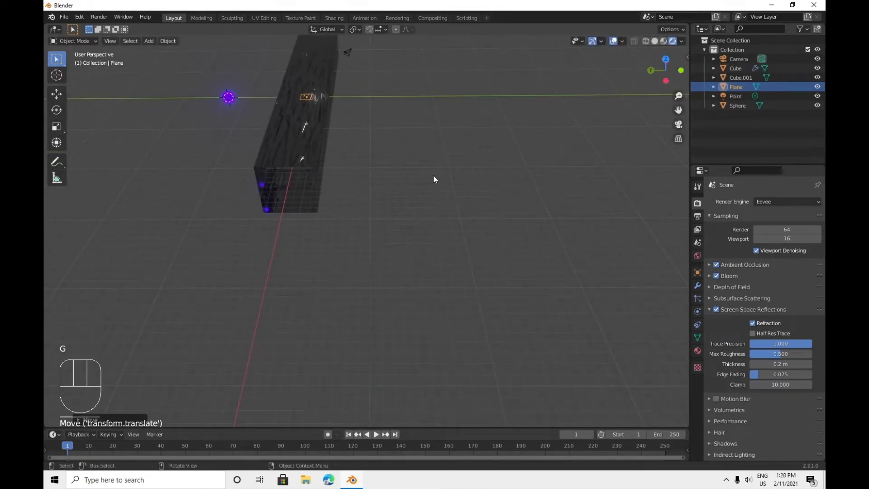
{"action": "middle_click_drag", "start_coordinate": [433, 174], "coordinate": [331, 165]}
{"action": "key", "text": "g"}
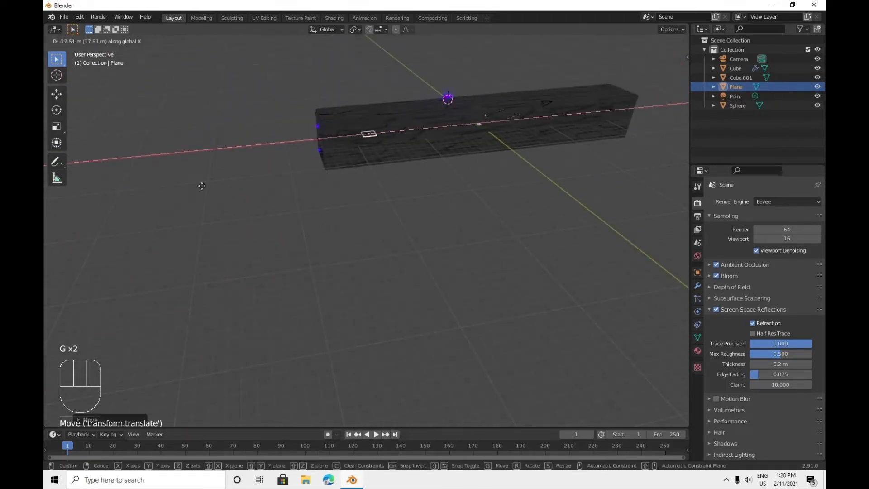
{"action": "left_click", "coordinate": [158, 188]}
Rotate the plane upright in front view and set its Y rotation to exactly -90°.
{"action": "left_click", "coordinate": [671, 79]}
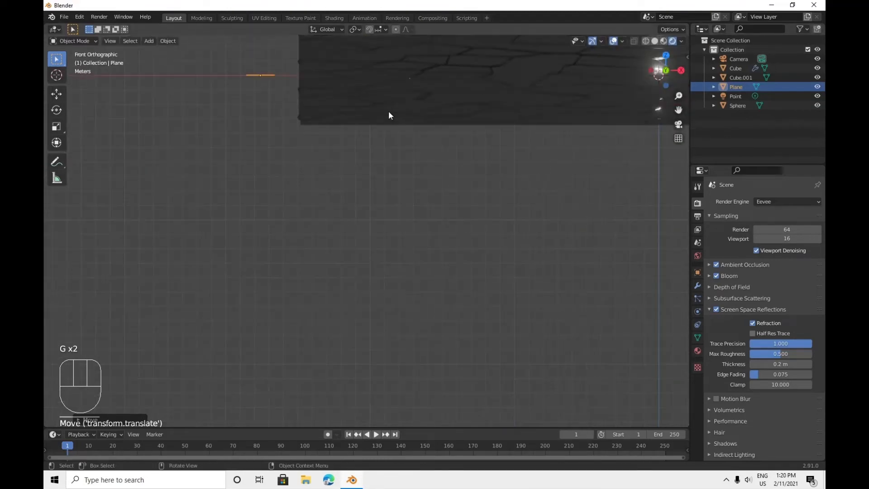
{"action": "middle_click_drag", "start_coordinate": [322, 174], "coordinate": [471, 362], "text": "shift"}
{"action": "scroll", "coordinate": [457, 294], "scroll_direction": "up", "scroll_amount": 2}
{"action": "key", "text": "r"}
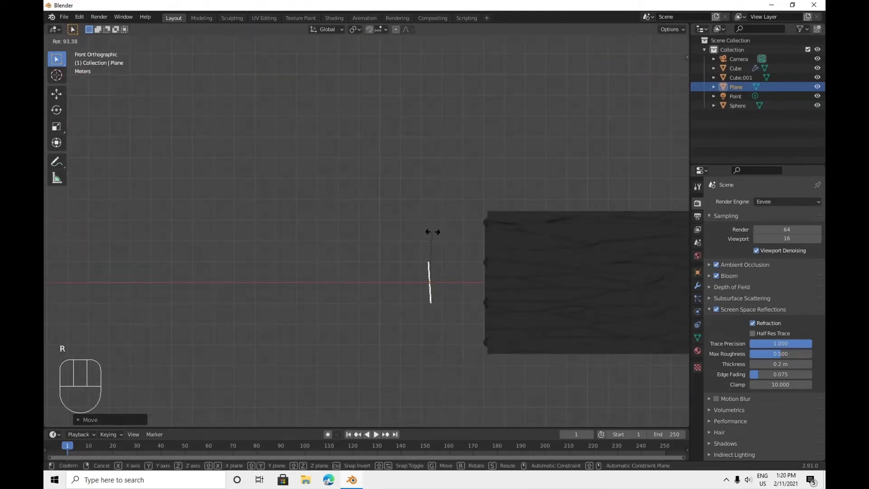
{"action": "left_click", "coordinate": [436, 234]}
{"action": "left_click", "coordinate": [697, 272]}
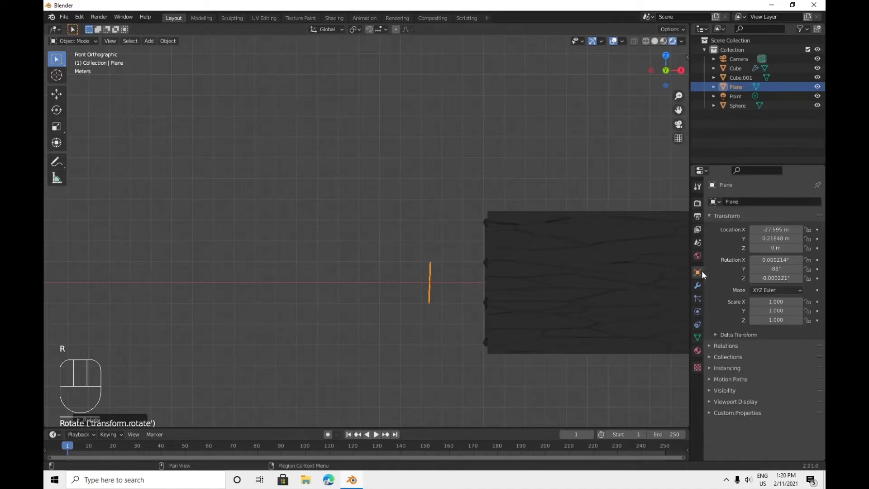
{"action": "left_click", "coordinate": [777, 270]}
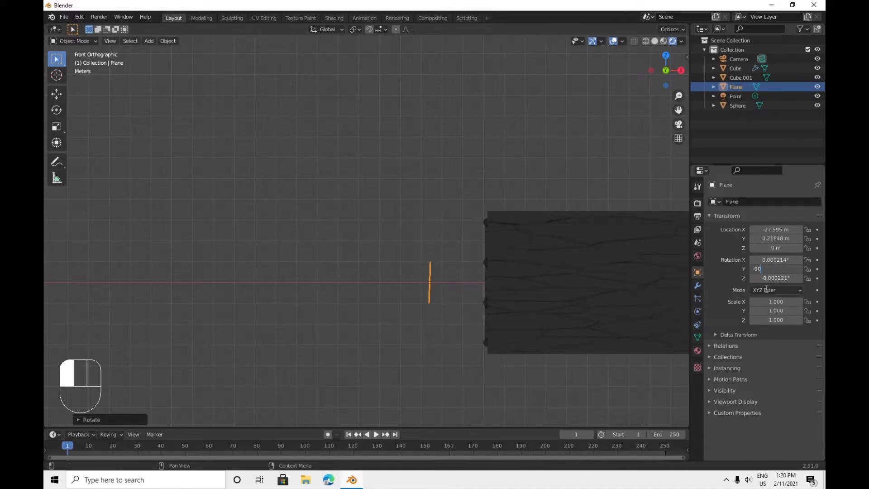
{"action": "key", "text": "Return"}
Scale the plane up to about 6.15 and move it along X to about -25.1 m, close to the tunnel's opening.
{"action": "key", "text": "s"}
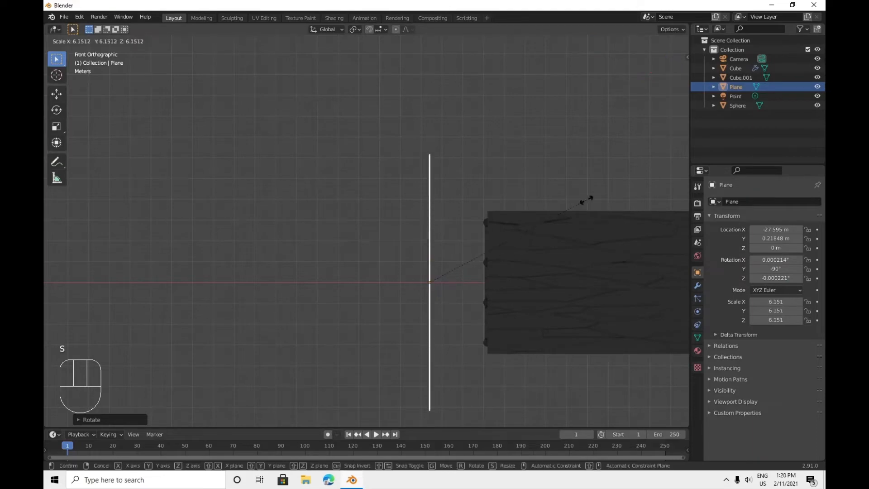
{"action": "left_click", "coordinate": [587, 200]}
{"action": "key", "text": "g"}
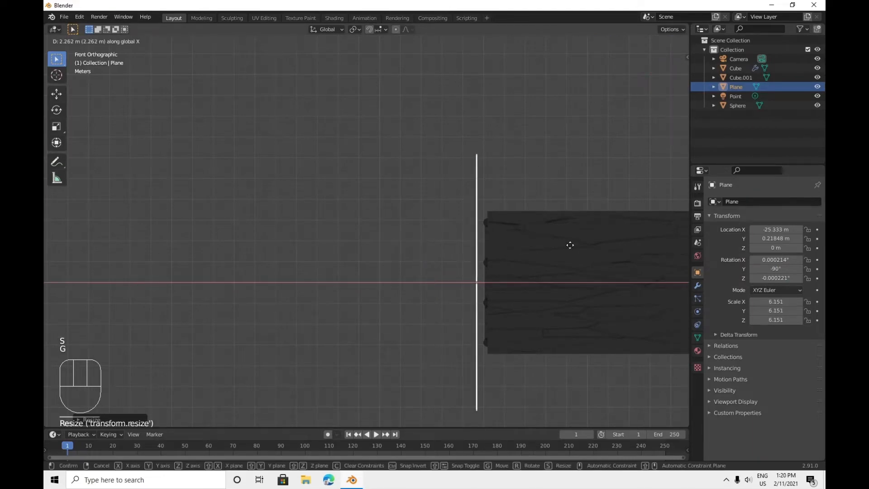
{"action": "left_click", "coordinate": [571, 239]}
Give the plane a new material and change its surface shader to Emission.
{"action": "middle_click_drag", "start_coordinate": [571, 240], "coordinate": [72, 283]}
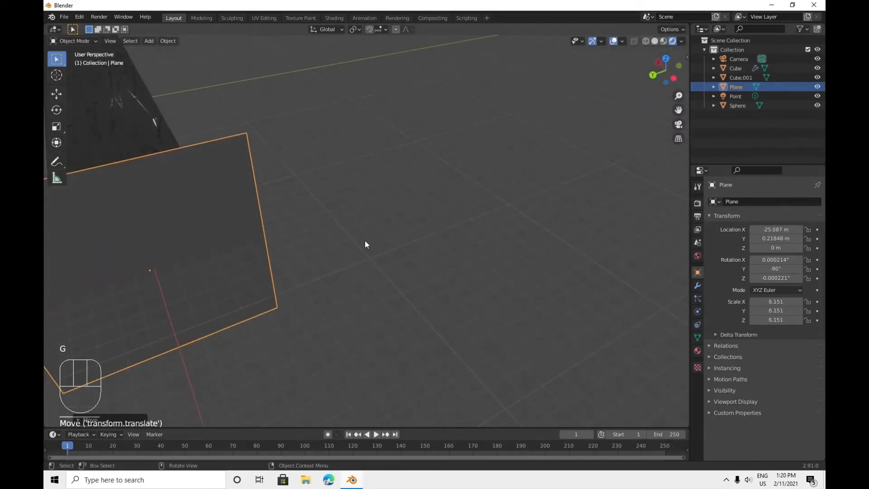
{"action": "scroll", "coordinate": [365, 241], "scroll_direction": "down", "scroll_amount": 2}
{"action": "middle_click_drag", "start_coordinate": [445, 241], "coordinate": [394, 264]}
{"action": "scroll", "coordinate": [393, 254], "scroll_direction": "up", "scroll_amount": 3}
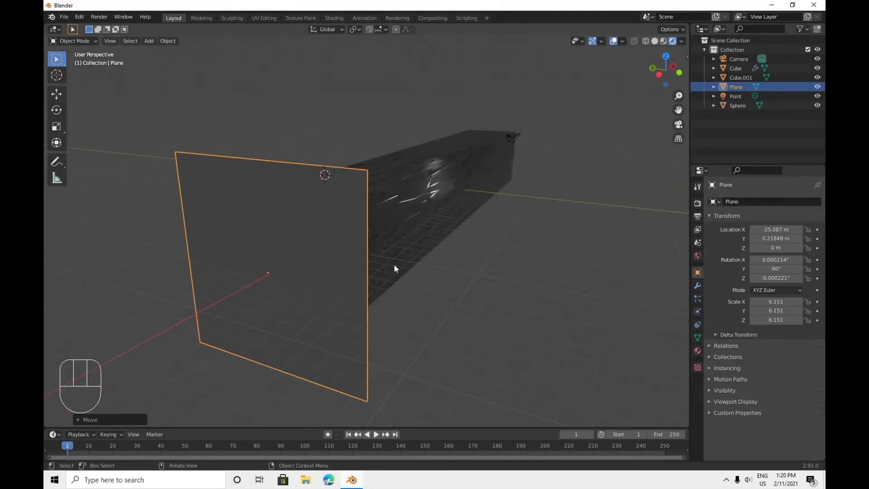
{"action": "left_click", "coordinate": [697, 349]}
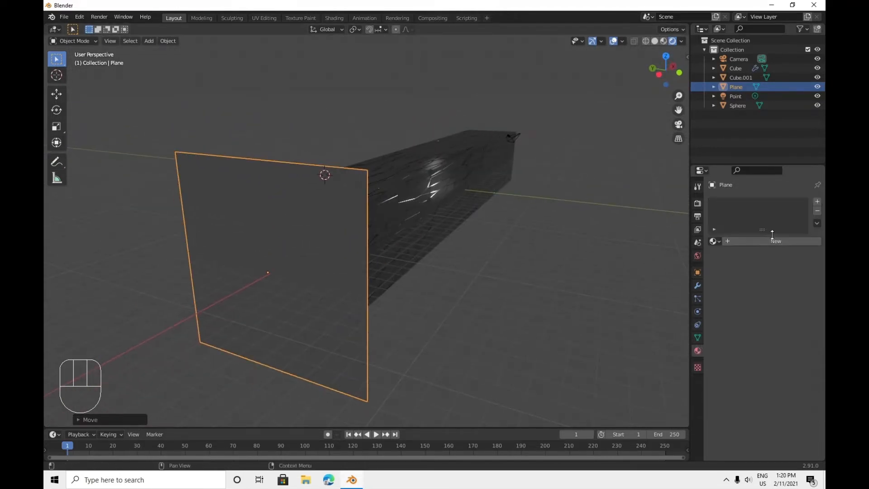
{"action": "left_click", "coordinate": [771, 243]}
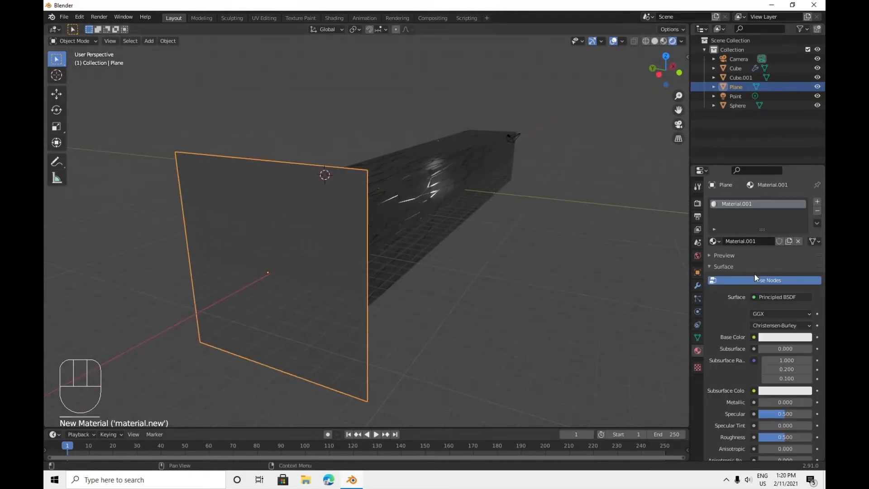
{"action": "left_click", "coordinate": [770, 299]}
{"action": "left_click", "coordinate": [764, 297]}
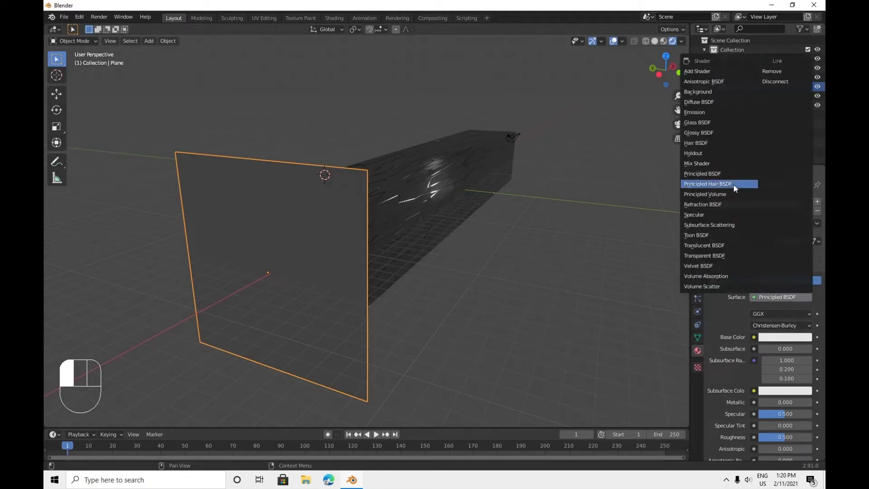
{"action": "left_click", "coordinate": [709, 114]}
{"action": "middle_click_drag", "start_coordinate": [507, 297], "coordinate": [482, 297]}
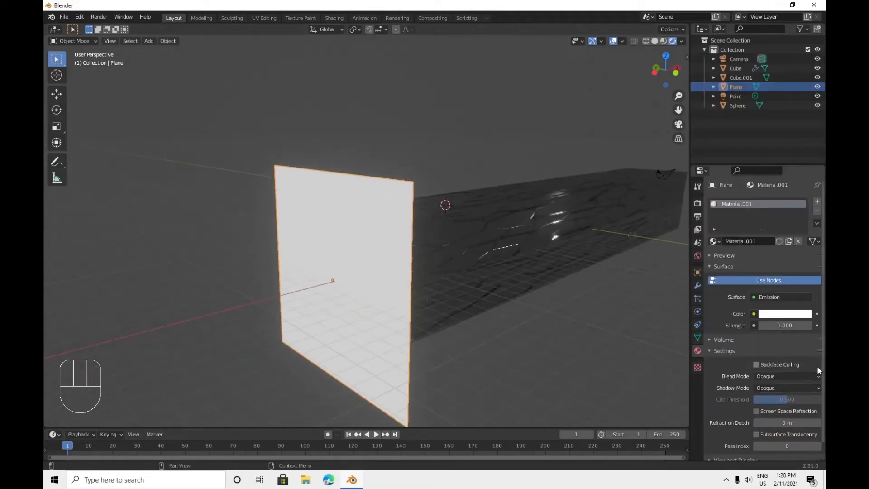
Set the emission strength of the plane's material to 10.
{"action": "left_click", "coordinate": [792, 327]}
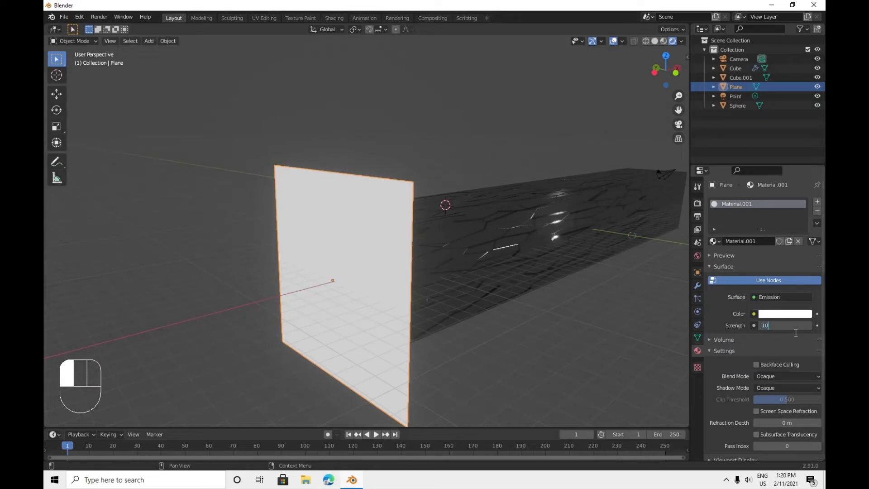
{"action": "type", "text": "10"}
{"action": "key", "text": "Return"}
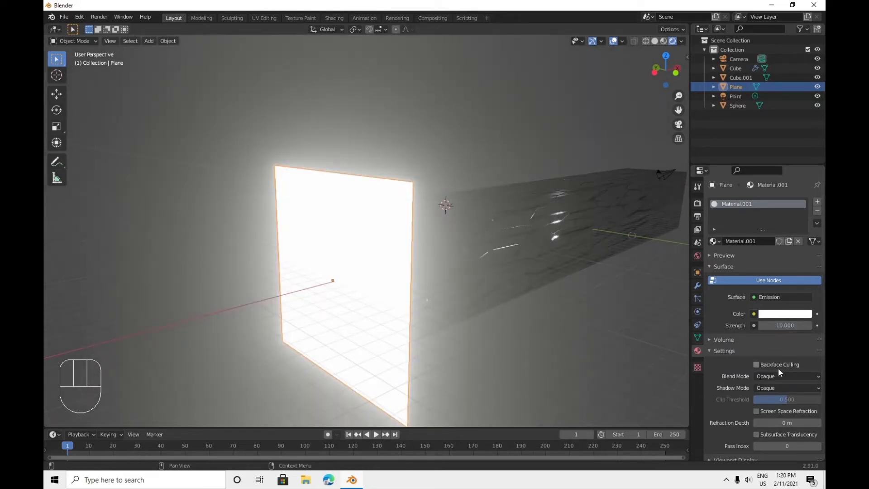
Enable Screen Space Refraction for the plane's material and set both its blend mode and shadow mode to Alpha Hashed.
{"action": "left_click", "coordinate": [759, 364]}
{"action": "left_click", "coordinate": [765, 377]}
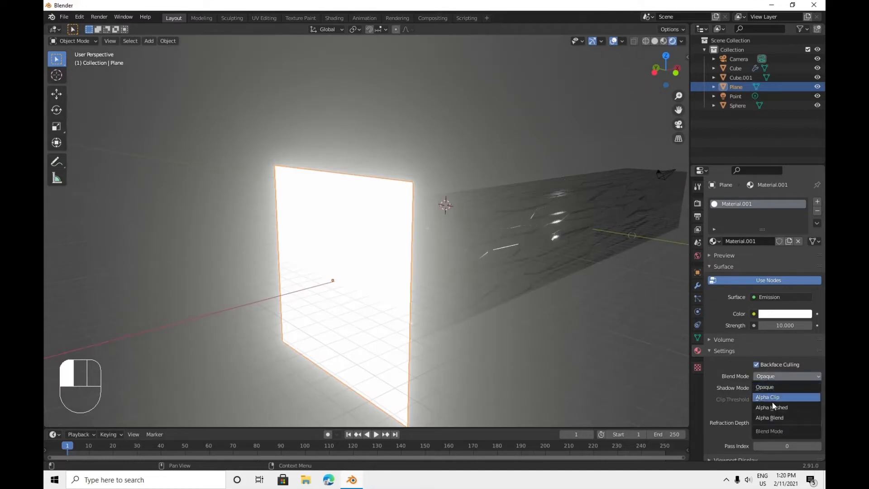
{"action": "left_click", "coordinate": [760, 364]}
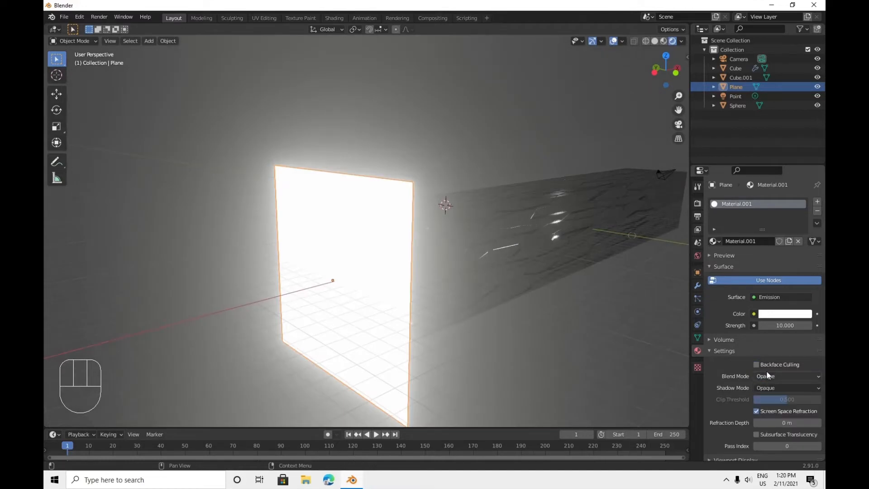
{"action": "left_click", "coordinate": [767, 375]}
{"action": "left_click", "coordinate": [768, 407]}
{"action": "left_click", "coordinate": [768, 388]}
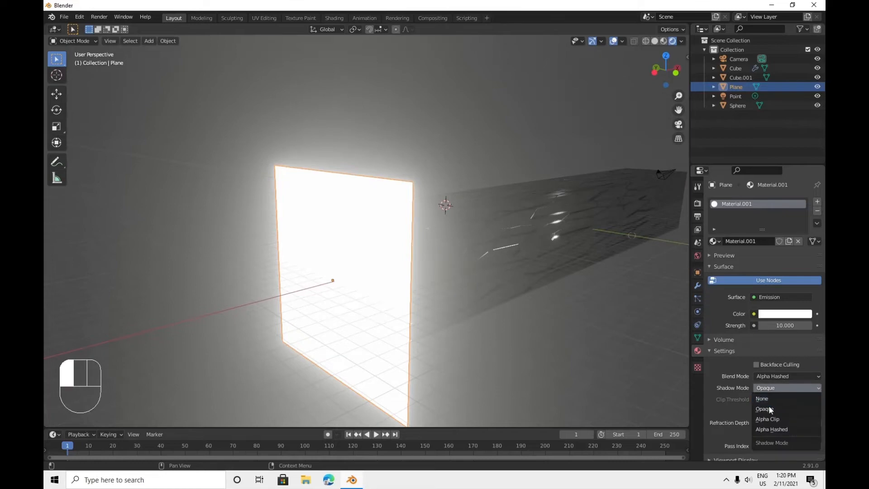
{"action": "left_click", "coordinate": [774, 429]}
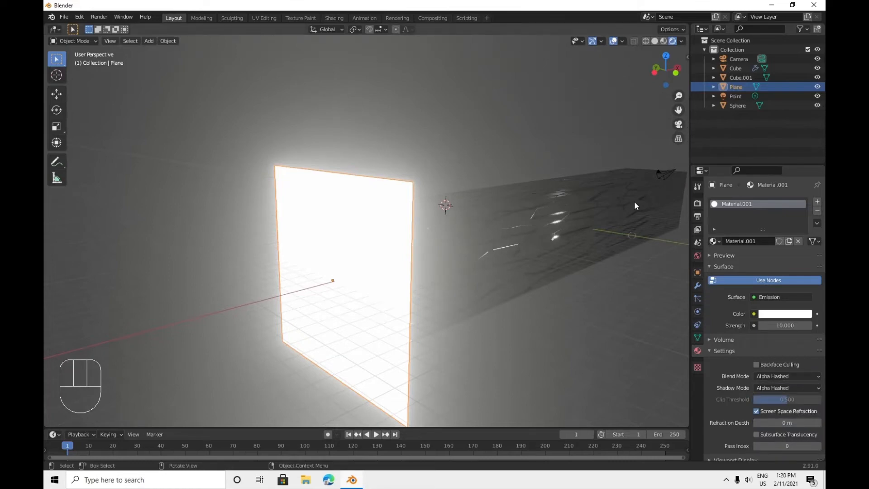
Select the tunnel and its inner wireframe together and stretch both along X until they extend past the emissive plane.
{"action": "middle_click_drag", "start_coordinate": [634, 202], "coordinate": [45, 77]}
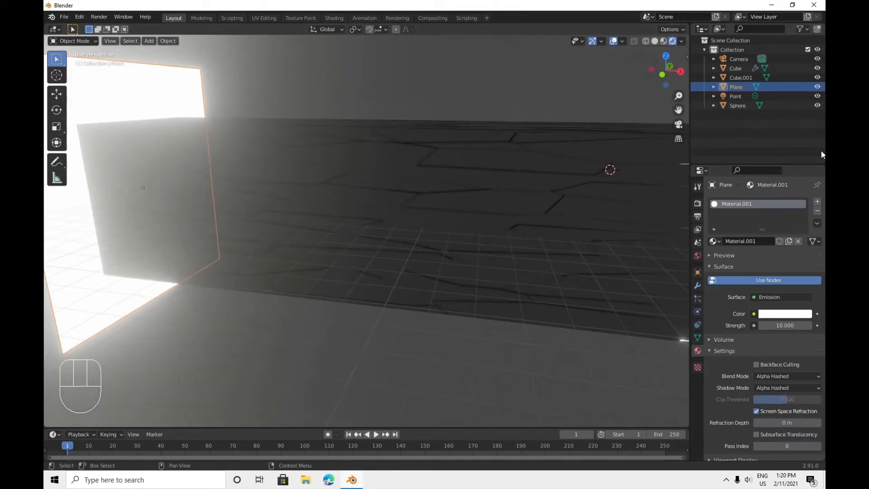
{"action": "middle_click_drag", "start_coordinate": [569, 247], "coordinate": [523, 146]}
{"action": "scroll", "coordinate": [541, 197], "scroll_direction": "down", "scroll_amount": 7}
{"action": "middle_click_drag", "start_coordinate": [542, 197], "coordinate": [497, 272]}
{"action": "scroll", "coordinate": [547, 197], "scroll_direction": "down", "scroll_amount": 4}
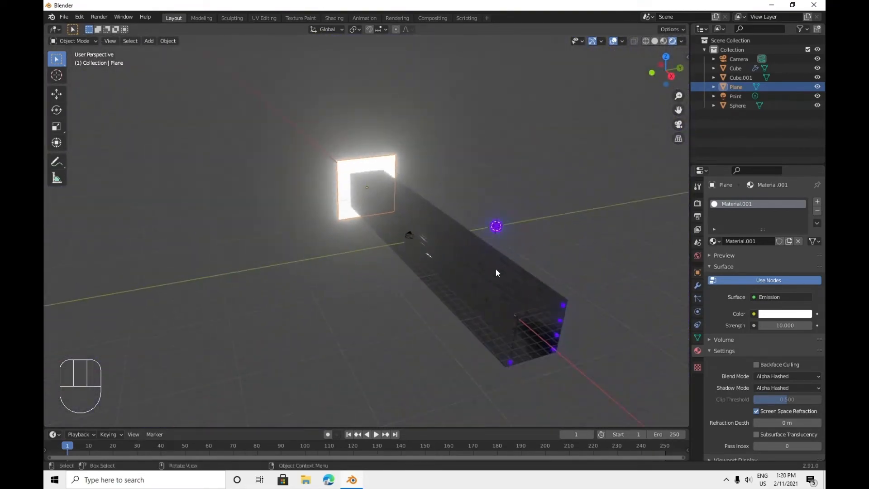
{"action": "left_click_drag", "start_coordinate": [501, 340], "coordinate": [591, 292]}
{"action": "middle_click_drag", "start_coordinate": [601, 300], "coordinate": [448, 297]}
{"action": "key", "text": "s"}
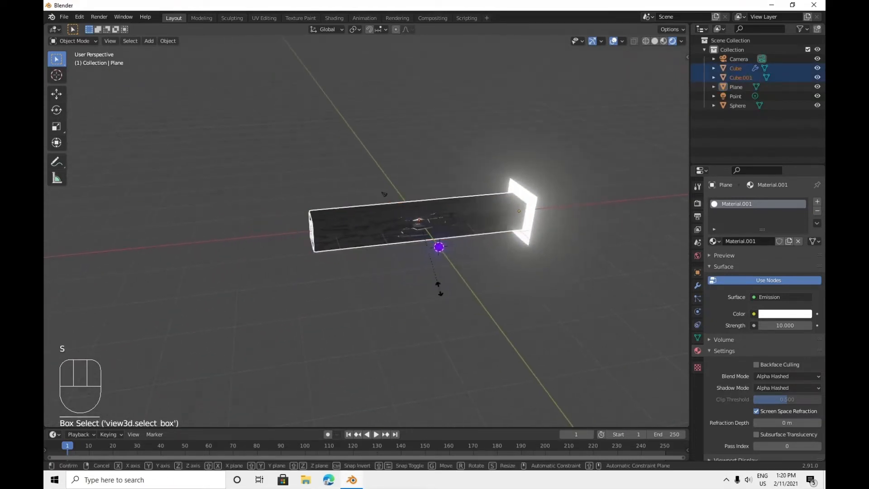
{"action": "key", "text": "y"}
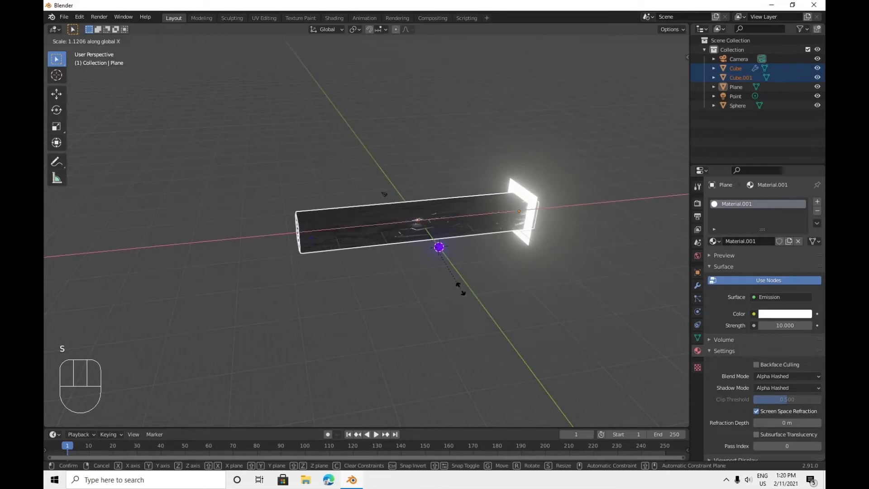
{"action": "left_click", "coordinate": [514, 280]}
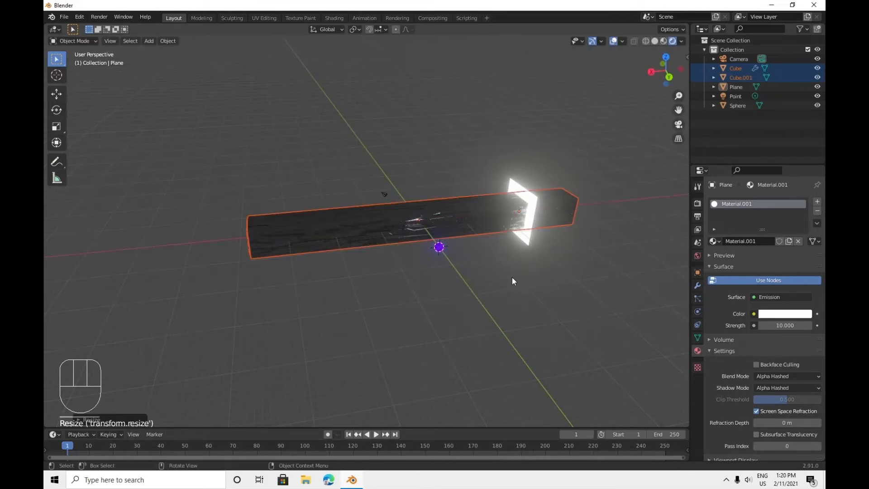
Move the stretched tunnel and wireframe about 13.26 m along X so their far end meets the emissive plane.
{"action": "key", "text": "g"}
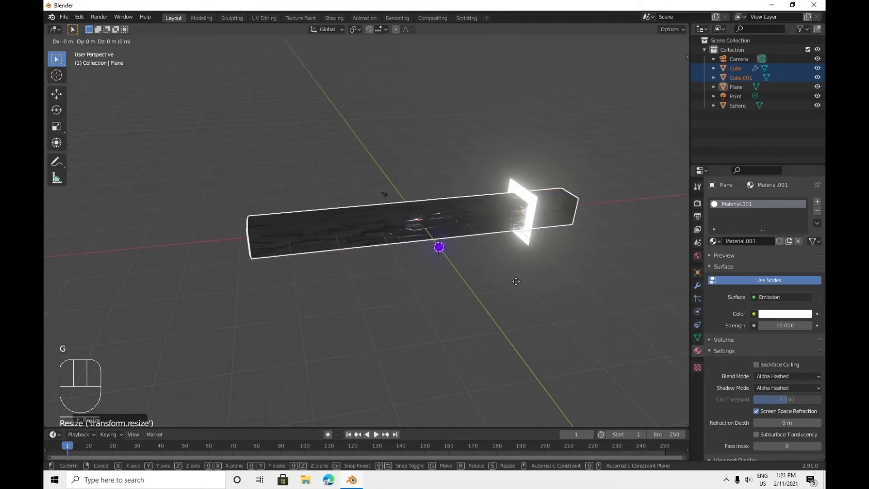
{"action": "key", "text": "x"}
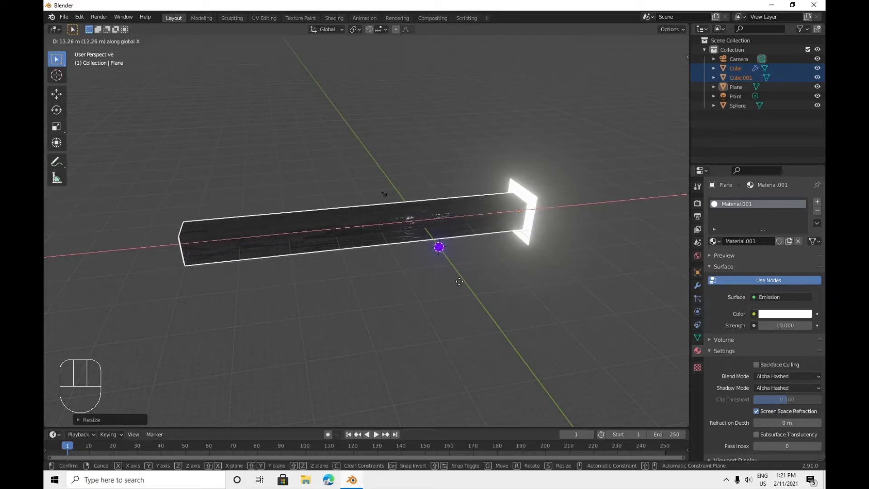
{"action": "left_click", "coordinate": [459, 282]}
Look through the scene camera and lock the camera to the view.
{"action": "middle_click_drag", "start_coordinate": [505, 254], "coordinate": [553, 255]}
{"action": "scroll", "coordinate": [548, 244], "scroll_direction": "up", "scroll_amount": 5}
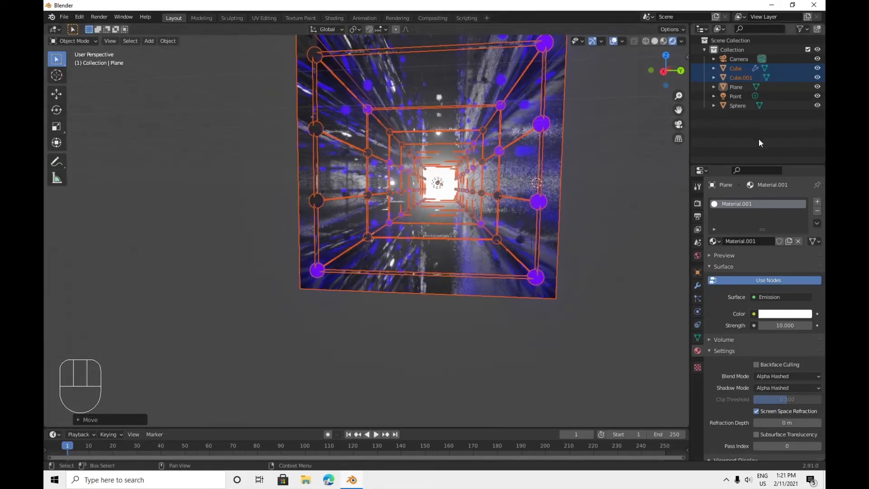
{"action": "left_click", "coordinate": [678, 126]}
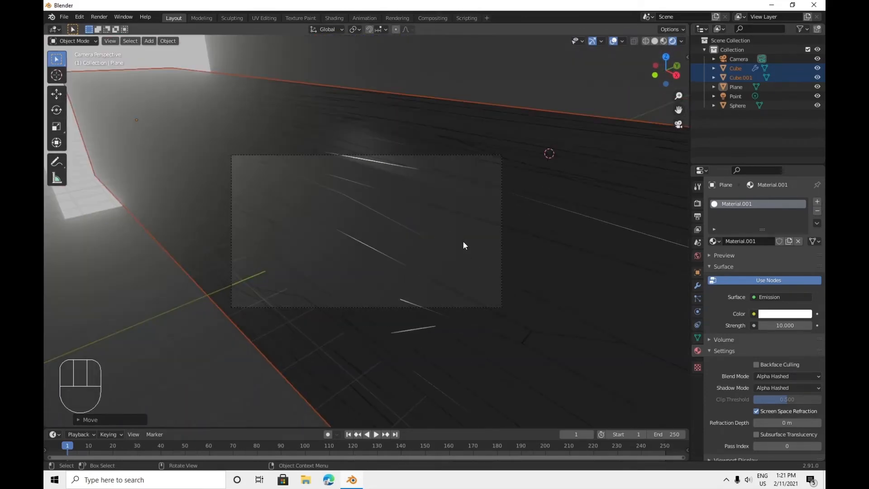
{"action": "key", "text": "n"}
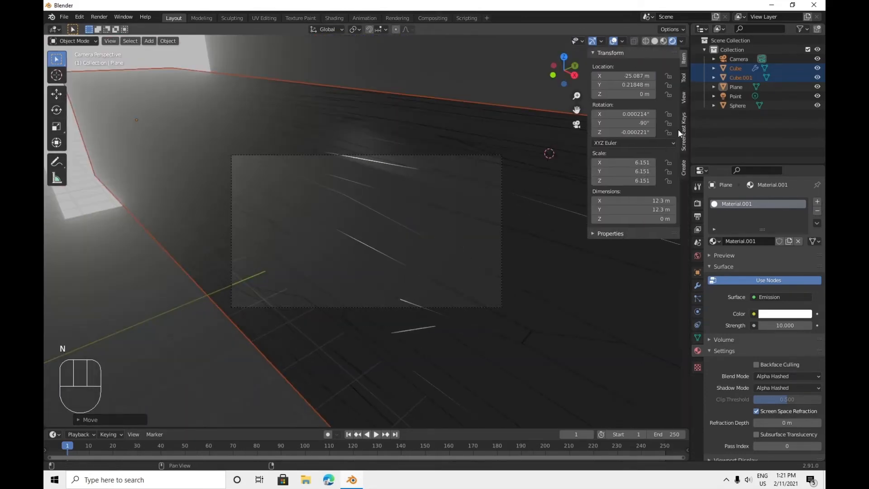
{"action": "left_click", "coordinate": [681, 99]}
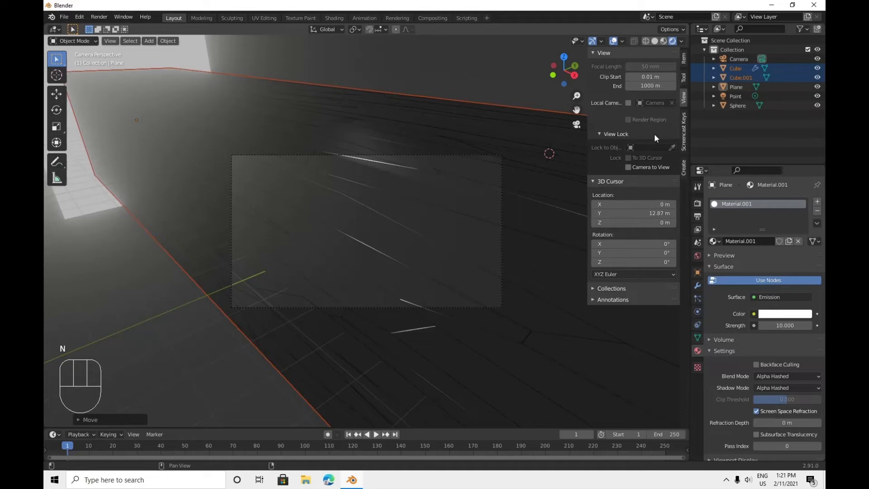
{"action": "left_click", "coordinate": [628, 167]}
{"action": "key", "text": "n"}
Position the camera inside the tunnel's open end, facing straight along it with the glowing plane near the frame's centre.
{"action": "middle_click_drag", "start_coordinate": [523, 283], "coordinate": [118, 340]}
{"action": "scroll", "coordinate": [507, 280], "scroll_direction": "down", "scroll_amount": 1}
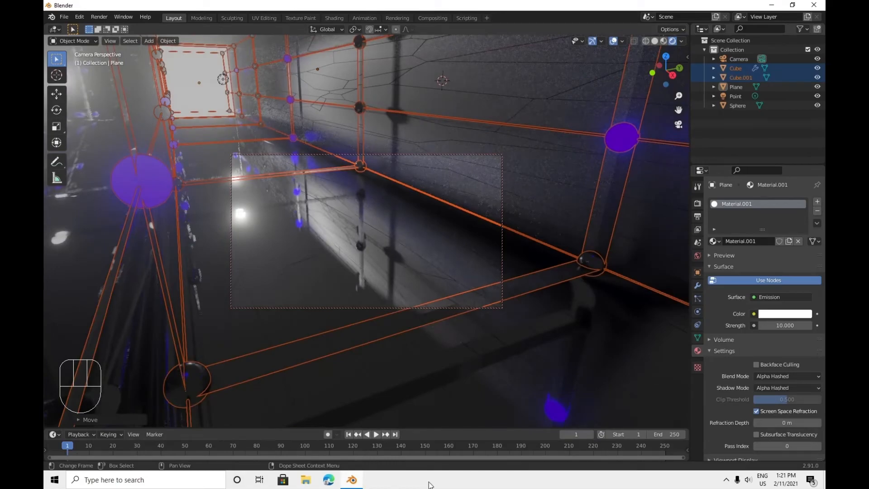
{"action": "middle_click_drag", "start_coordinate": [431, 485], "coordinate": [505, 322]}
{"action": "middle_click_drag", "start_coordinate": [543, 344], "coordinate": [547, 306]}
{"action": "scroll", "coordinate": [539, 315], "scroll_direction": "down", "scroll_amount": 5}
{"action": "scroll", "coordinate": [541, 307], "scroll_direction": "down", "scroll_amount": 1}
{"action": "scroll", "coordinate": [546, 307], "scroll_direction": "up", "scroll_amount": 1}
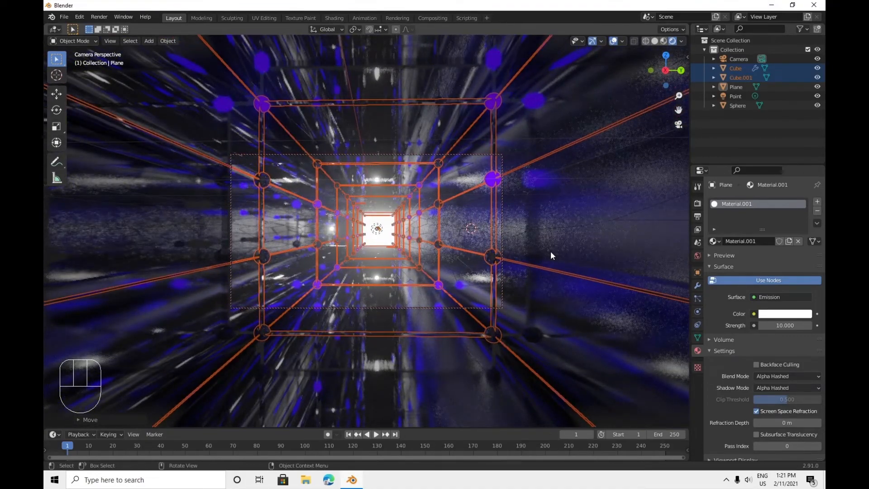
{"action": "middle_click_drag", "start_coordinate": [551, 253], "coordinate": [553, 259], "text": "shift"}
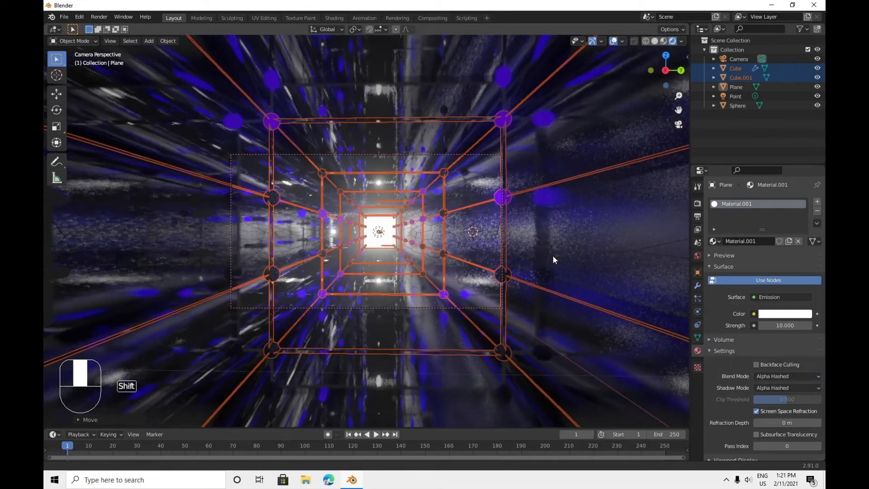
Unlock the camera from the view and leave the camera perspective to see the camera in front of the tunnel.
{"action": "key", "text": "n"}
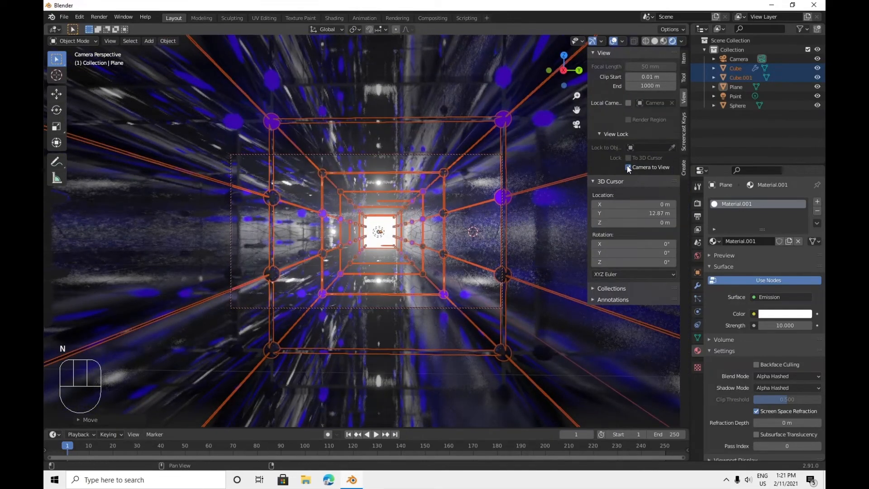
{"action": "left_click", "coordinate": [628, 168]}
{"action": "middle_click_drag", "start_coordinate": [520, 222], "coordinate": [492, 229]}
{"action": "key", "text": "n"}
{"action": "middle_click_drag", "start_coordinate": [429, 244], "coordinate": [466, 265]}
{"action": "scroll", "coordinate": [423, 253], "scroll_direction": "down", "scroll_amount": 2}
{"action": "scroll", "coordinate": [463, 265], "scroll_direction": "up", "scroll_amount": 2}
{"action": "scroll", "coordinate": [455, 261], "scroll_direction": "down", "scroll_amount": 2}
{"action": "scroll", "coordinate": [466, 265], "scroll_direction": "up", "scroll_amount": 2}
Set the render output's file format to FFmpeg video.
{"action": "left_click", "coordinate": [698, 217]}
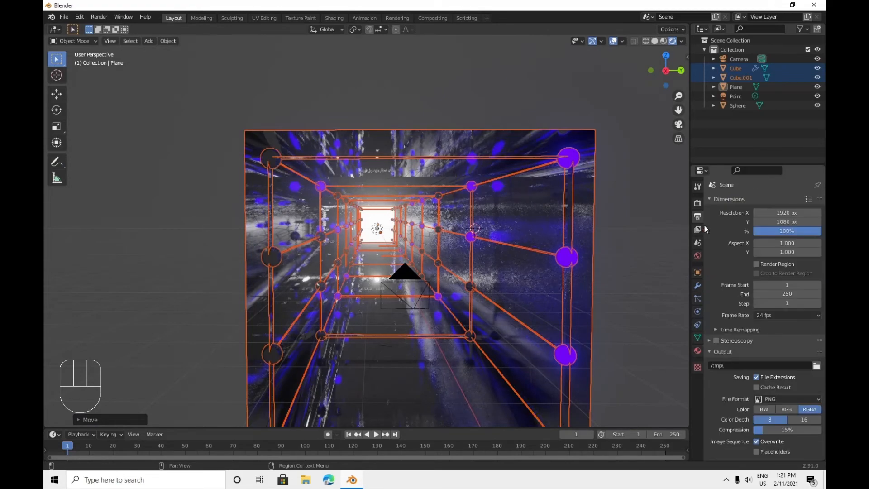
{"action": "scroll", "coordinate": [744, 377], "scroll_direction": "down", "scroll_amount": 1}
{"action": "left_click", "coordinate": [786, 377]}
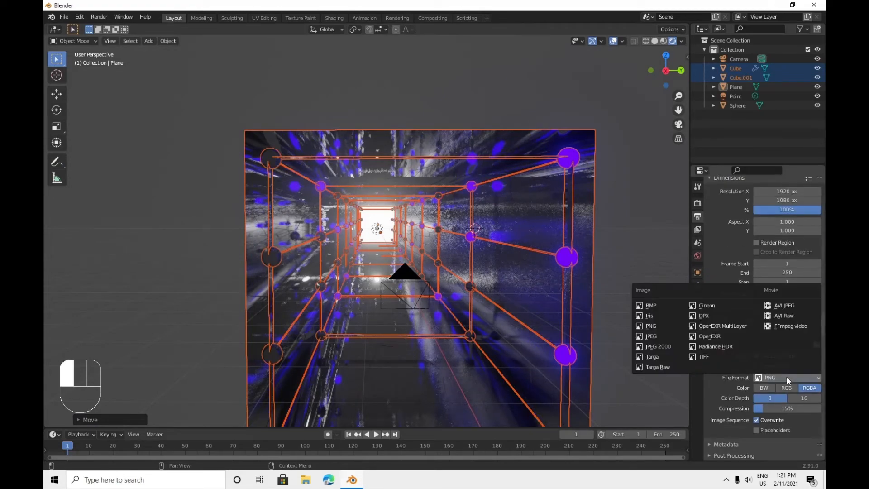
{"action": "left_click", "coordinate": [792, 333]}
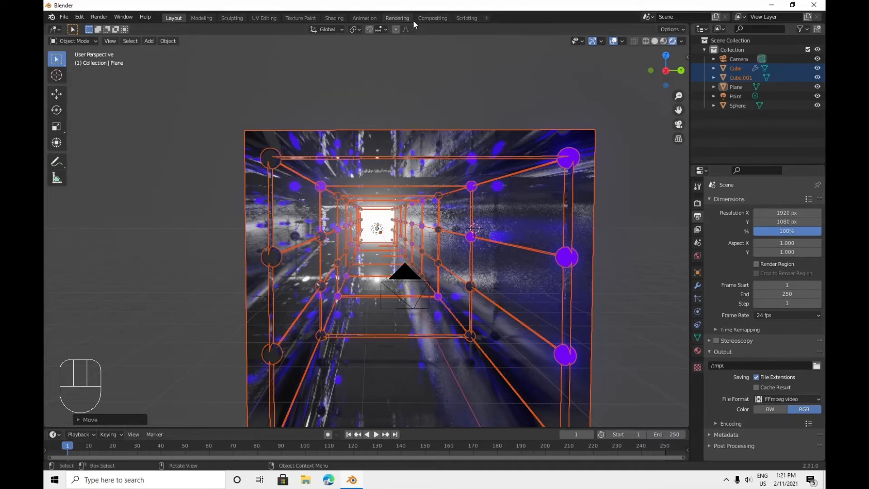
{"action": "left_click", "coordinate": [399, 18]}
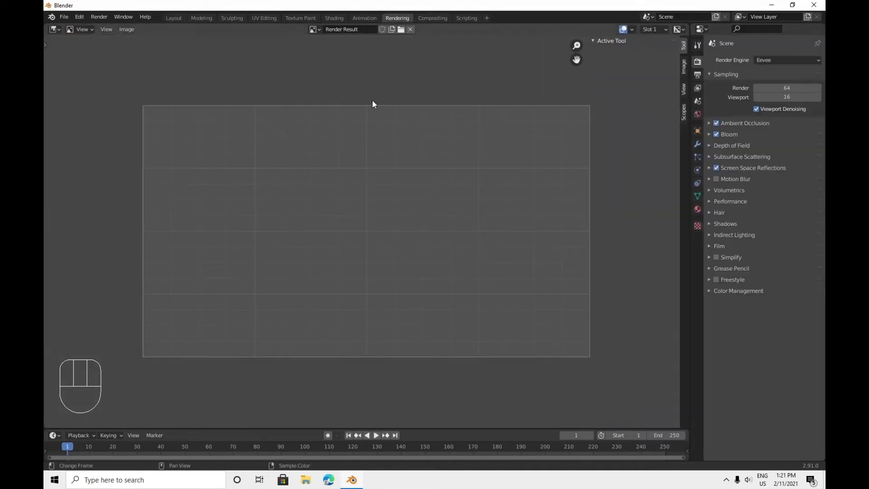
{"action": "left_click", "coordinate": [174, 18]}
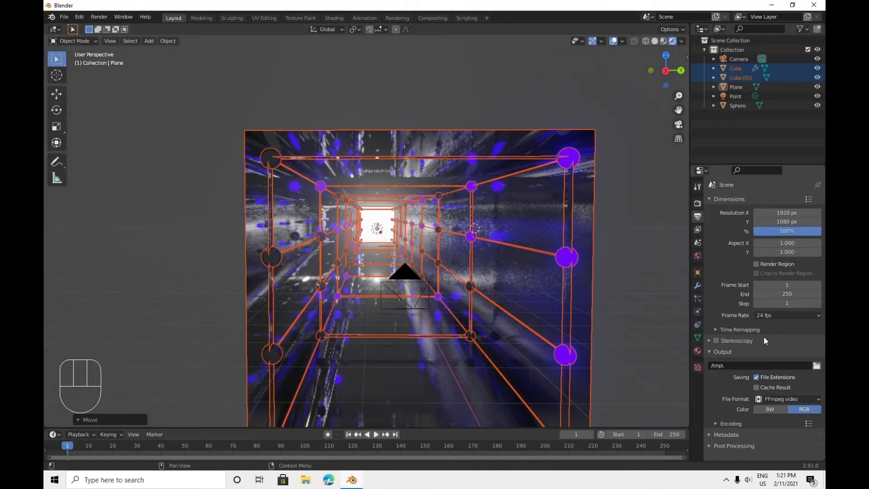
Try the HDTV 1080p and 4K DCI 2160p presets for the render dimensions.
{"action": "left_click", "coordinate": [808, 200]}
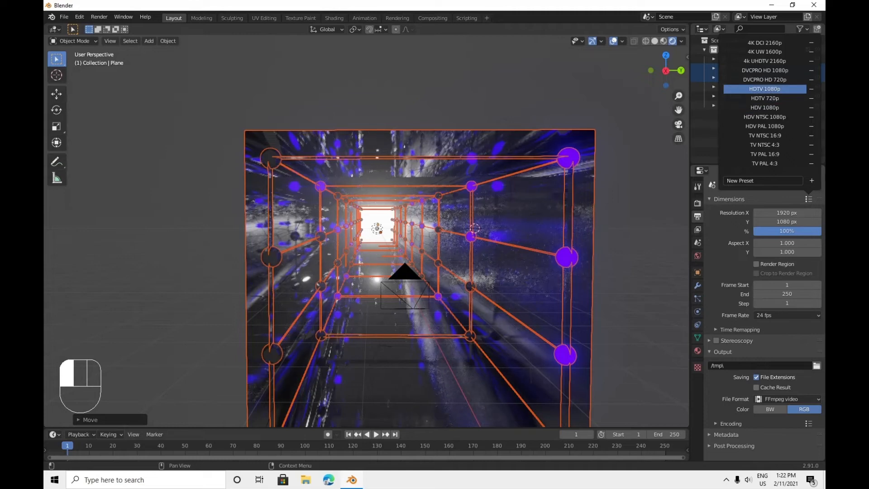
{"action": "left_click", "coordinate": [769, 89]}
{"action": "left_click", "coordinate": [809, 199]}
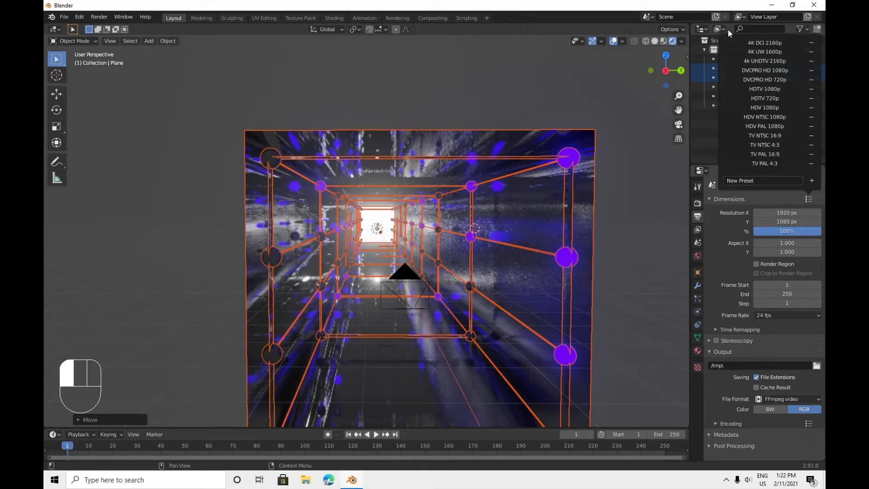
{"action": "left_click", "coordinate": [758, 38]}
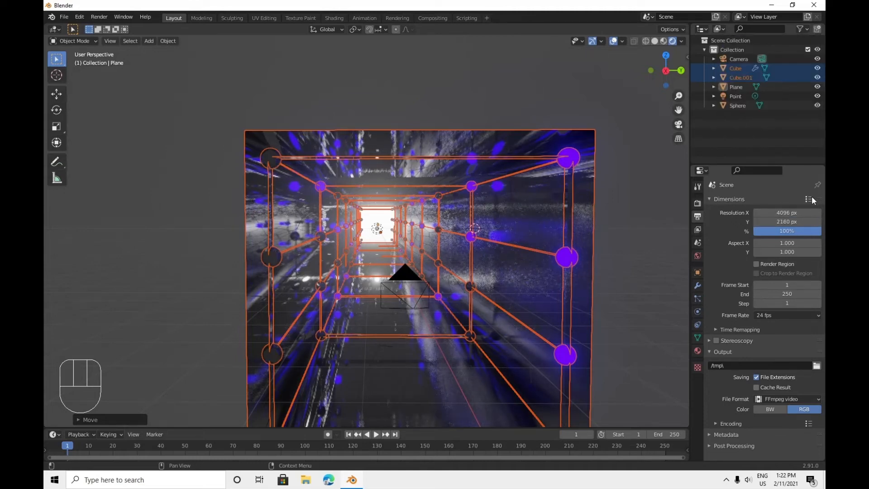
Apply the HDTV 1080p preset to the render dimensions and set the frame rate to 30 fps.
{"action": "left_click", "coordinate": [809, 199]}
{"action": "left_click", "coordinate": [777, 90]}
{"action": "left_click", "coordinate": [802, 316]}
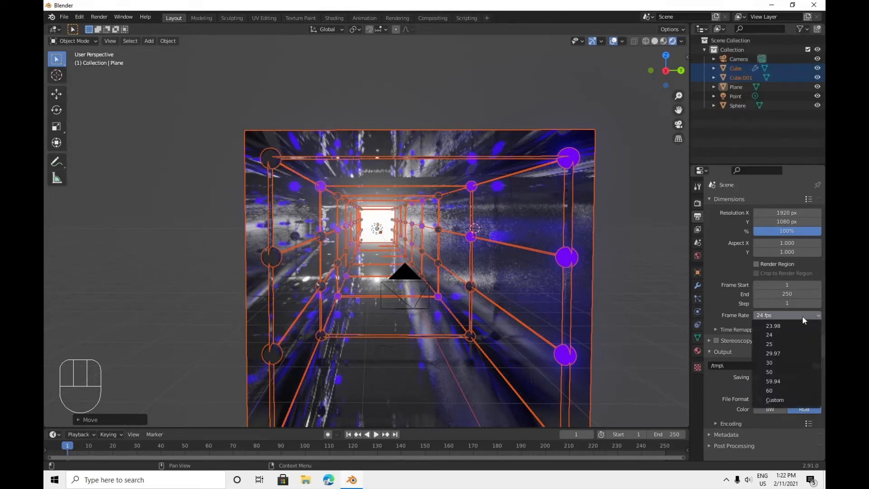
{"action": "left_click", "coordinate": [791, 362]}
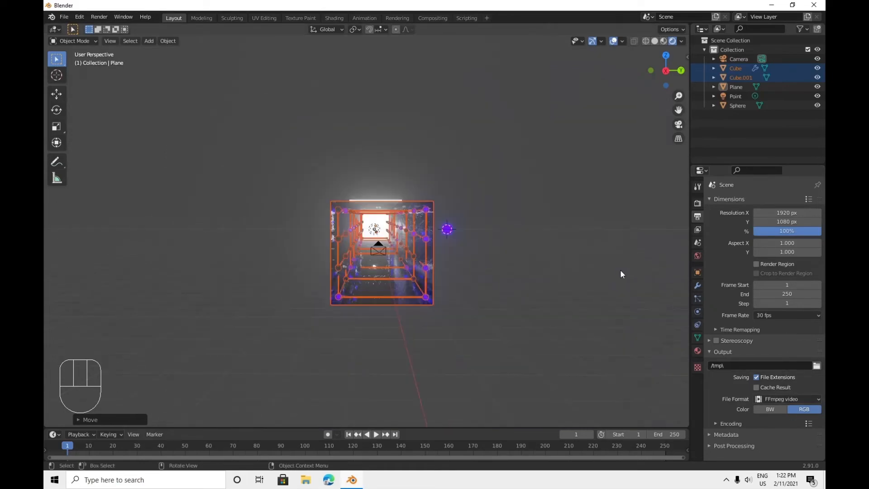
Deselect everything and apply the h264 in MP4 preset to the video output's encoding.
{"action": "left_click", "coordinate": [592, 280]}
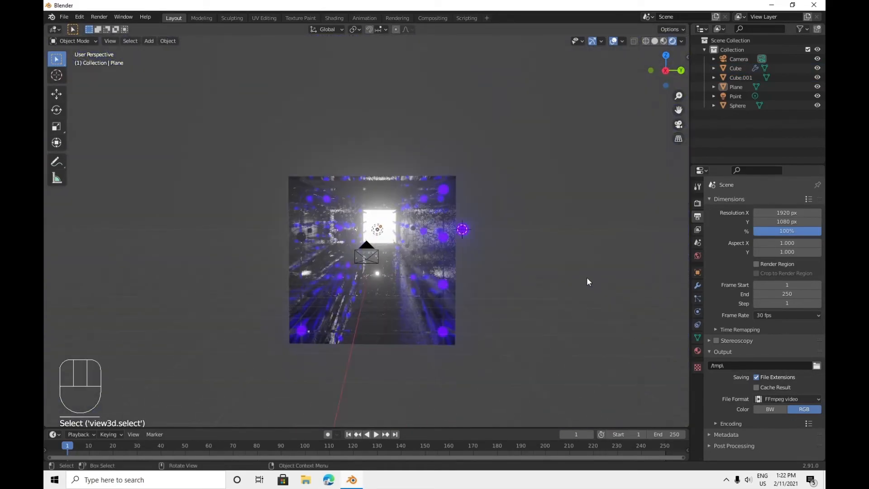
{"action": "left_click", "coordinate": [808, 423]}
{"action": "left_click", "coordinate": [748, 422]}
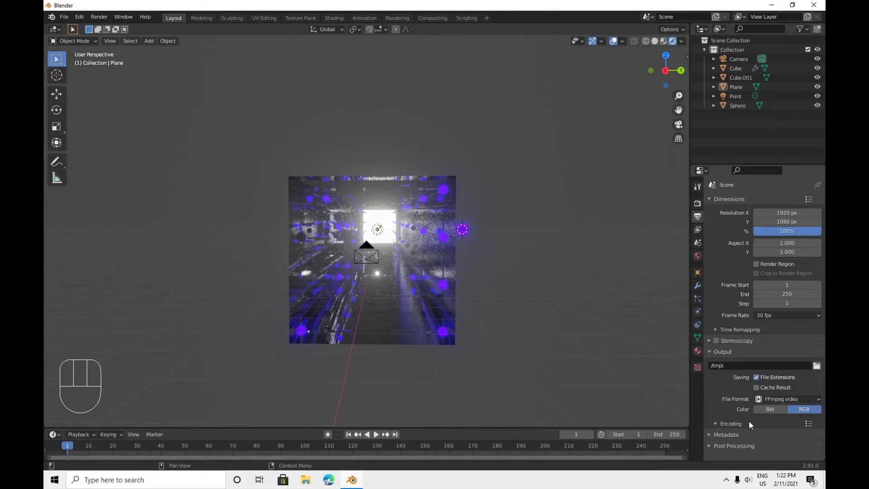
{"action": "scroll", "coordinate": [780, 426], "scroll_direction": "down", "scroll_amount": 2}
{"action": "left_click", "coordinate": [799, 399]}
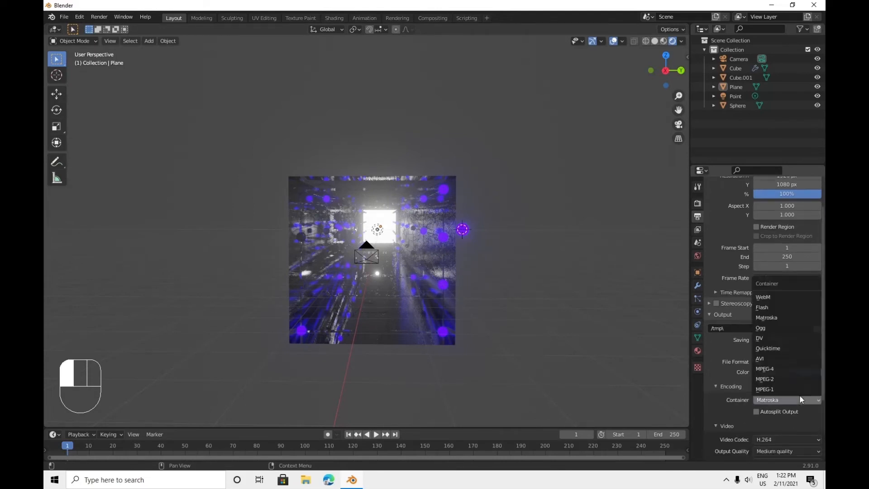
{"action": "left_click", "coordinate": [808, 386]}
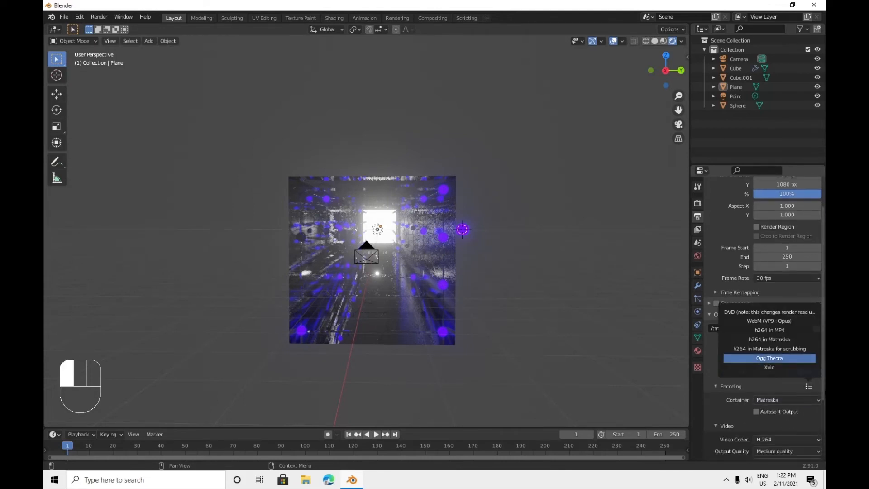
{"action": "left_click", "coordinate": [809, 331]}
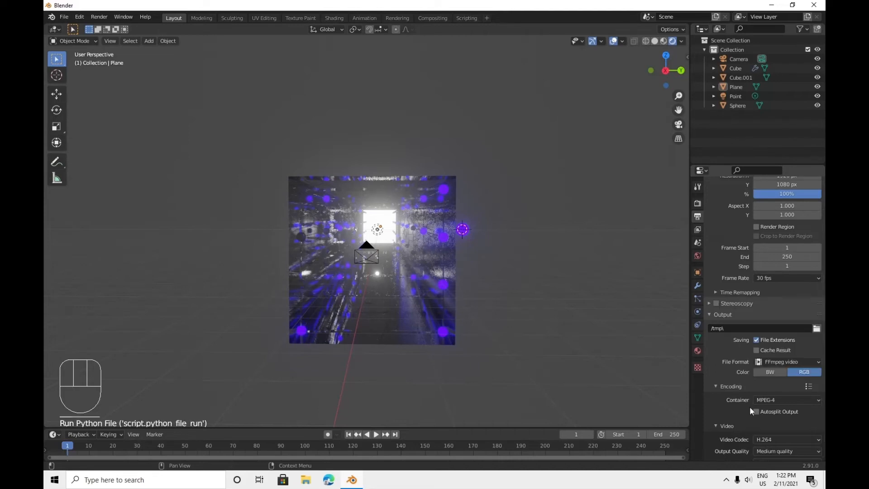
Keep the output's audio codec at No Audio.
{"action": "scroll", "coordinate": [751, 407], "scroll_direction": "down", "scroll_amount": 3}
{"action": "scroll", "coordinate": [778, 344], "scroll_direction": "down", "scroll_amount": 2}
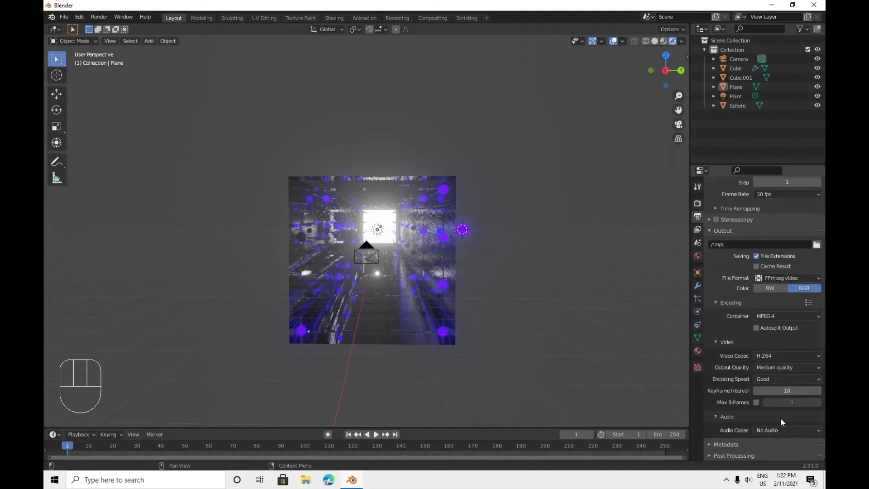
{"action": "left_click", "coordinate": [780, 430]}
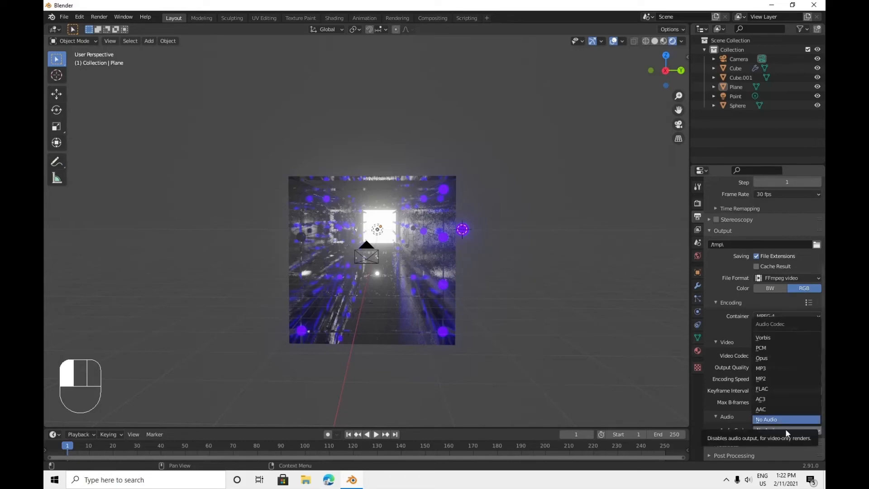
{"action": "left_click", "coordinate": [785, 428]}
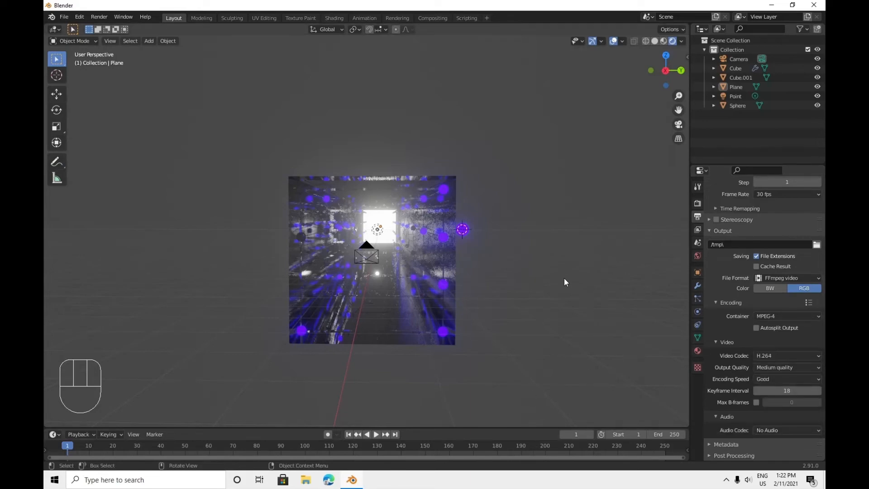
Look through the camera, render the current frame as a still image, inspect the whole picture and close the render window.
{"action": "scroll", "coordinate": [521, 312], "scroll_direction": "up", "scroll_amount": 4}
{"action": "scroll", "coordinate": [521, 327], "scroll_direction": "down", "scroll_amount": 4}
{"action": "scroll", "coordinate": [533, 298], "scroll_direction": "up", "scroll_amount": 4}
{"action": "left_click", "coordinate": [678, 125]}
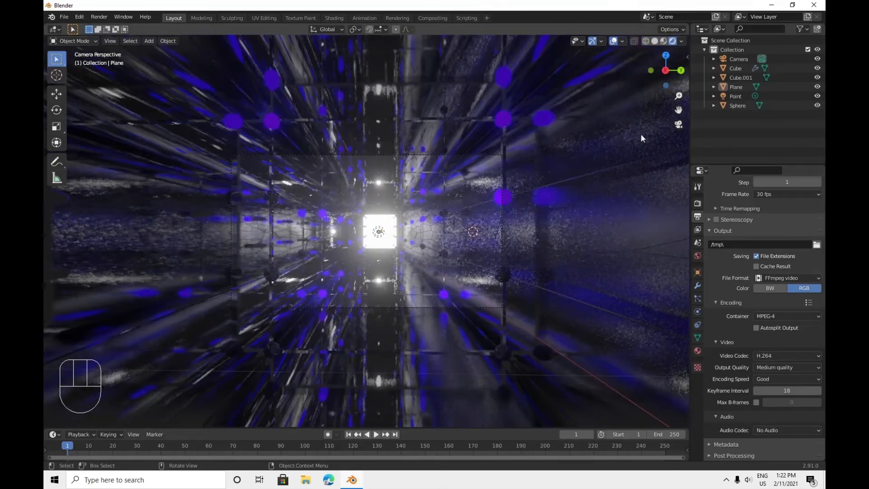
{"action": "left_click", "coordinate": [97, 17]}
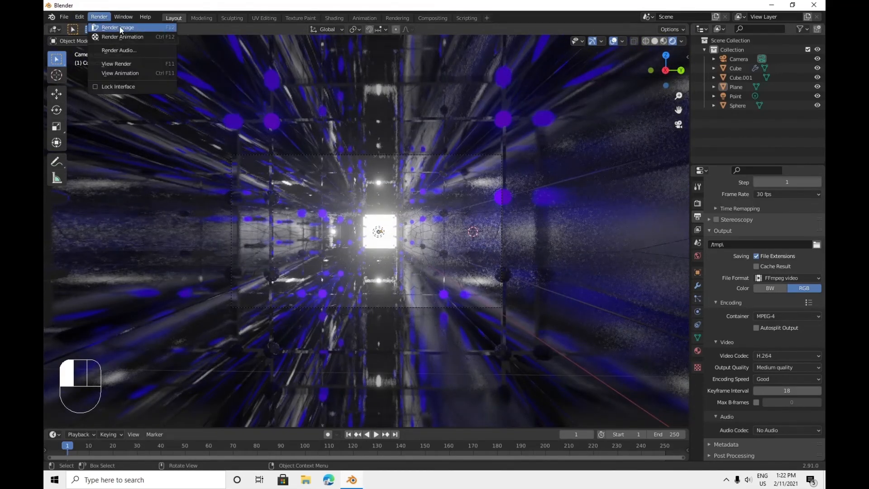
{"action": "left_click", "coordinate": [115, 28]}
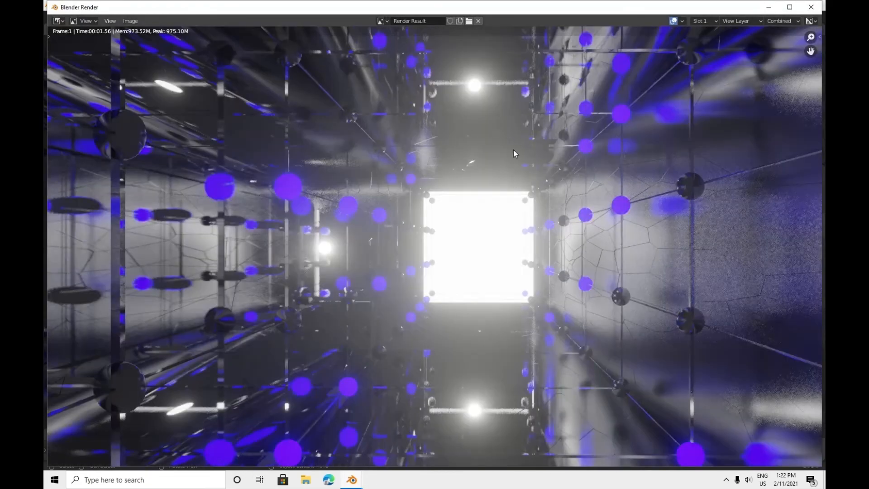
{"action": "scroll", "coordinate": [470, 182], "scroll_direction": "down", "scroll_amount": 2}
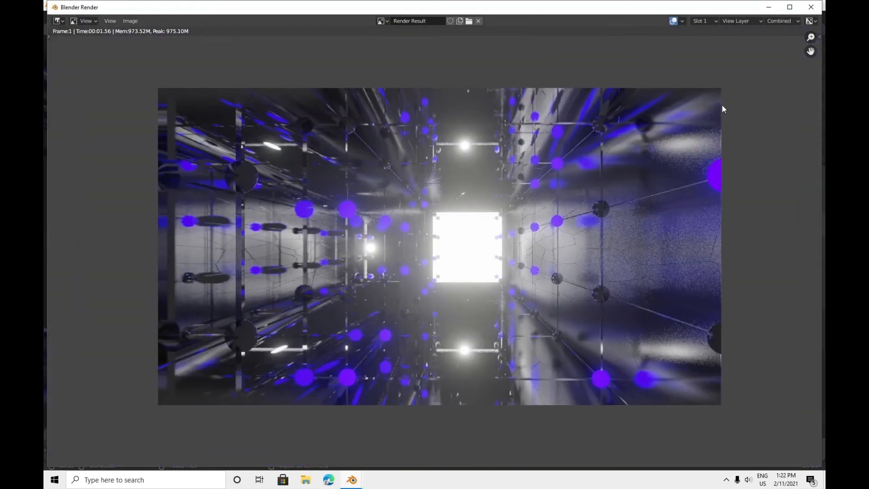
{"action": "left_click", "coordinate": [811, 7]}
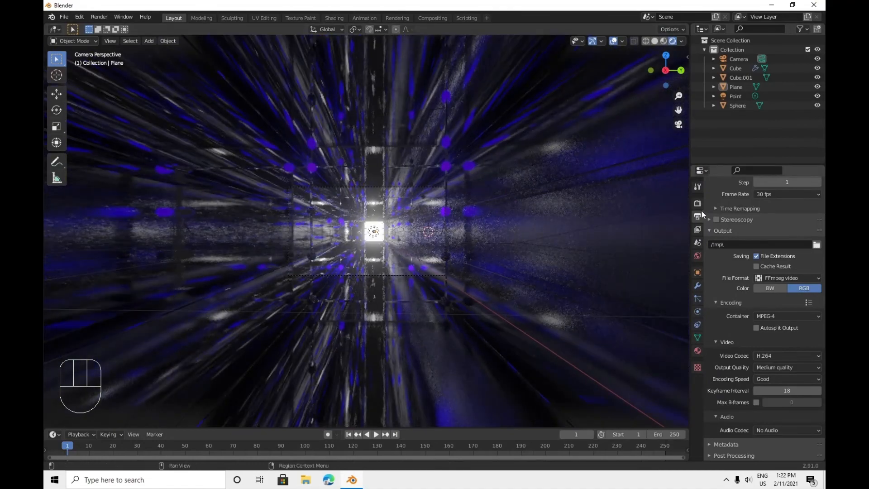
Show the scene's render settings for the Eevee engine and its sampling.
{"action": "left_click", "coordinate": [697, 203]}
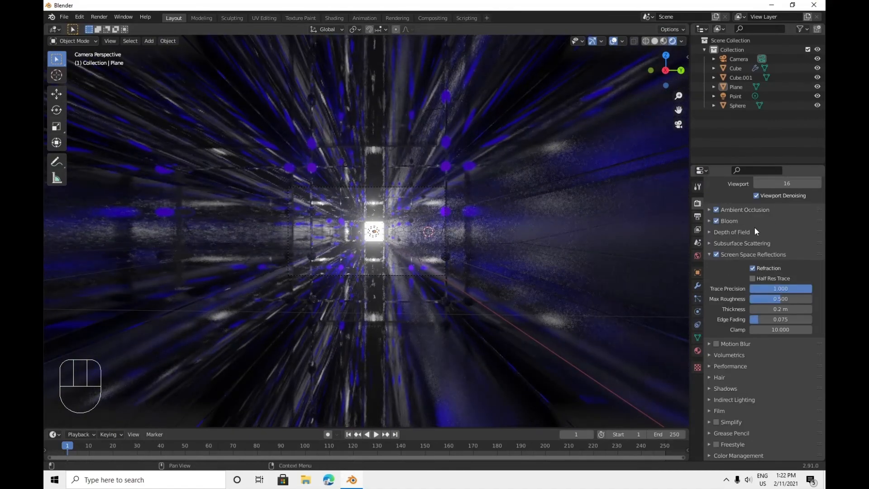
{"action": "scroll", "coordinate": [753, 226], "scroll_direction": "up", "scroll_amount": 3}
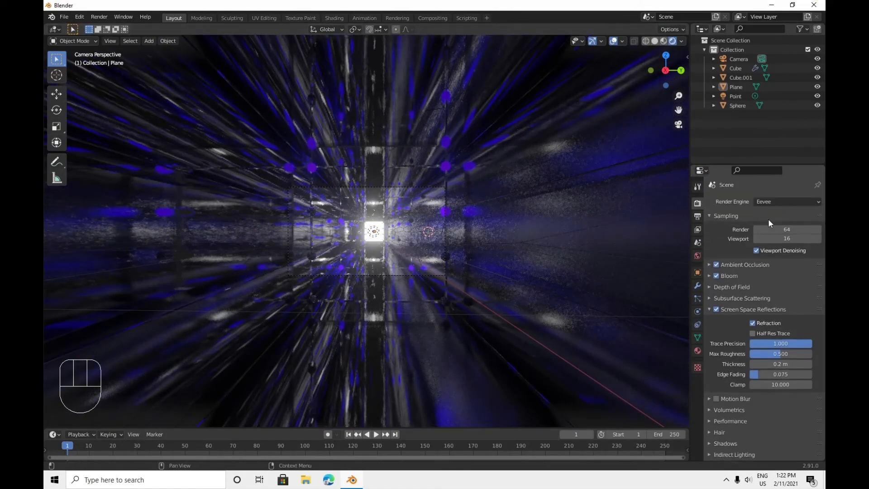
{"action": "scroll", "coordinate": [518, 215], "scroll_direction": "up", "scroll_amount": 3}
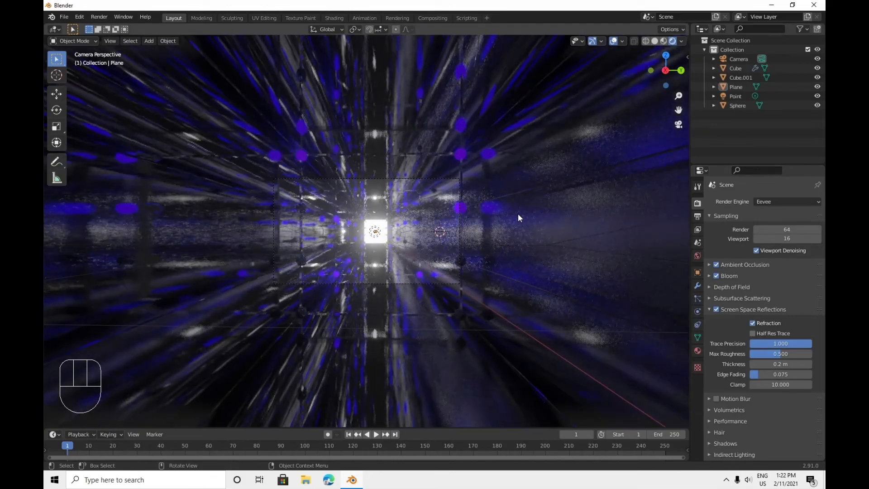
{"action": "scroll", "coordinate": [517, 213], "scroll_direction": "up", "scroll_amount": 3}
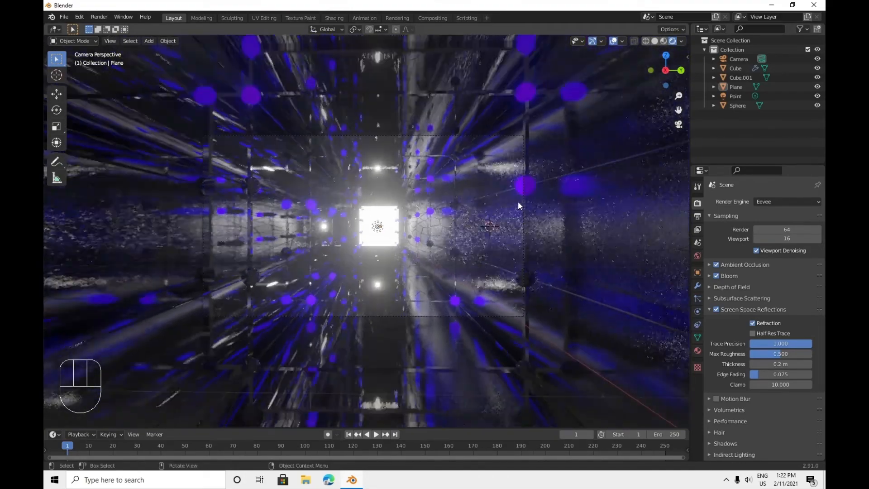
Select the camera at the tunnel entrance and insert a keyframe for it at frame 1.
{"action": "middle_click_drag", "start_coordinate": [518, 201], "coordinate": [471, 172]}
{"action": "left_click", "coordinate": [739, 59]}
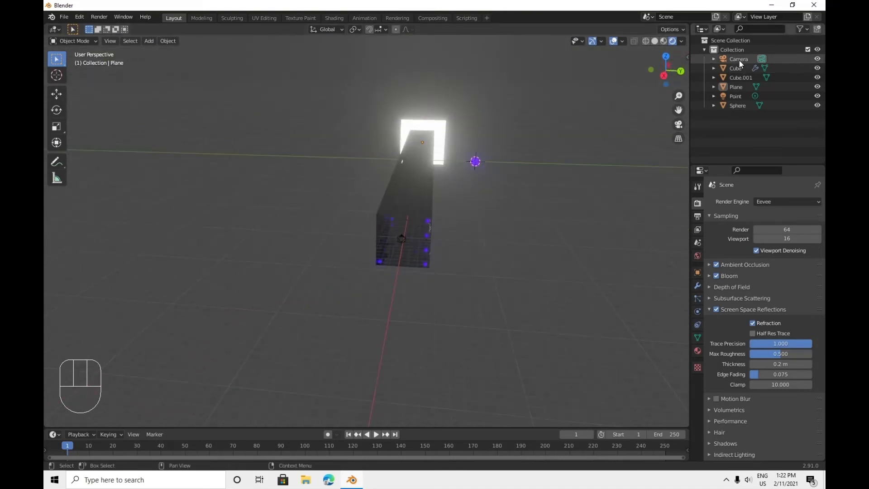
{"action": "scroll", "coordinate": [488, 224], "scroll_direction": "up", "scroll_amount": 2}
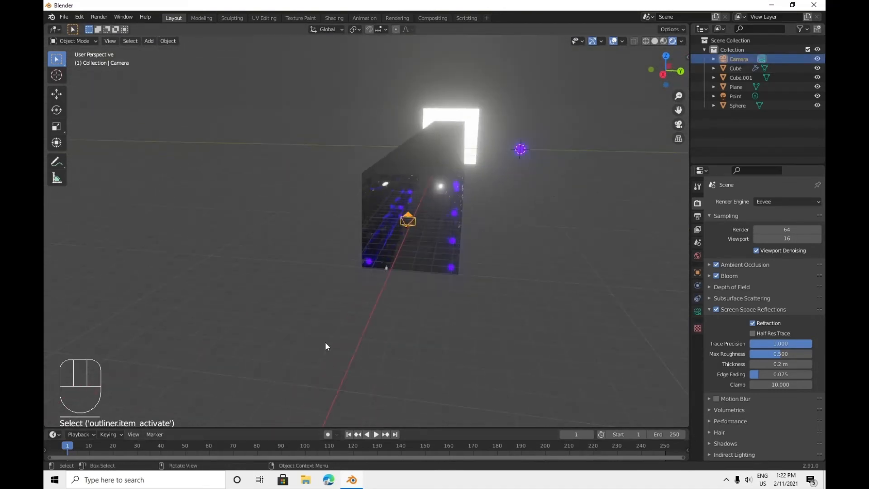
{"action": "key", "text": "i"}
{"action": "left_click", "coordinate": [329, 325]}
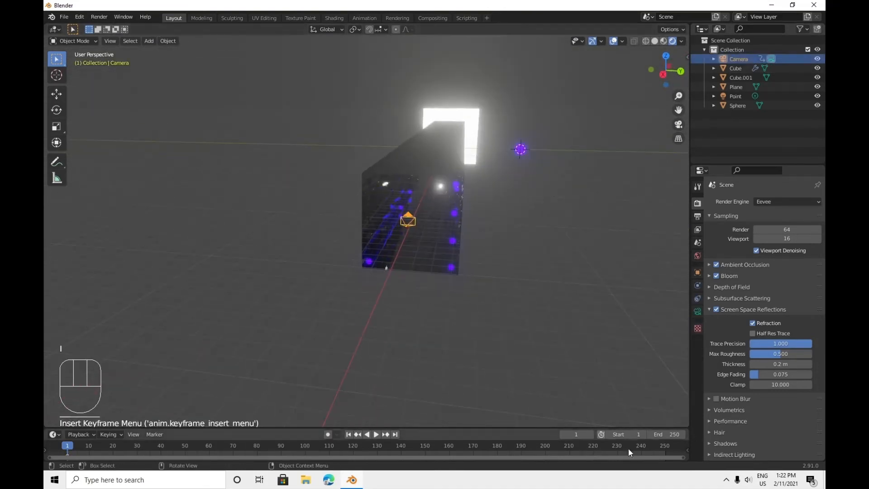
Set the animation's end frame to 150 and go to frame 150.
{"action": "left_click", "coordinate": [673, 436]}
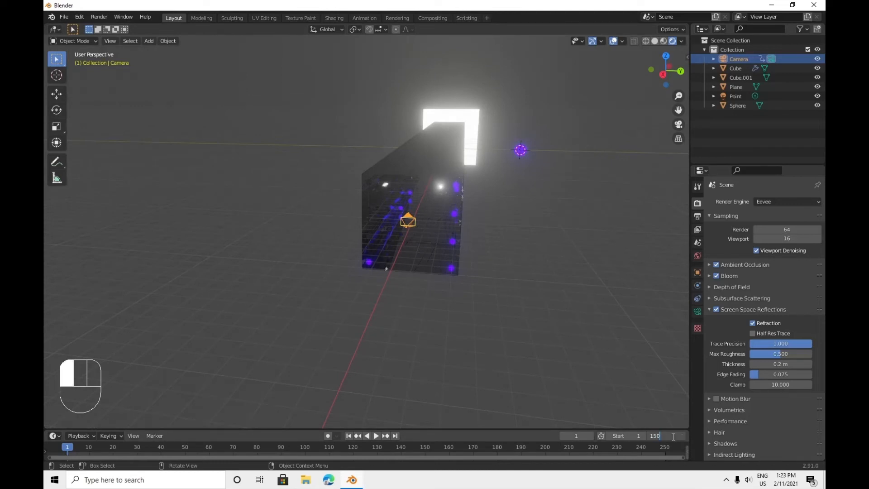
{"action": "left_click_drag", "start_coordinate": [107, 447], "coordinate": [140, 445]}
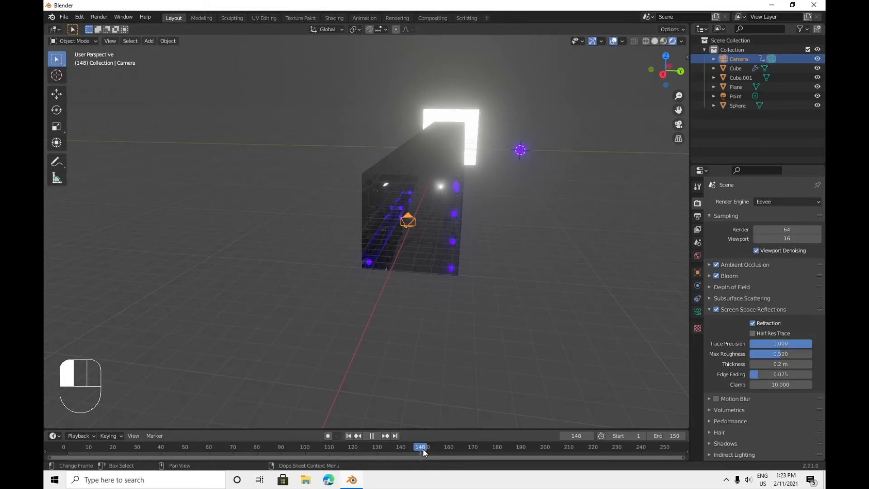
{"action": "key", "text": "space"}
Move the camera along X to the tunnel's glowing end and keyframe its location, rotation and scale at frame 150.
{"action": "middle_click_drag", "start_coordinate": [509, 267], "coordinate": [384, 305]}
{"action": "key", "text": "g"}
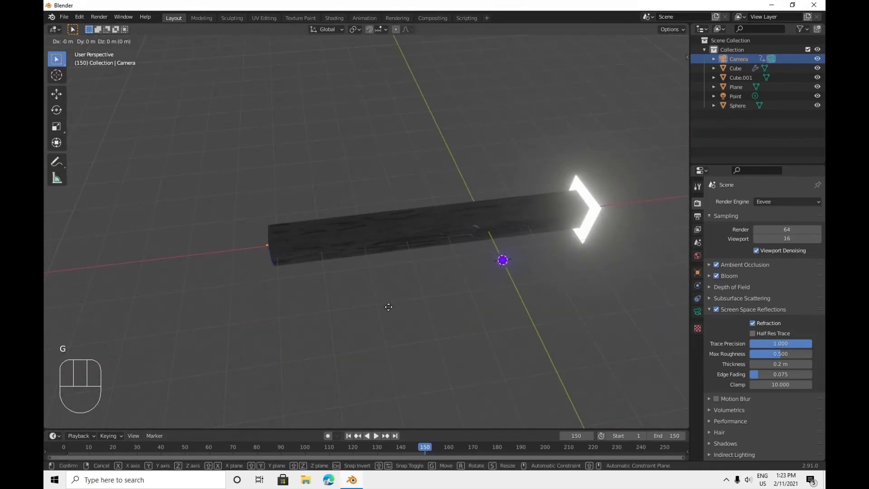
{"action": "key", "text": "x"}
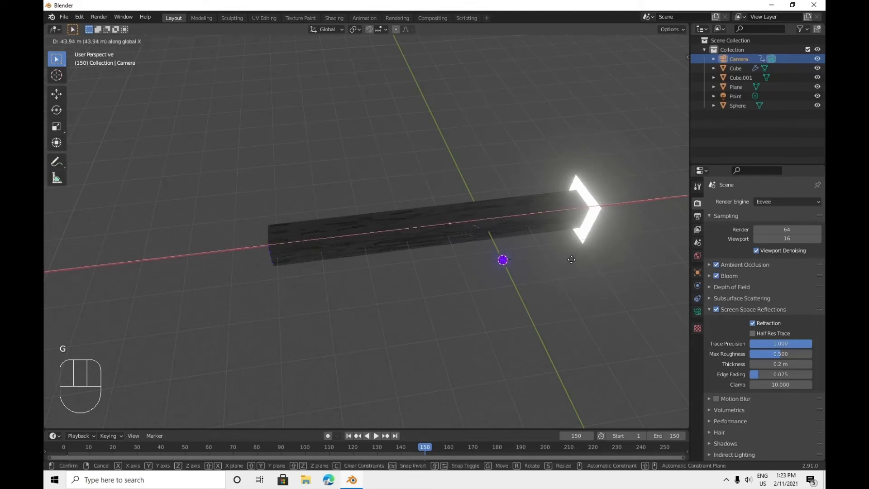
{"action": "left_click", "coordinate": [686, 224]}
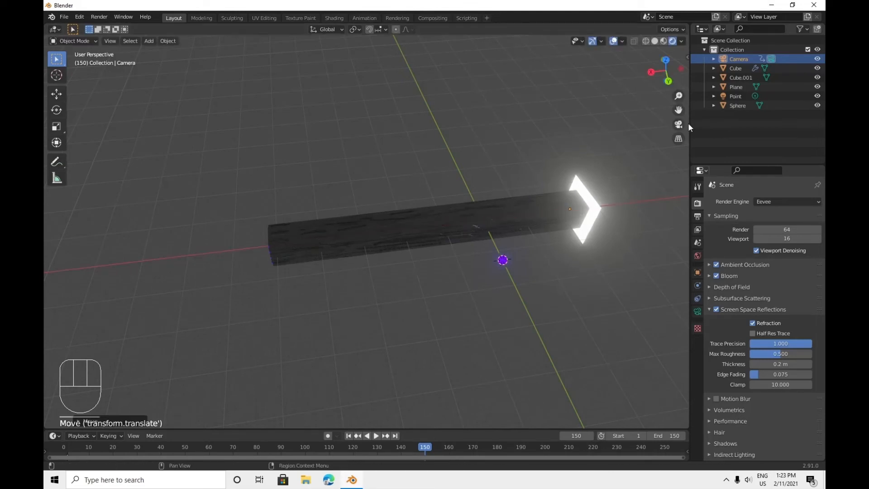
{"action": "key", "text": "KP_0"}
{"action": "key", "text": "i"}
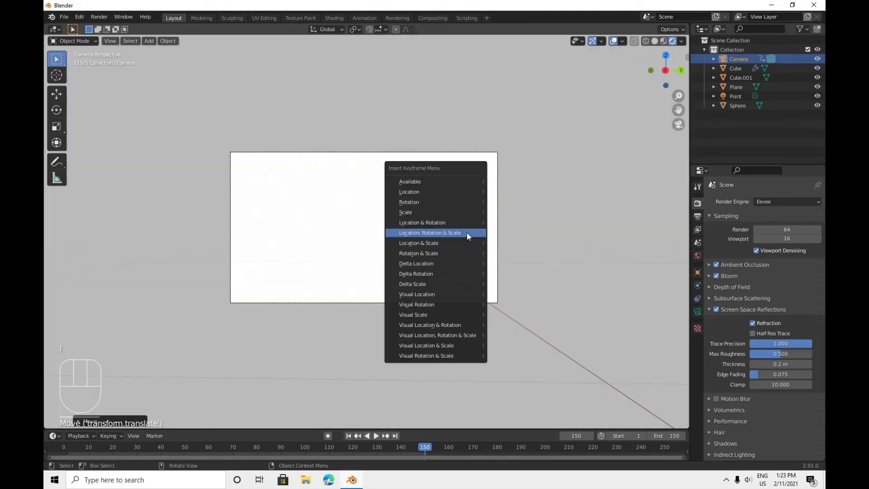
{"action": "left_click", "coordinate": [466, 232]}
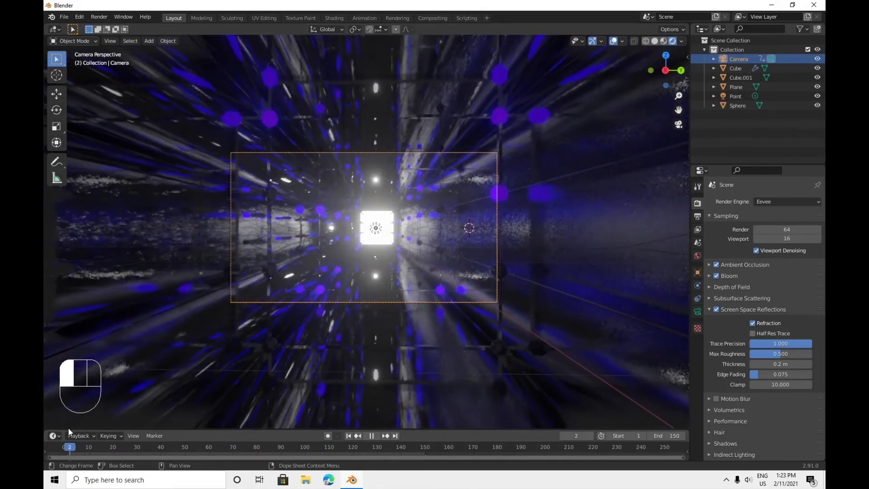
Preview the start of the camera animation and delete the point light from the scene.
{"action": "key", "text": "space"}
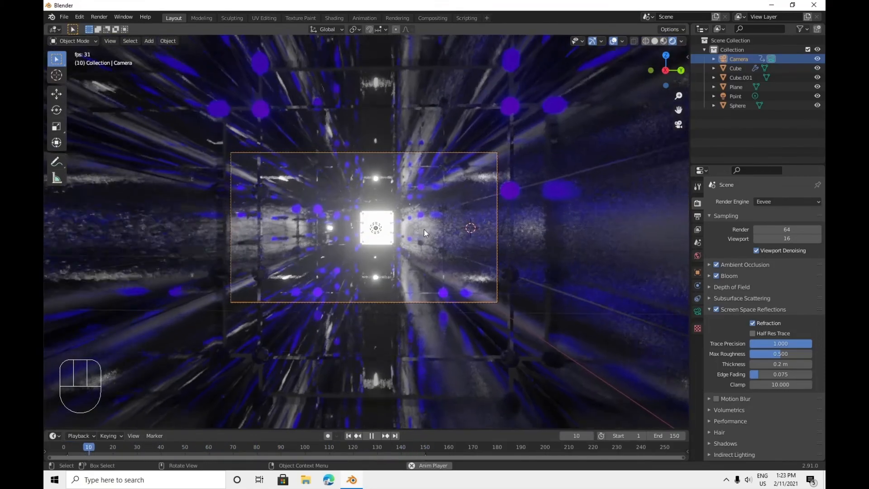
{"action": "key", "text": "space"}
{"action": "left_click", "coordinate": [745, 96]}
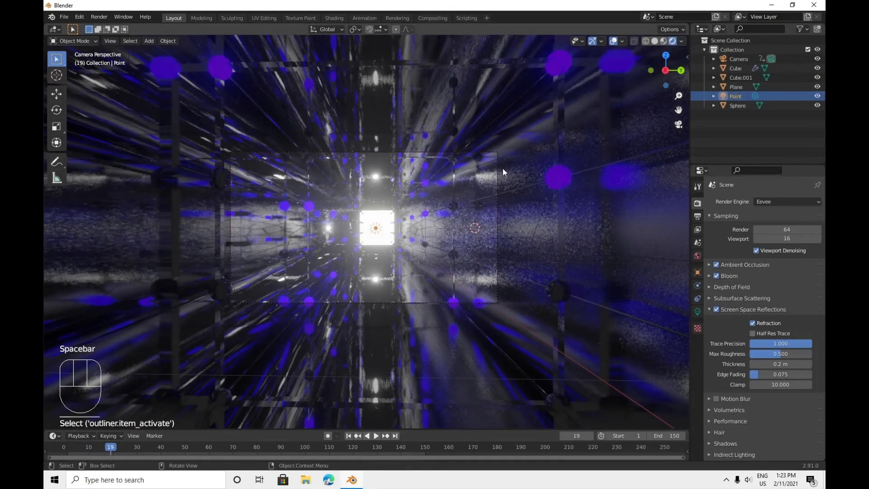
{"action": "key", "text": "x"}
{"action": "left_click", "coordinate": [419, 229]}
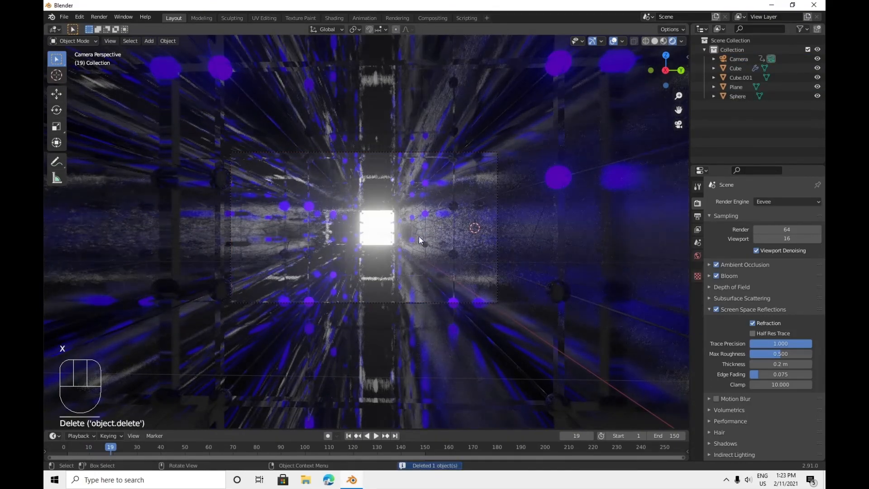
Play the animation without the point light, view the tunnel from outside, stop playback and return to the camera view.
{"action": "key", "text": "space"}
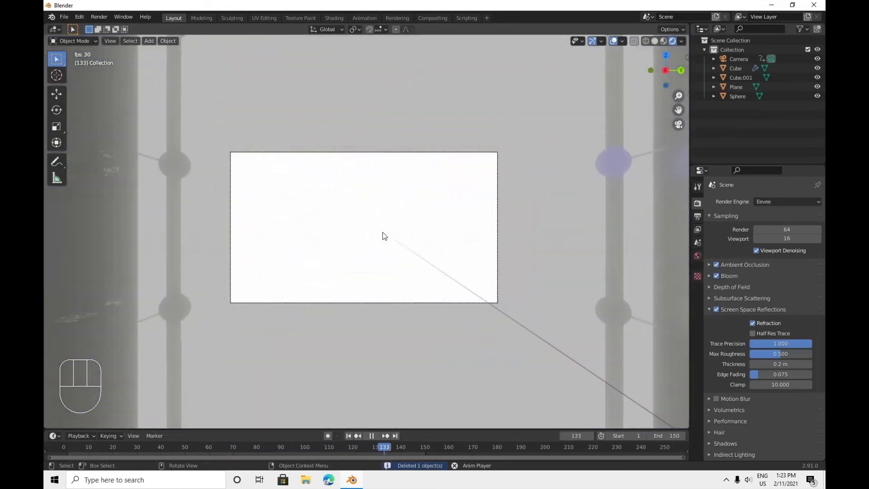
{"action": "key", "text": "a"}
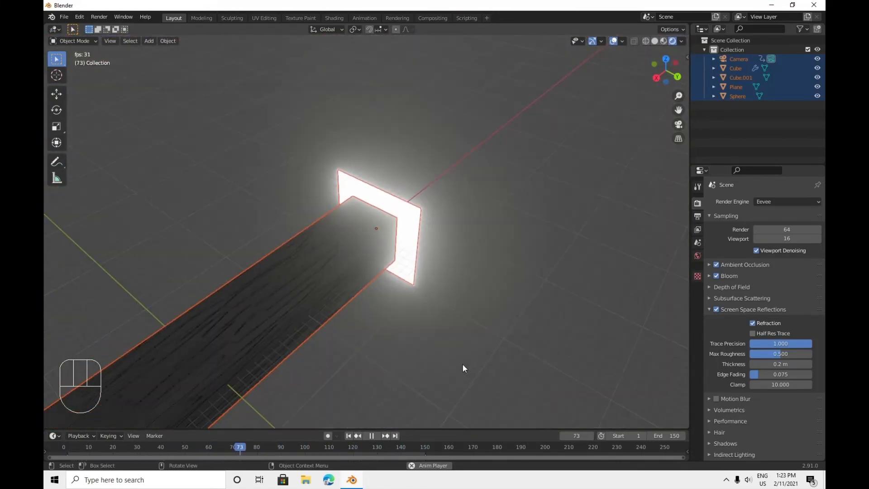
{"action": "left_click", "coordinate": [471, 335]}
{"action": "key", "text": "space"}
{"action": "middle_click_drag", "start_coordinate": [560, 124], "coordinate": [620, 157]}
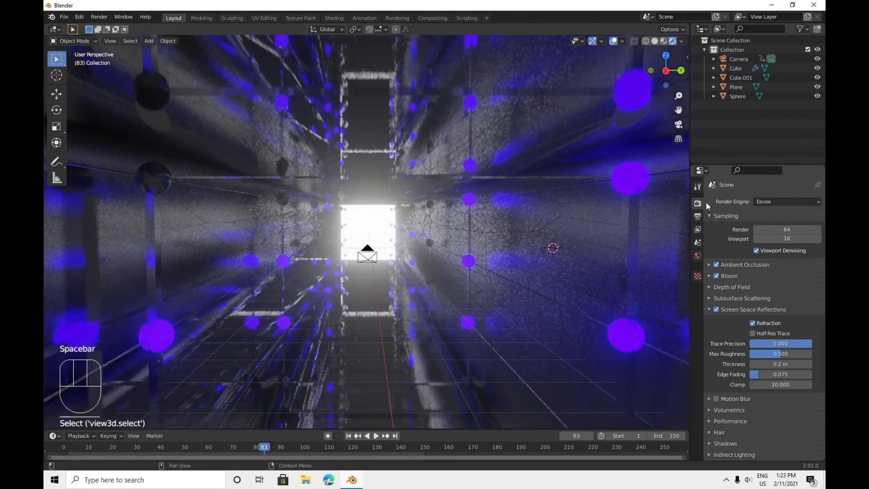
{"action": "left_click", "coordinate": [679, 125]}
Switch the render engine to Cycles and go to frame 6 to preview the tunnel.
{"action": "left_click", "coordinate": [763, 202]}
{"action": "left_click", "coordinate": [766, 233]}
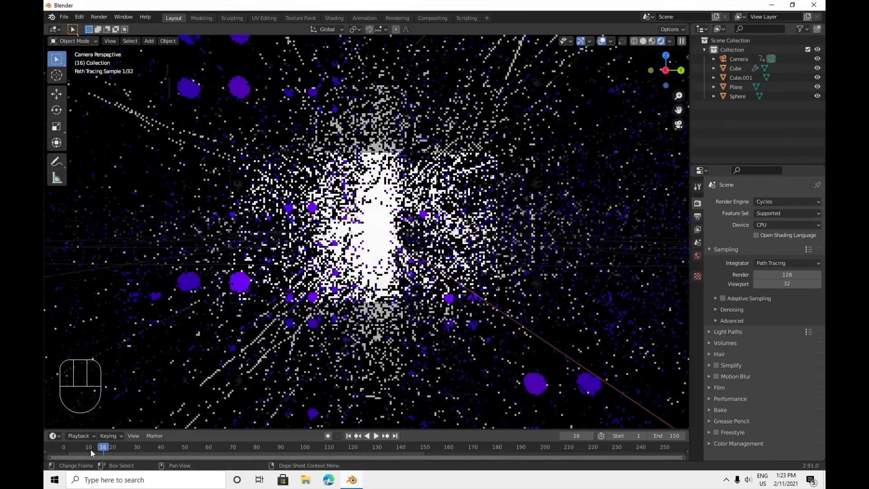
{"action": "left_click", "coordinate": [80, 448]}
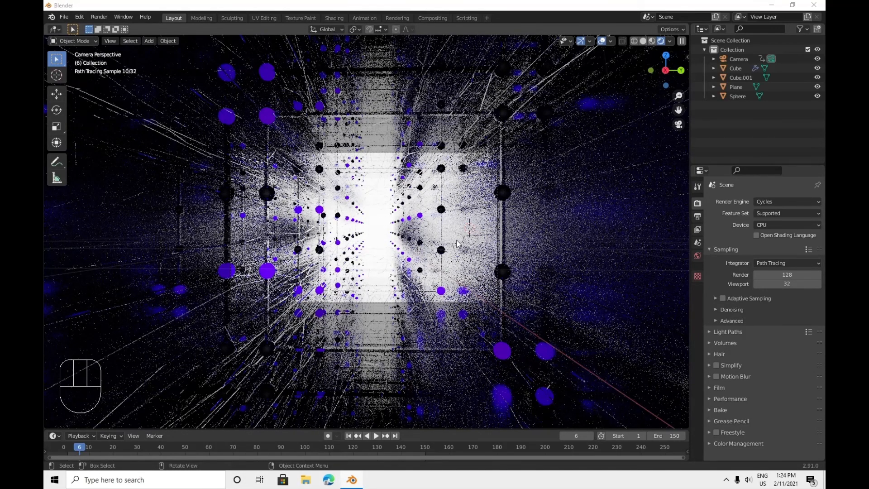
{"action": "key", "text": "alt+z"}
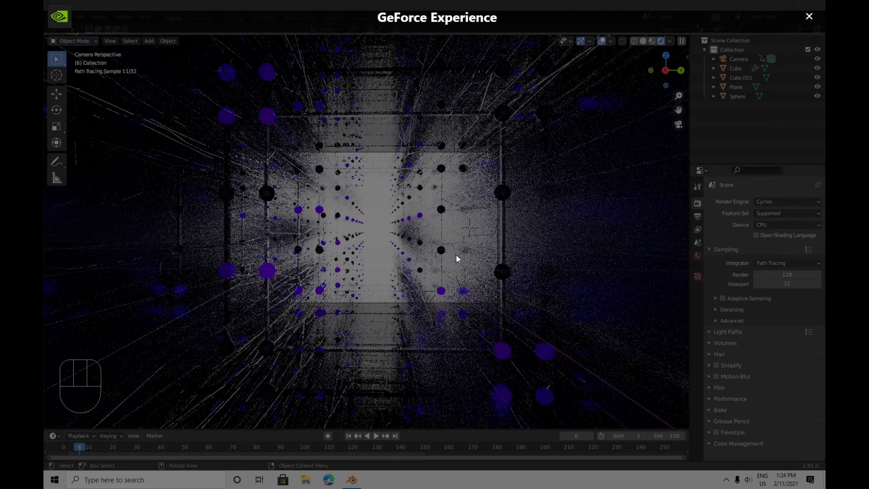
{"action": "key", "text": "alt+z"}
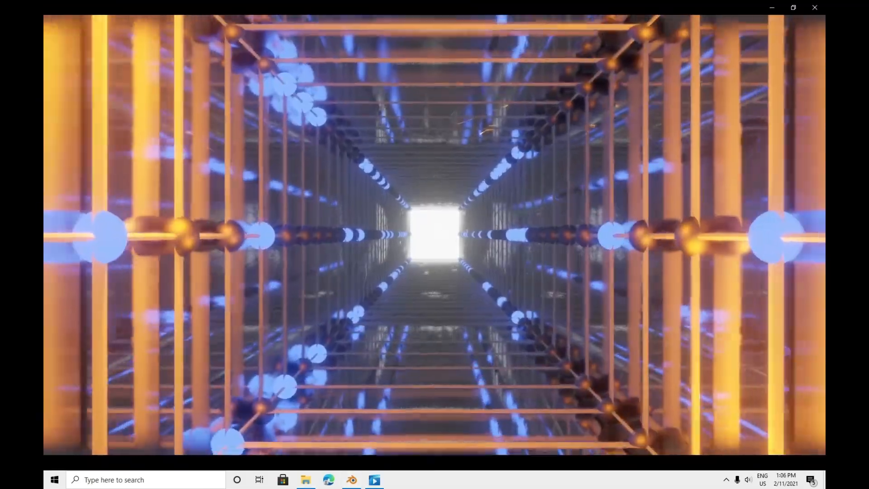